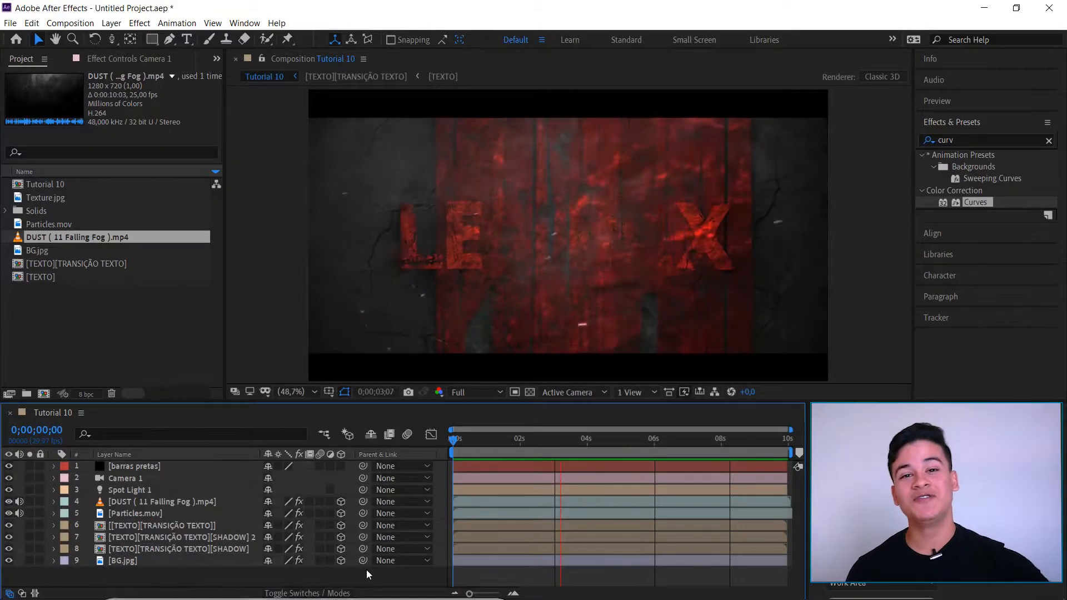
# Step: Start a new project and create a 10-second composition named Tutorial 10 with the HDTV 1080 29.97 preset at 1920 × 1080 px
pyautogui.click(10, 22)
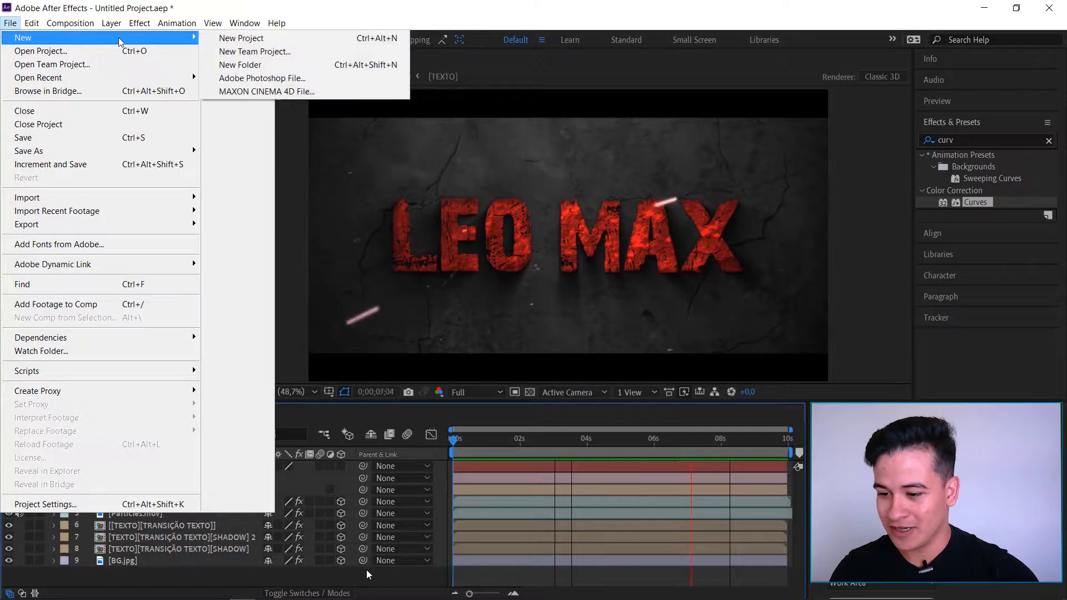
pyautogui.click(288, 38)
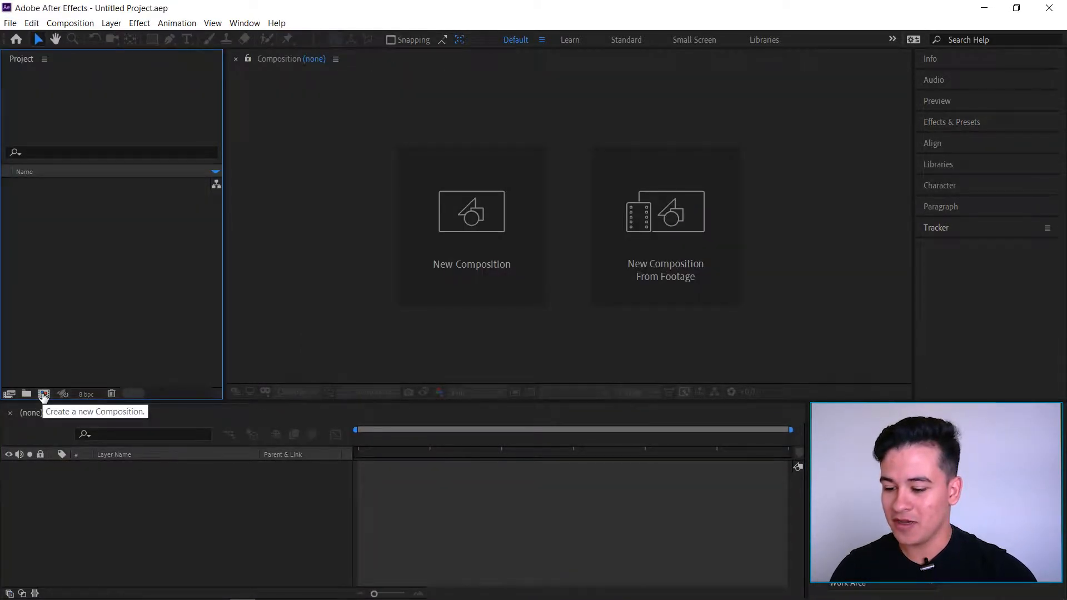
pyautogui.click(70, 24)
pyautogui.click(100, 39)
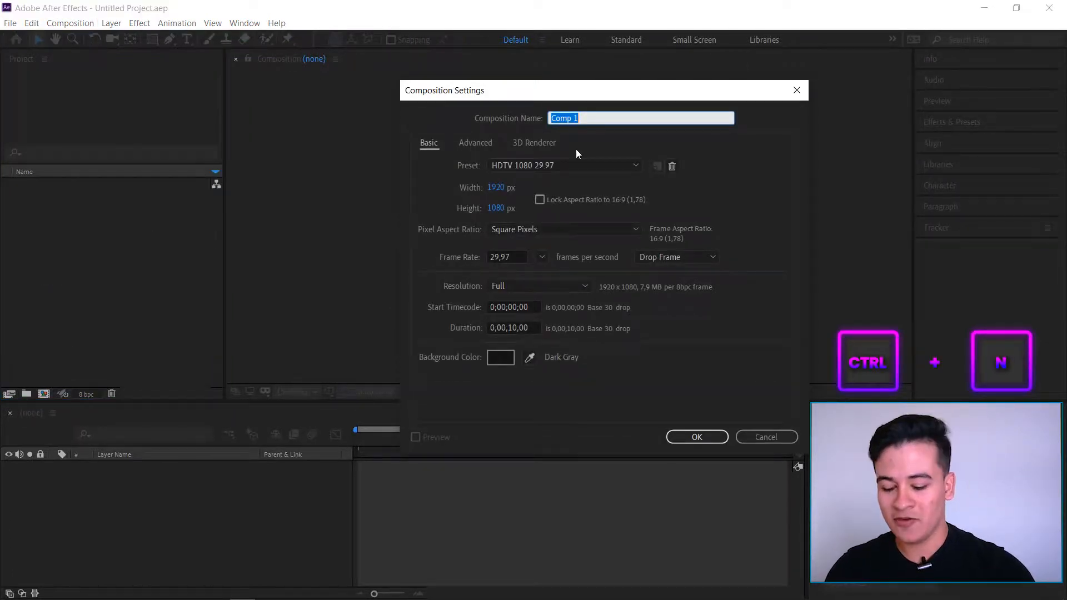
pyautogui.write('Tutorial')
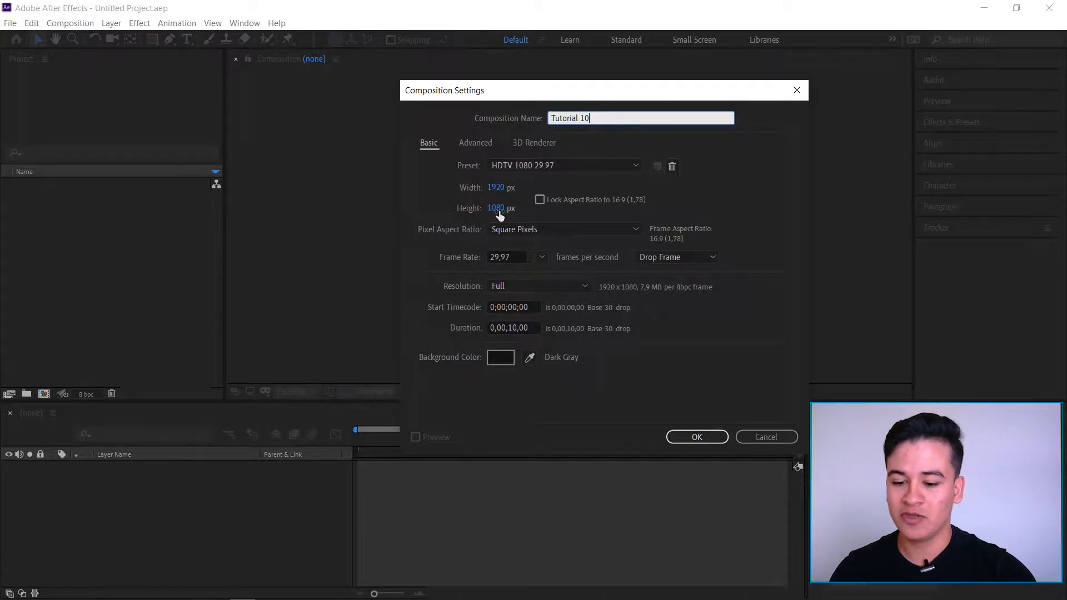
pyautogui.click(542, 256)
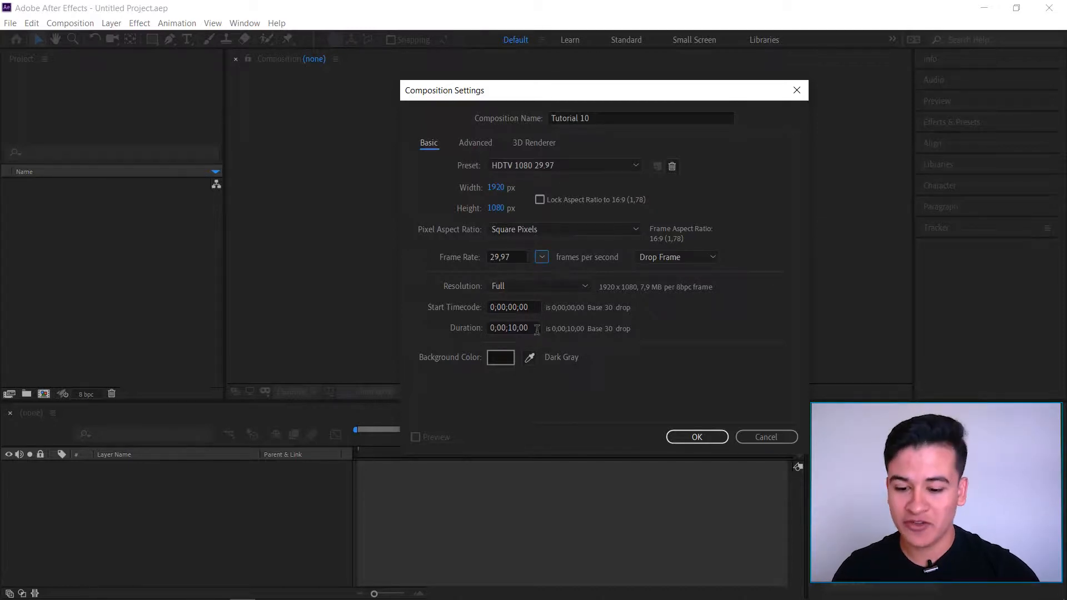
pyautogui.click(505, 361)
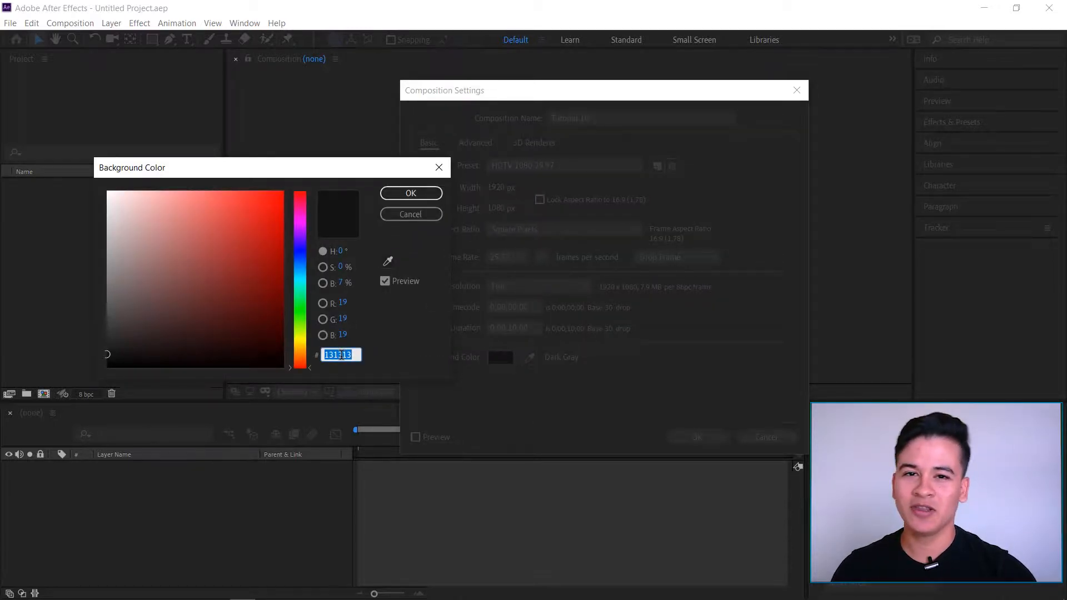
pyautogui.click(439, 167)
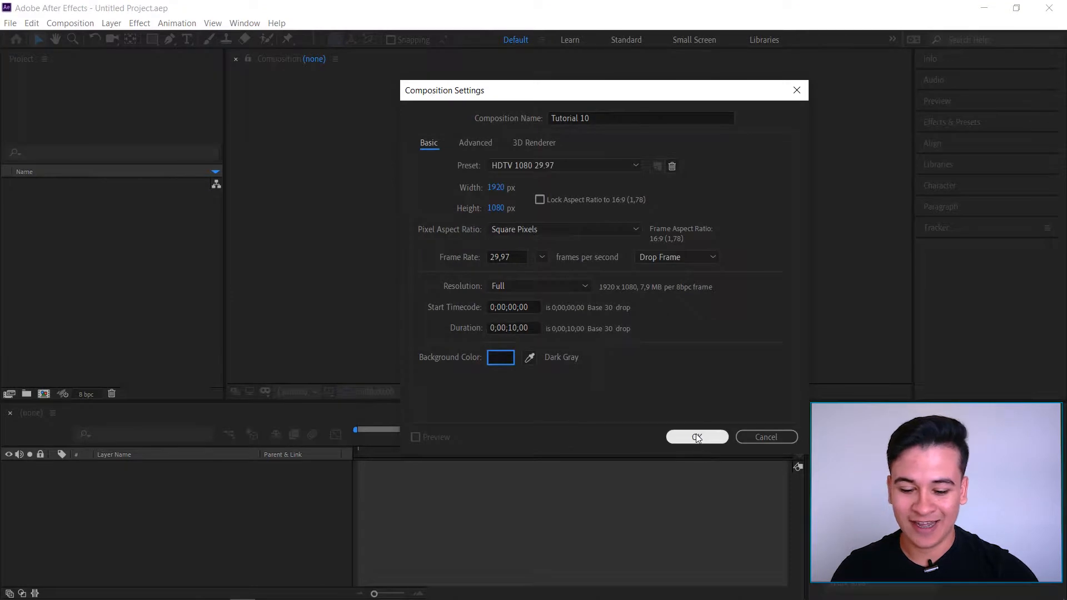
pyautogui.click(697, 437)
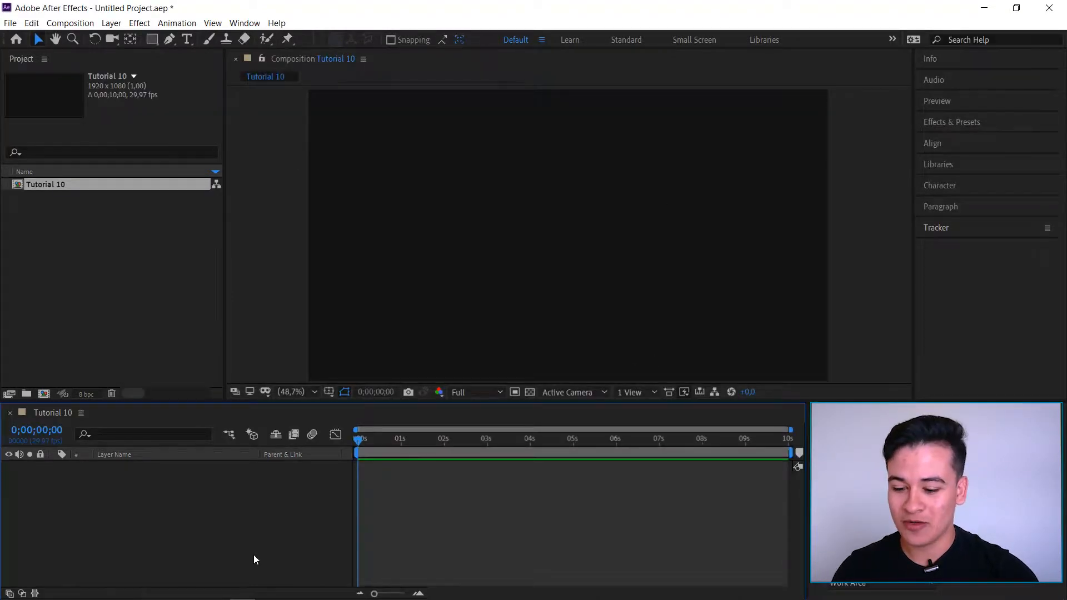
# Step: Add a white title text layer containing the channel's name in the 28 Days Later font
pyautogui.click(188, 40)
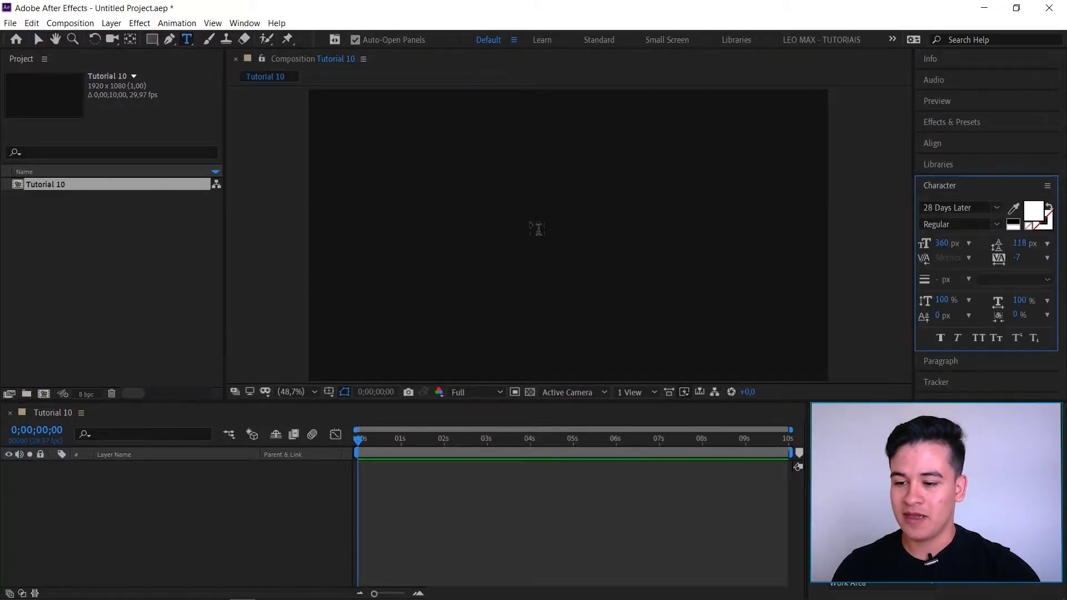
pyautogui.click(430, 184)
pyautogui.write('leo max')
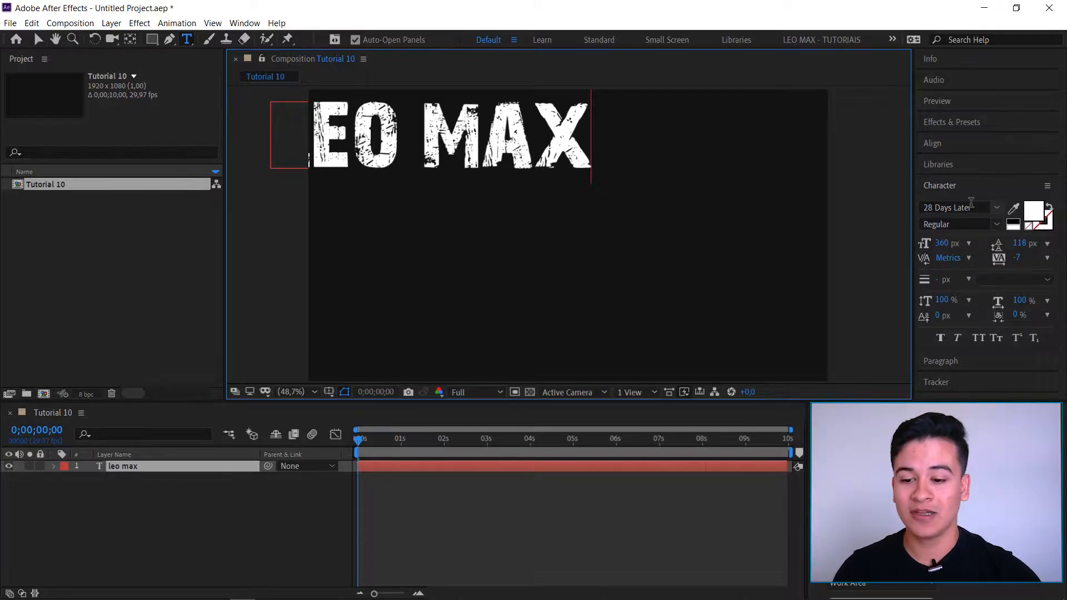
# Step: Center the title layer's anchor point and align the layer horizontally and vertically to the middle of the composition
pyautogui.click(212, 484)
pyautogui.click(147, 468)
pyautogui.hotkey('ctrl', 'alt', 'Home')
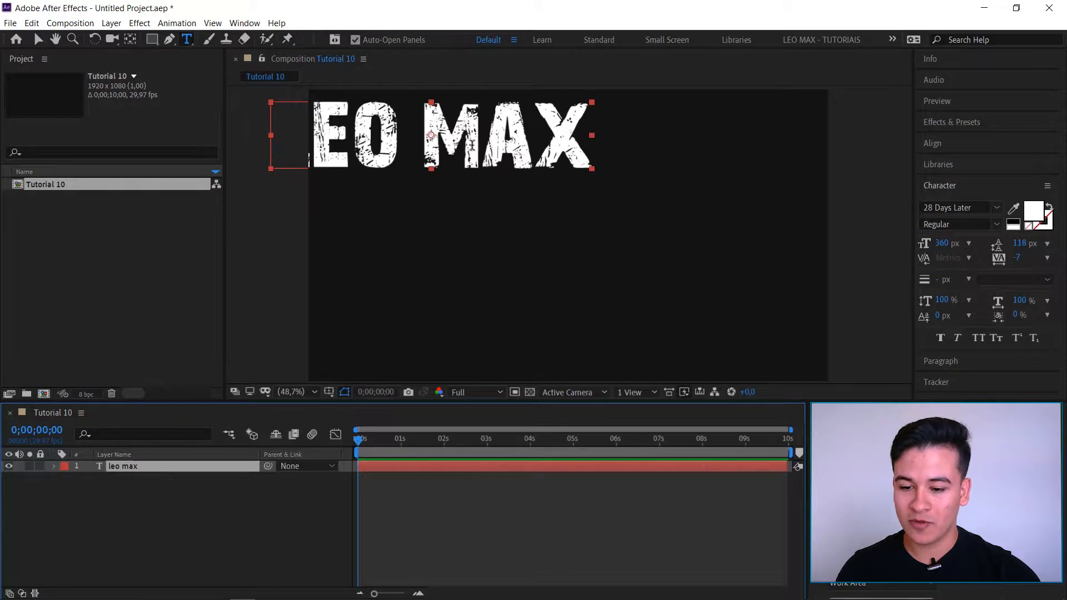
pyautogui.press('v')
pyautogui.click(946, 142)
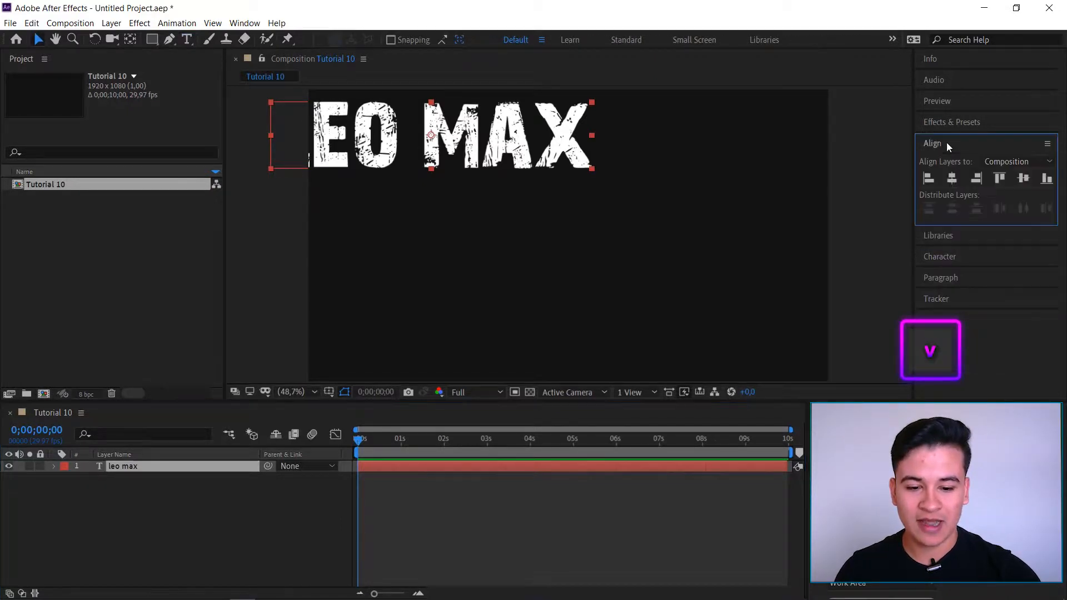
pyautogui.click(953, 179)
pyautogui.click(1024, 177)
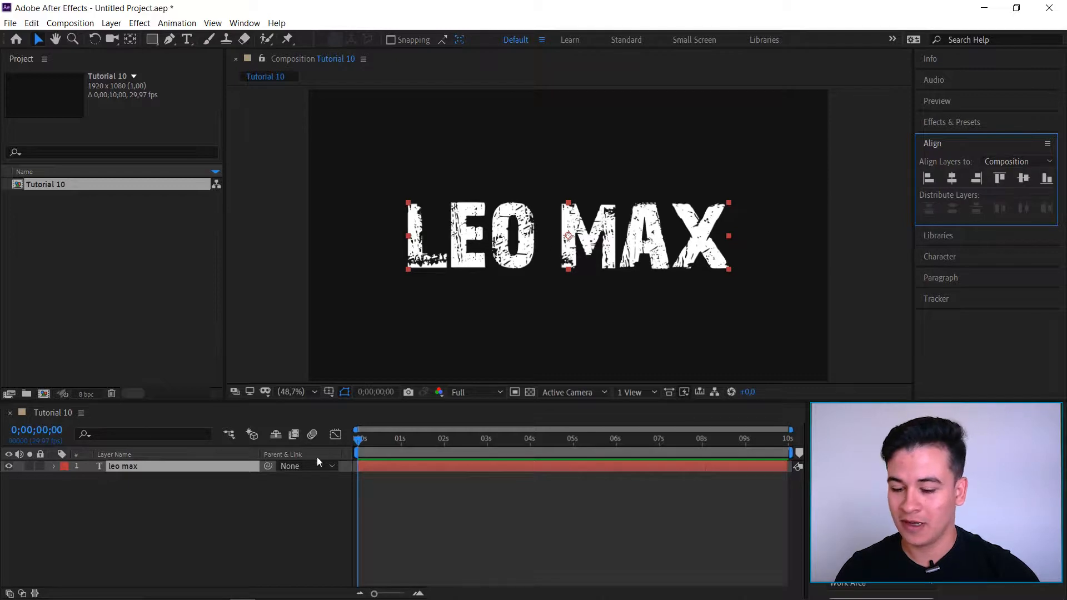
pyautogui.click(311, 481)
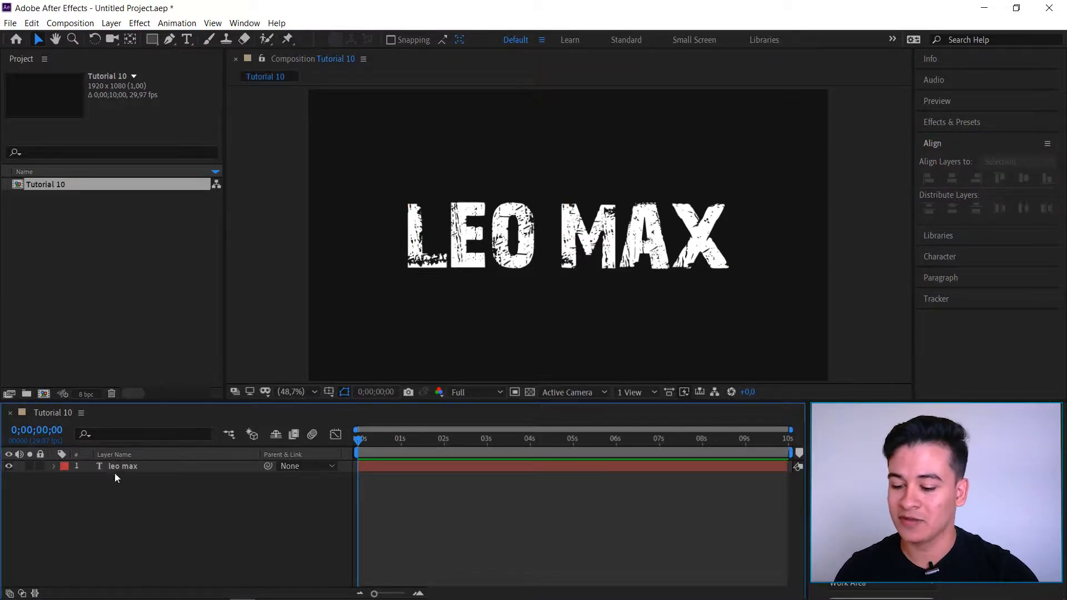
# Step: Import the BG, DUST ( 11 Falling Fog ), Particles and Texture files from the Text Animation File_14 folder as footage
pyautogui.doubleClick(108, 289)
pyautogui.moveTo(454, 169); pyautogui.dragTo(124, 179)
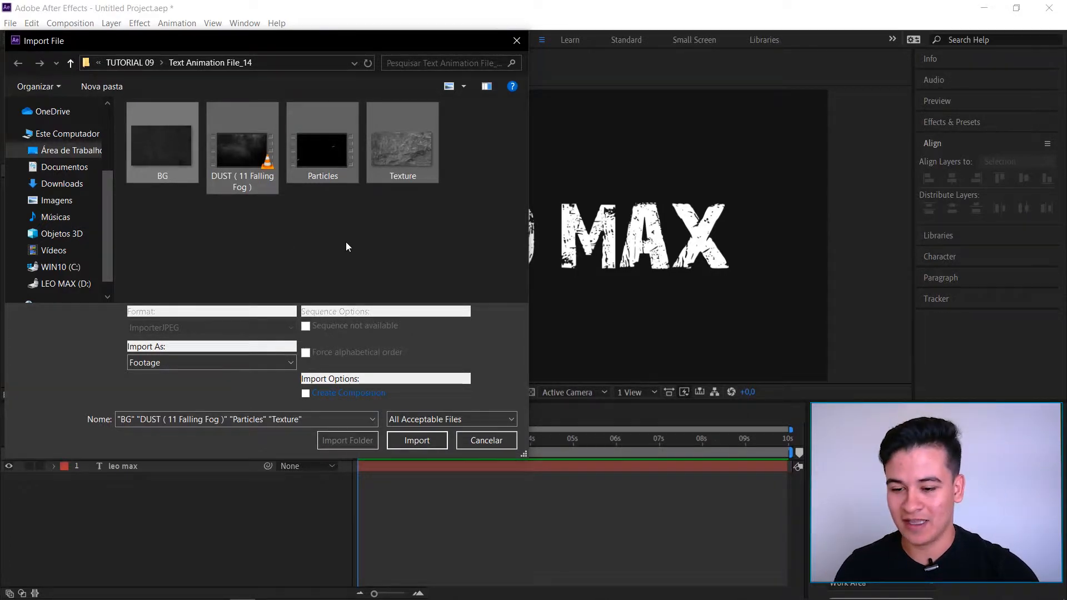
pyautogui.click(421, 447)
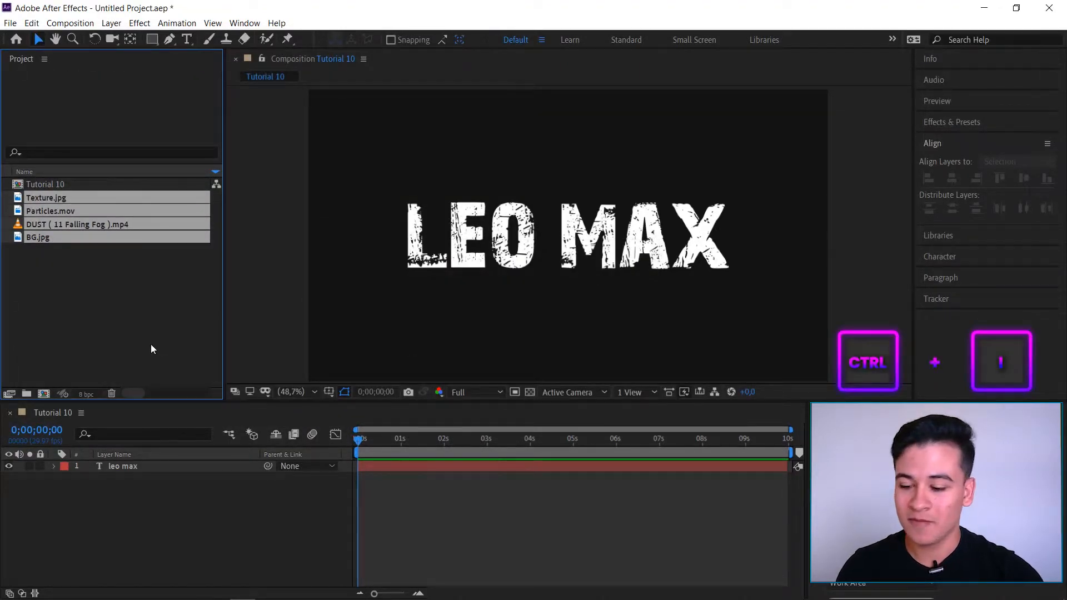
pyautogui.click(154, 349)
# Step: Place Texture.jpg beneath the title layer and set its track matte to Alpha so the texture fills the letters
pyautogui.moveTo(44, 199); pyautogui.dragTo(90, 506)
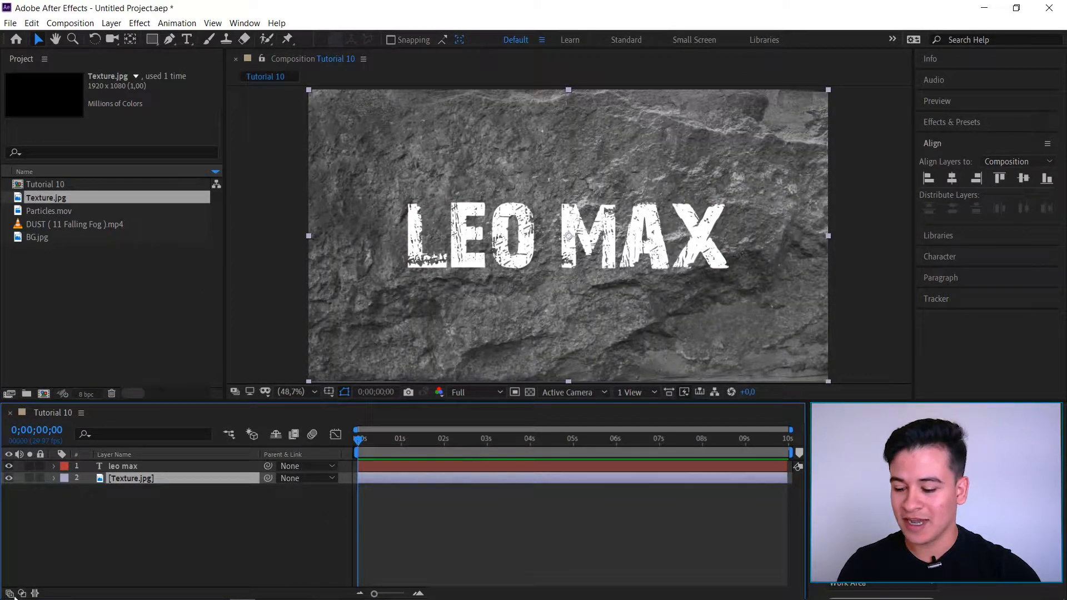
pyautogui.click(22, 593)
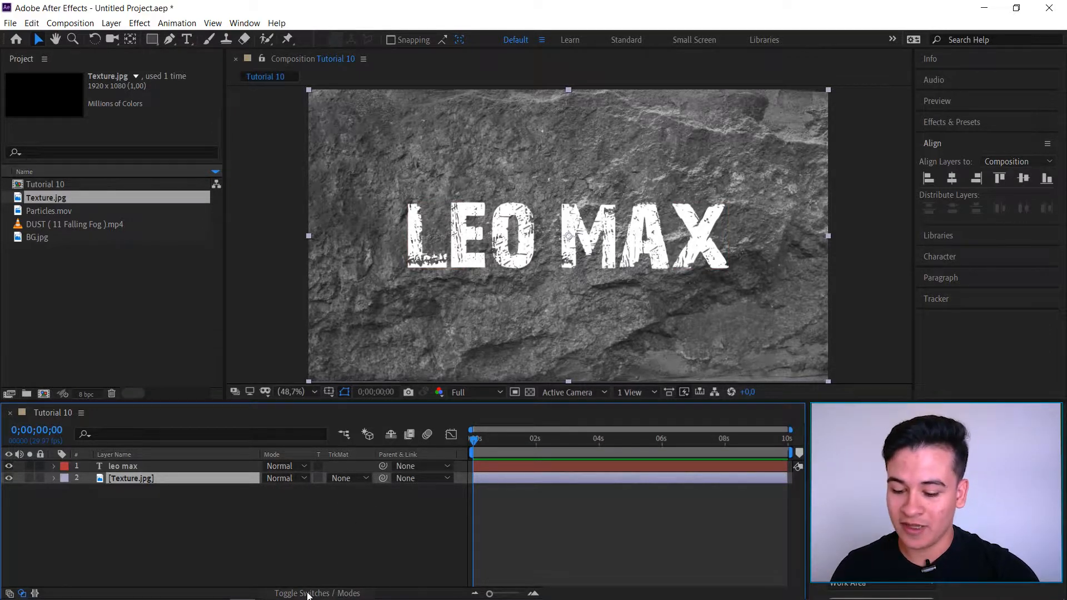
pyautogui.click(308, 593)
pyautogui.click(309, 593)
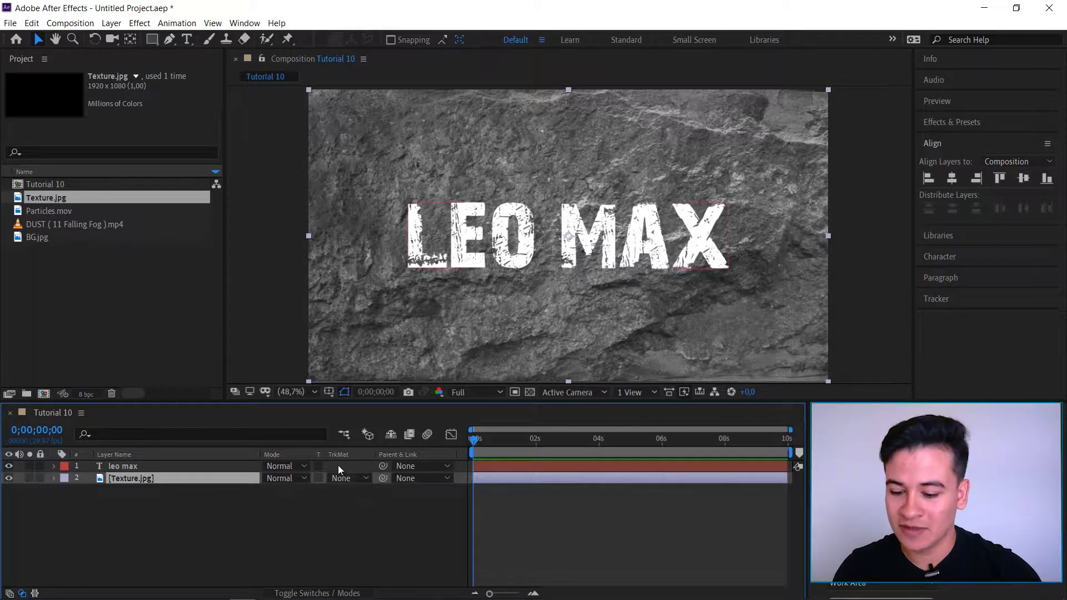
pyautogui.click(347, 478)
pyautogui.click(399, 511)
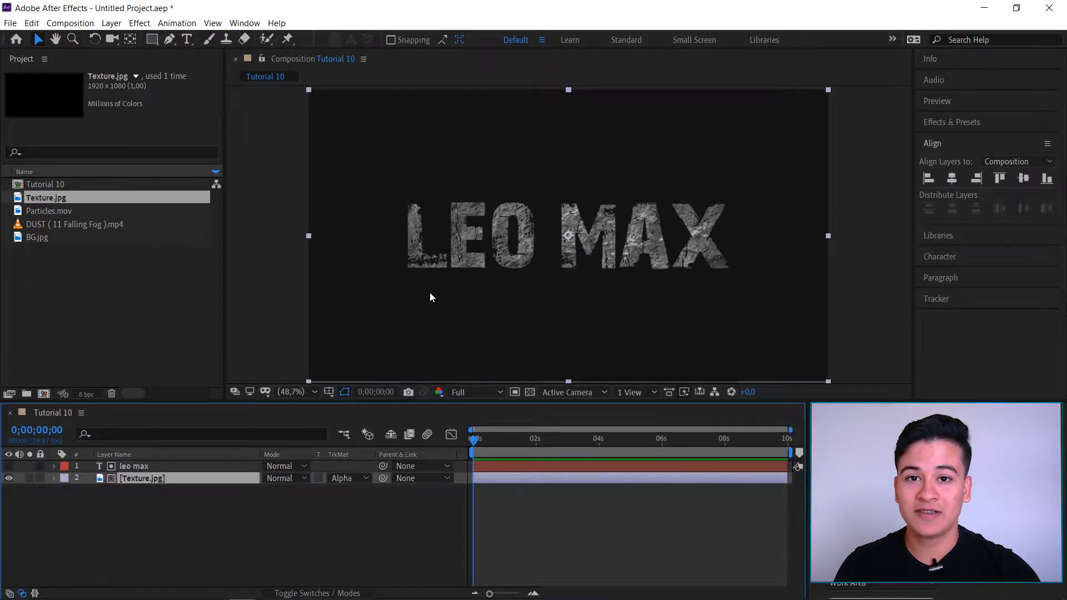
pyautogui.click(208, 511)
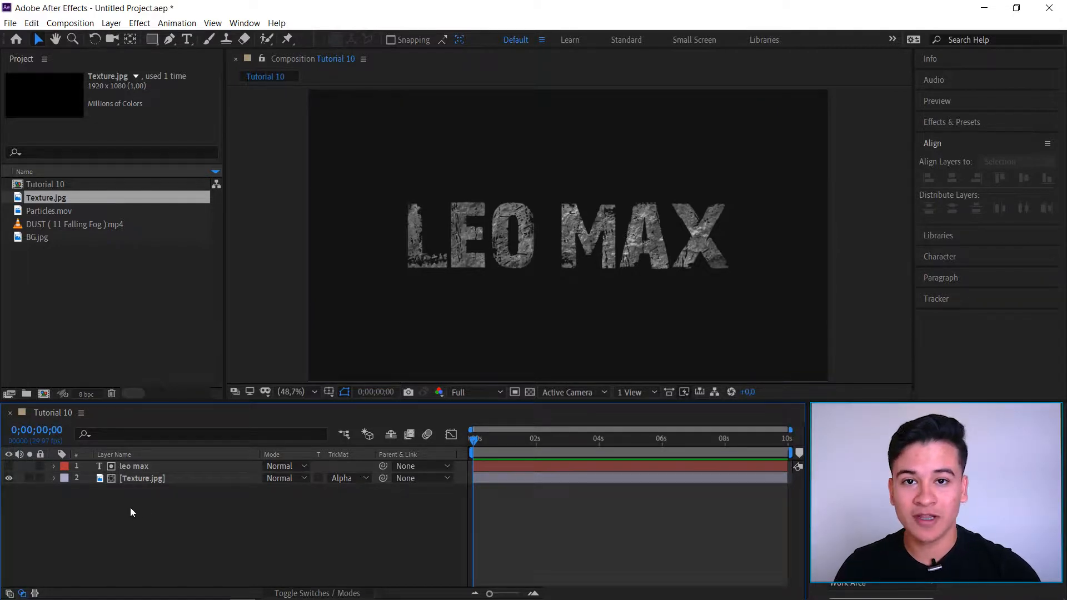
# Step: Find the Tint effect and apply it to the Texture.jpg layer
pyautogui.click(124, 481)
pyautogui.click(947, 122)
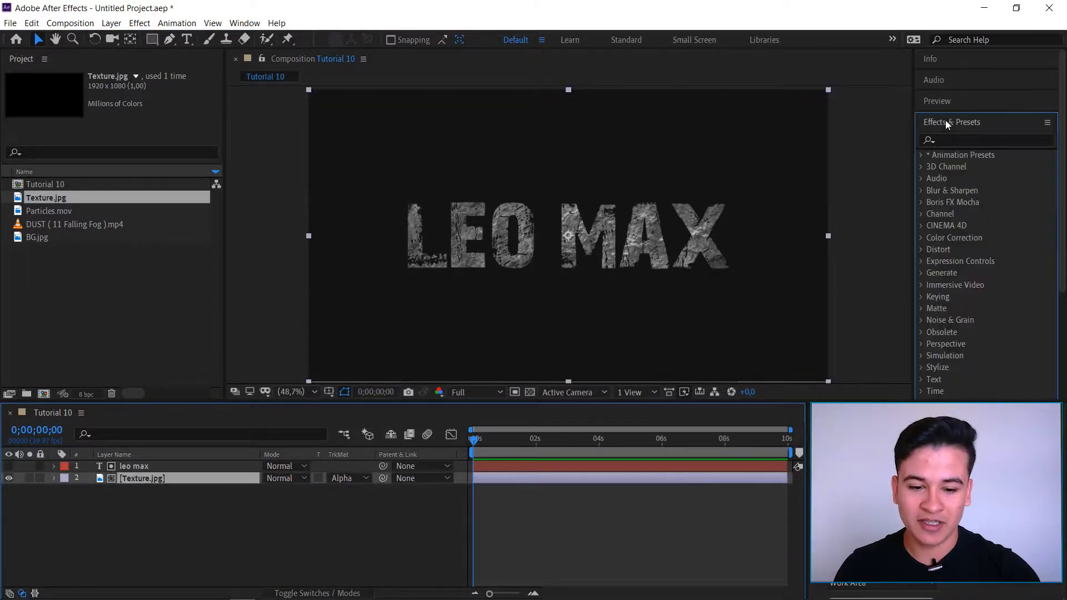
pyautogui.click(957, 141)
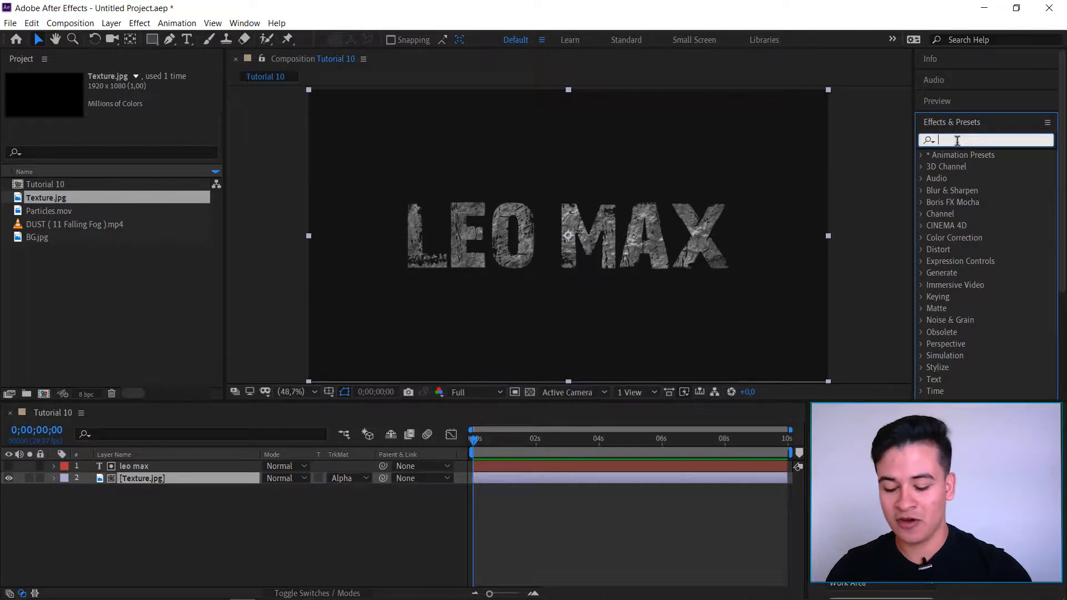
pyautogui.write('tint')
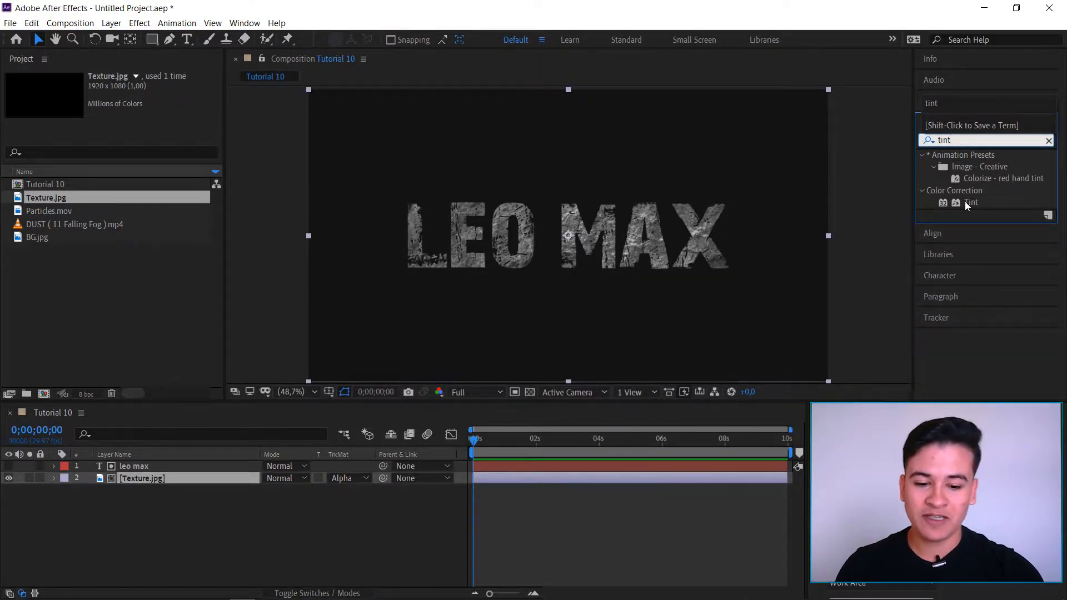
pyautogui.doubleClick(970, 202)
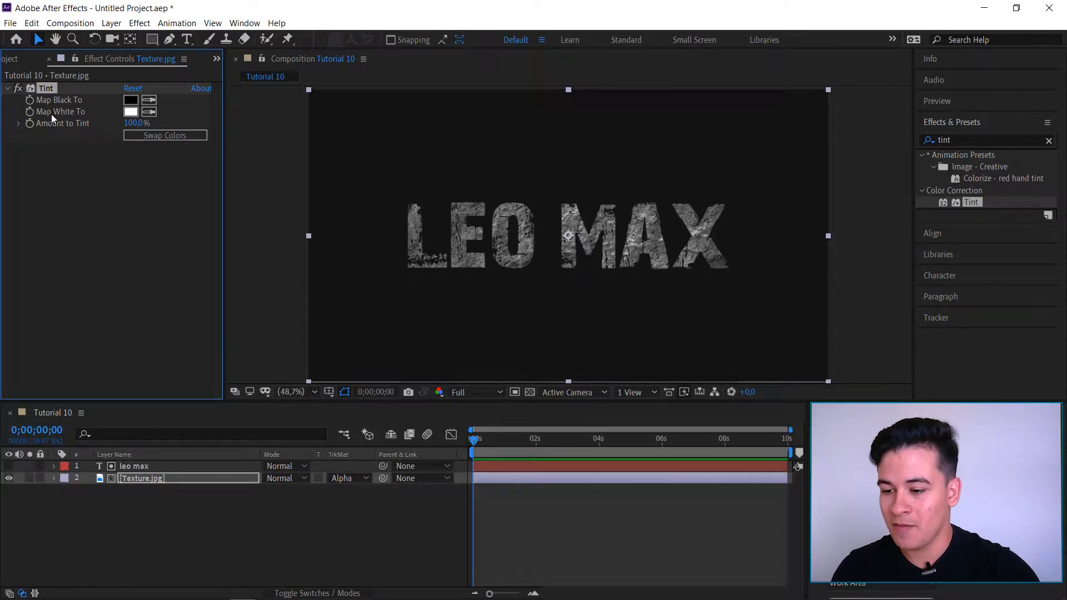
# Step: Map the Tint effect's white to red FF1C1C on the Texture.jpg layer
pyautogui.click(131, 112)
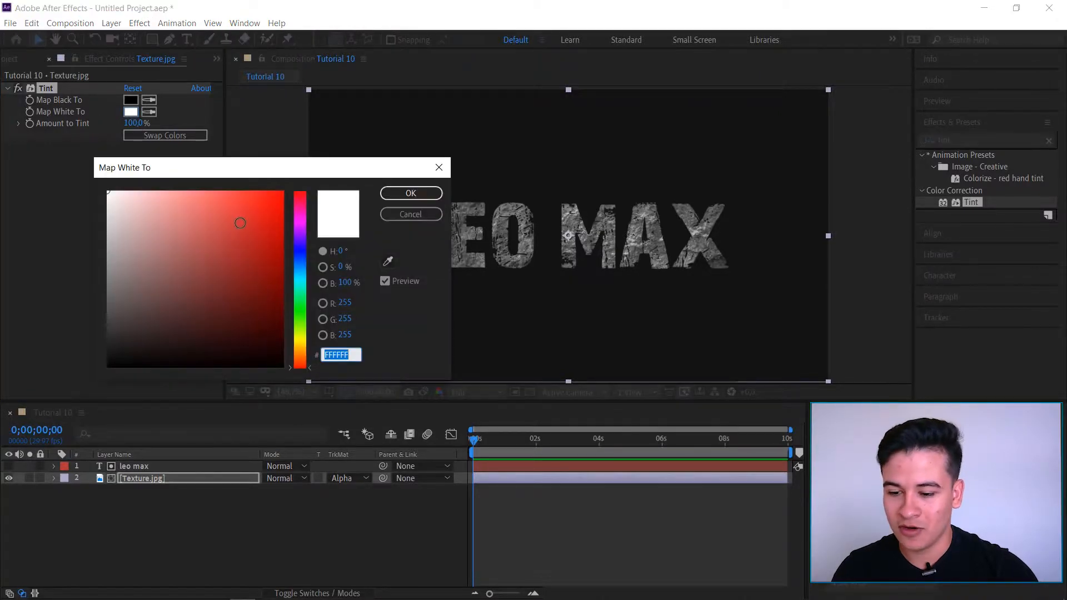
pyautogui.click(274, 190)
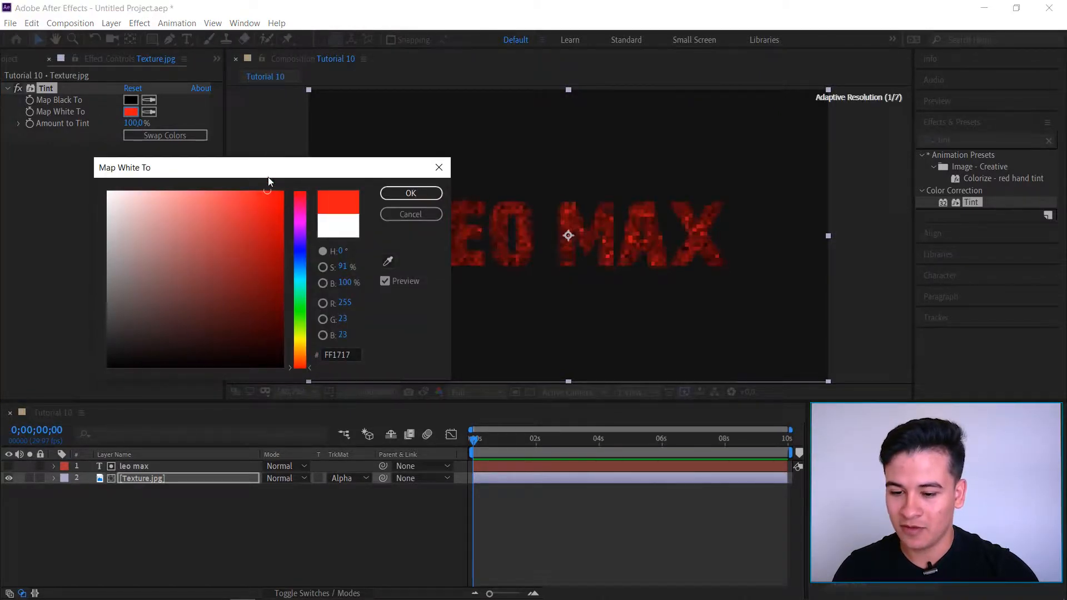
pyautogui.click(269, 192)
pyautogui.moveTo(269, 193); pyautogui.dragTo(265, 191)
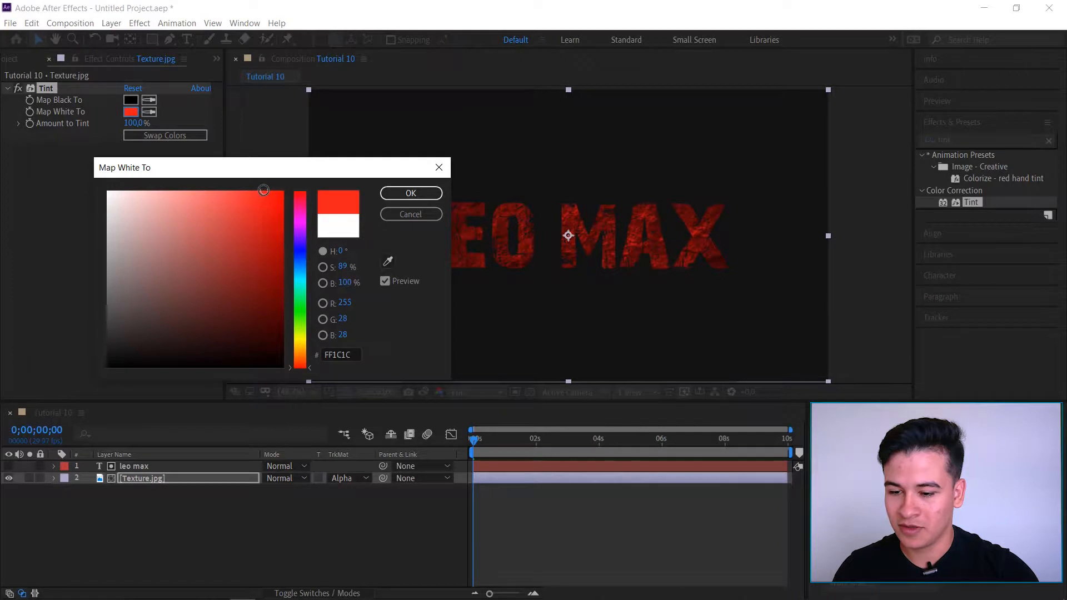
pyautogui.click(411, 195)
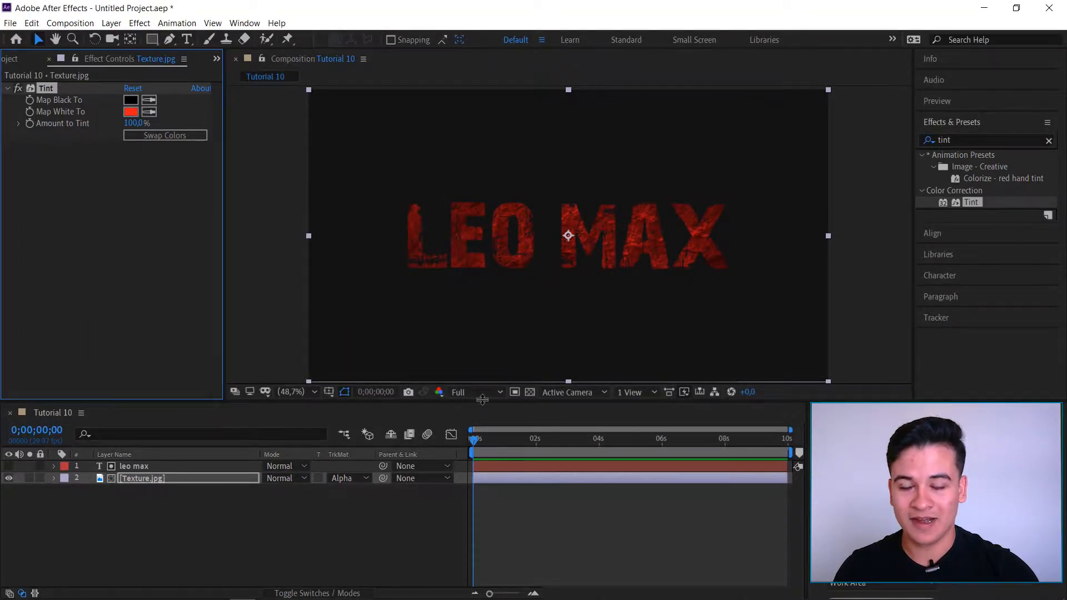
pyautogui.click(207, 546)
# Step: Select the title text layer, clear the effects search and open the Text category of the animation presets
pyautogui.click(140, 466)
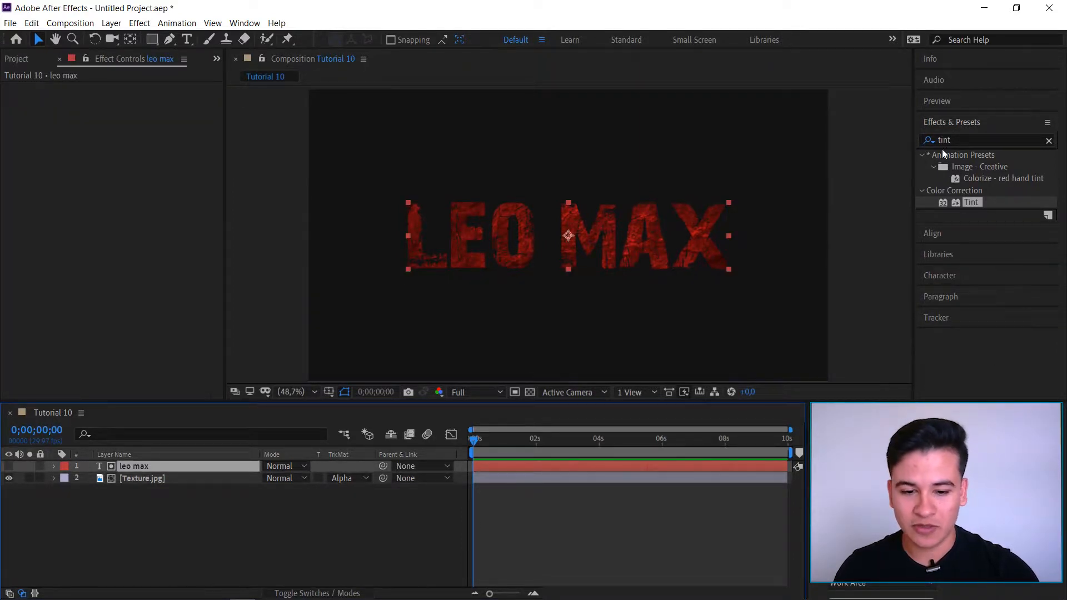
pyautogui.click(1049, 140)
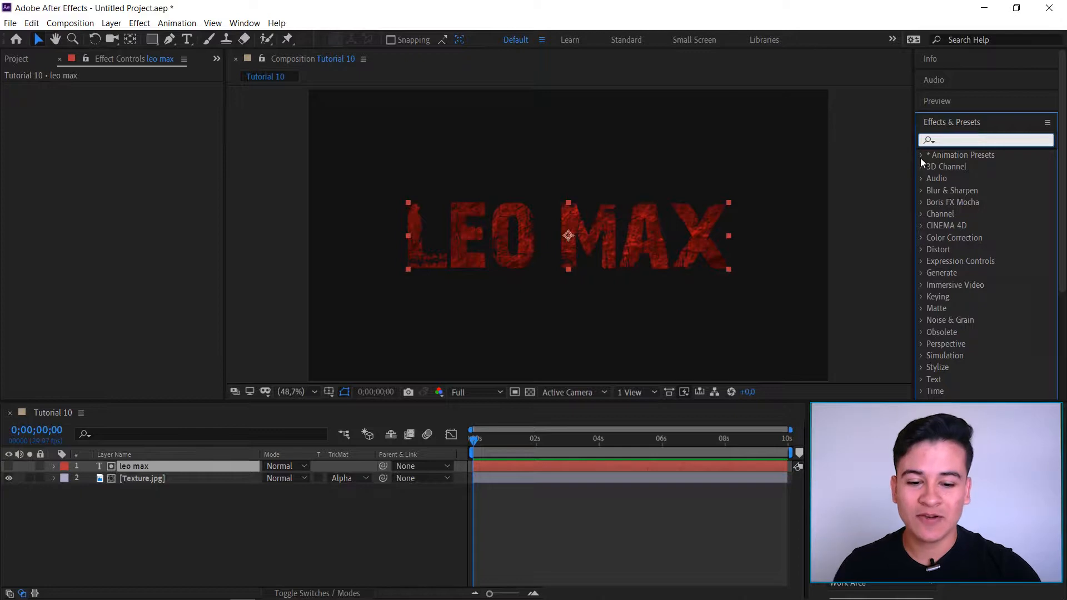
pyautogui.click(920, 157)
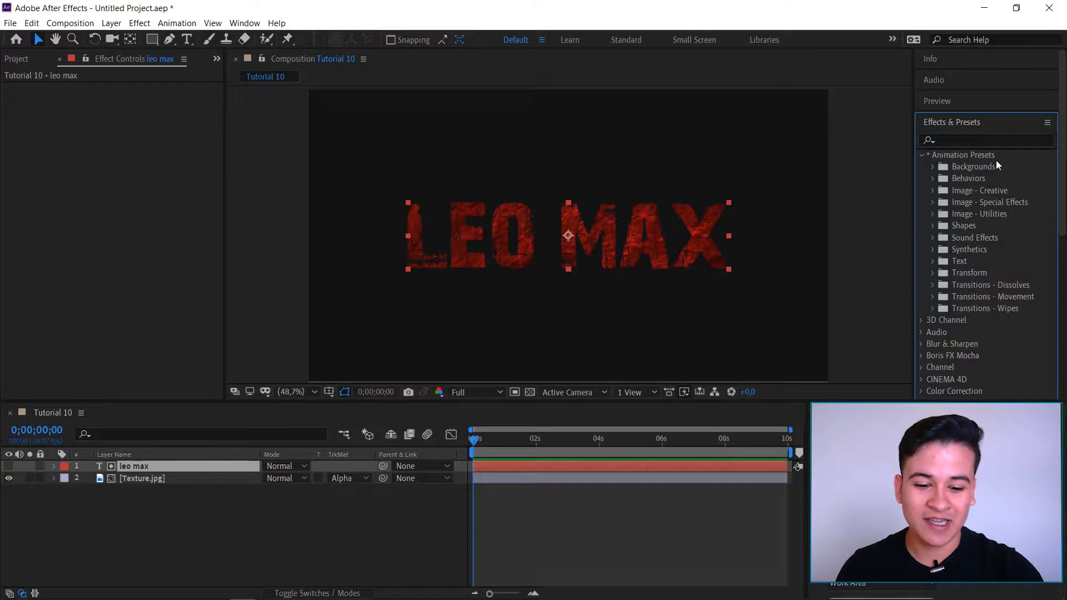
pyautogui.click(932, 262)
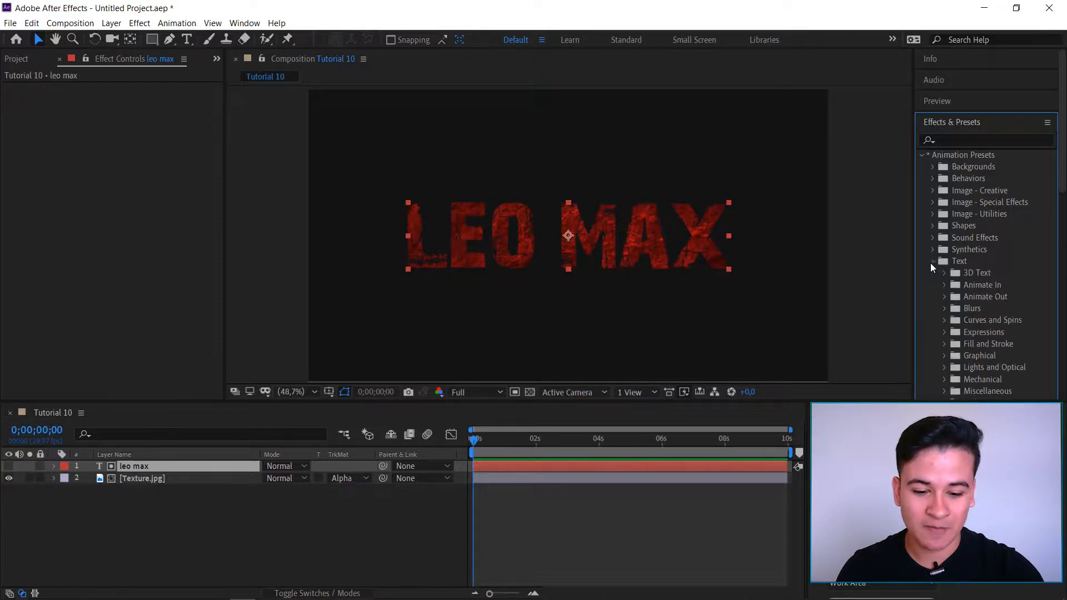
pyautogui.scroll(-3, 951, 272)
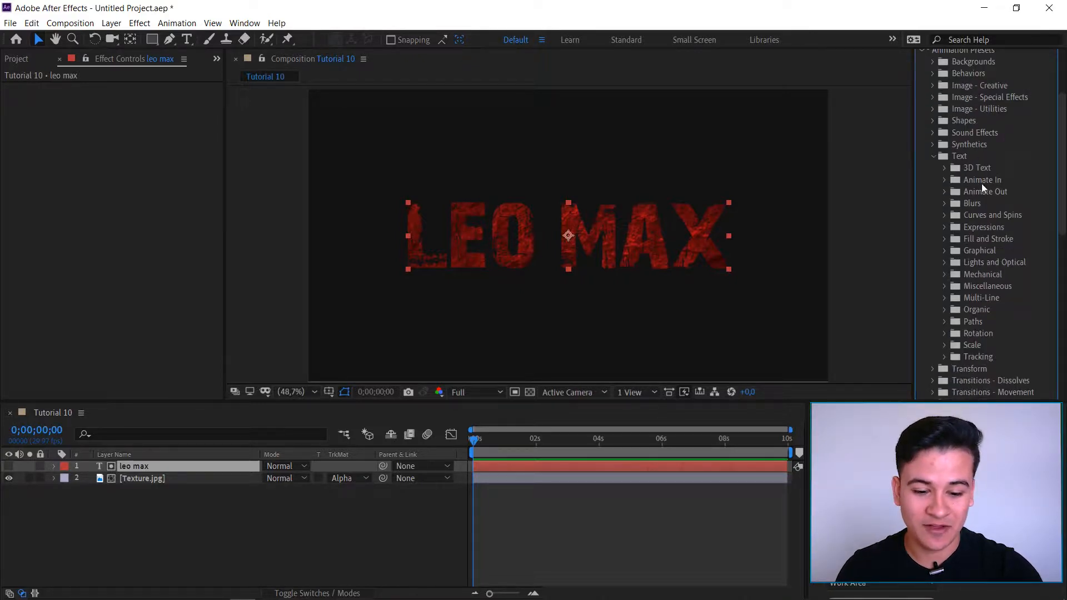
# Step: Browse the Text preset folders and apply the Graphical preset Bars Lime to the title text layer, then scrub through its animation
pyautogui.click(945, 168)
pyautogui.click(945, 168)
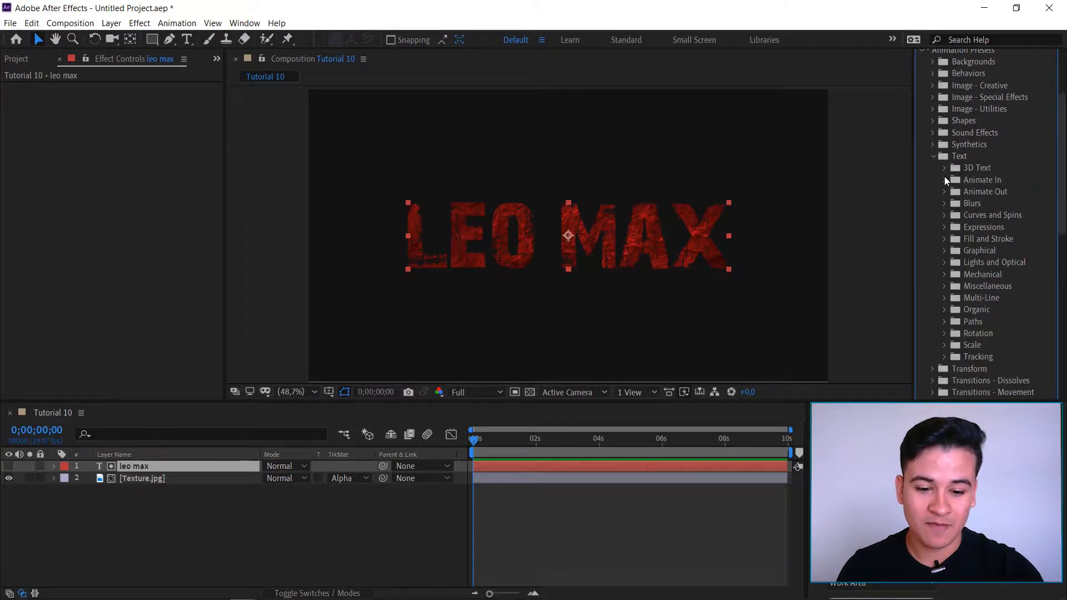
pyautogui.click(945, 181)
pyautogui.click(945, 181)
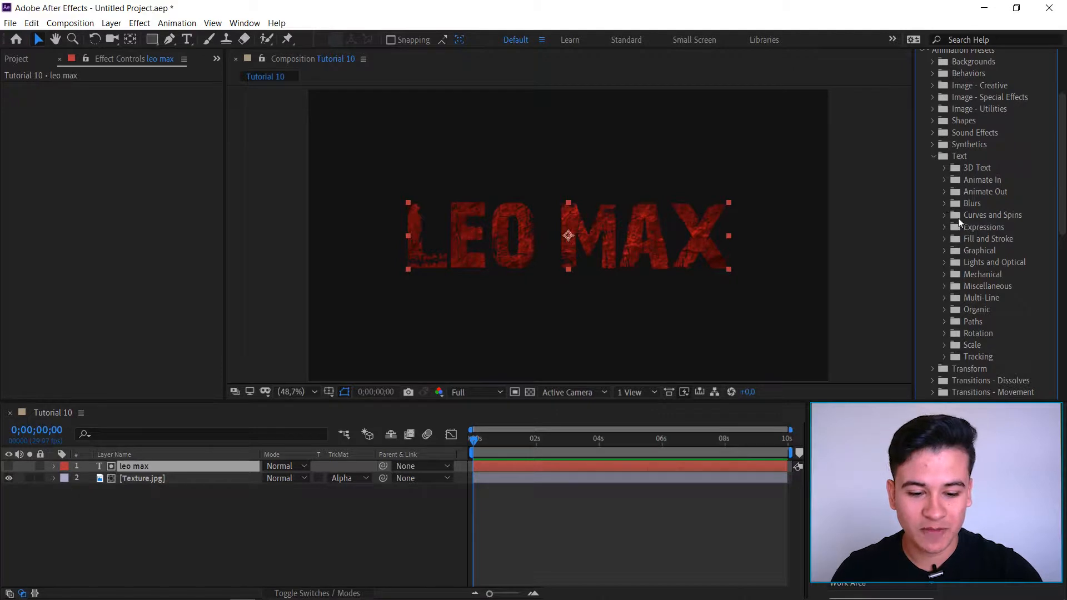
pyautogui.scroll(-1, 968, 234)
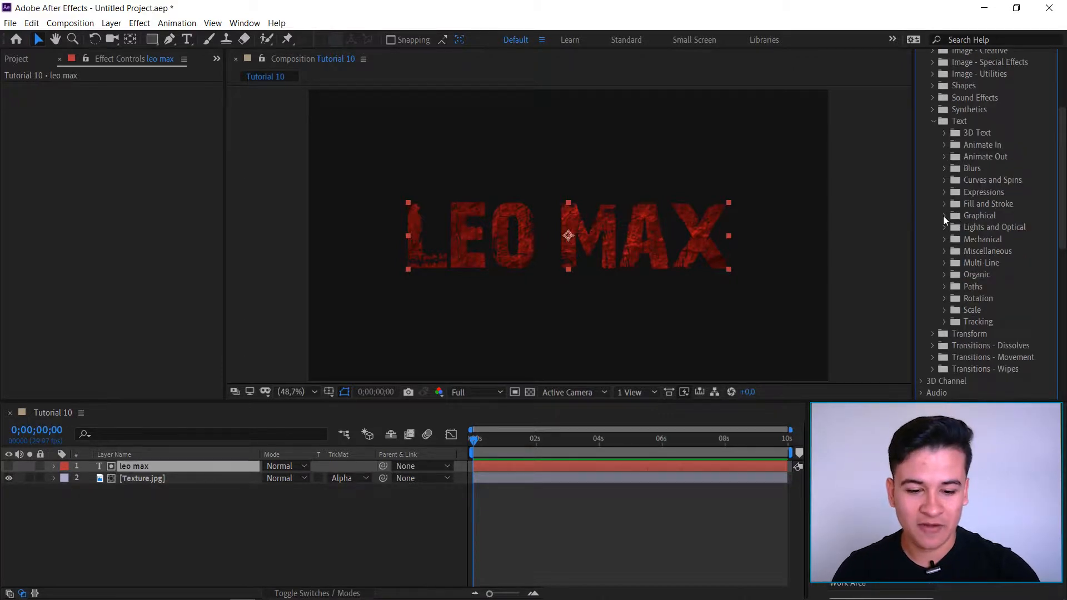
pyautogui.click(944, 216)
pyautogui.click(992, 240)
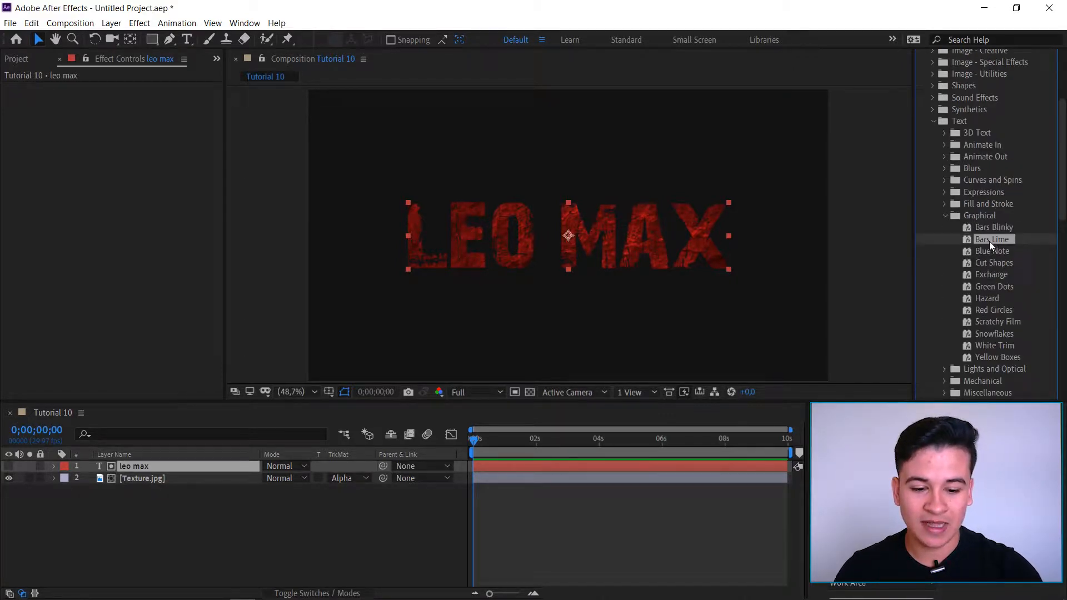
pyautogui.moveTo(983, 238); pyautogui.dragTo(151, 465)
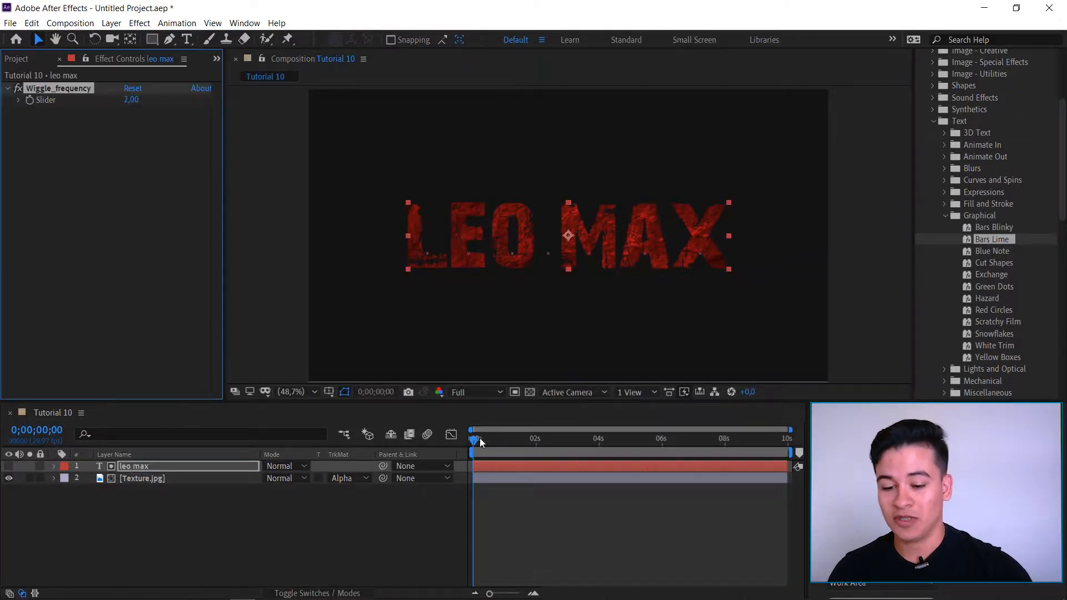
pyautogui.moveTo(476, 438); pyautogui.dragTo(182, 278)
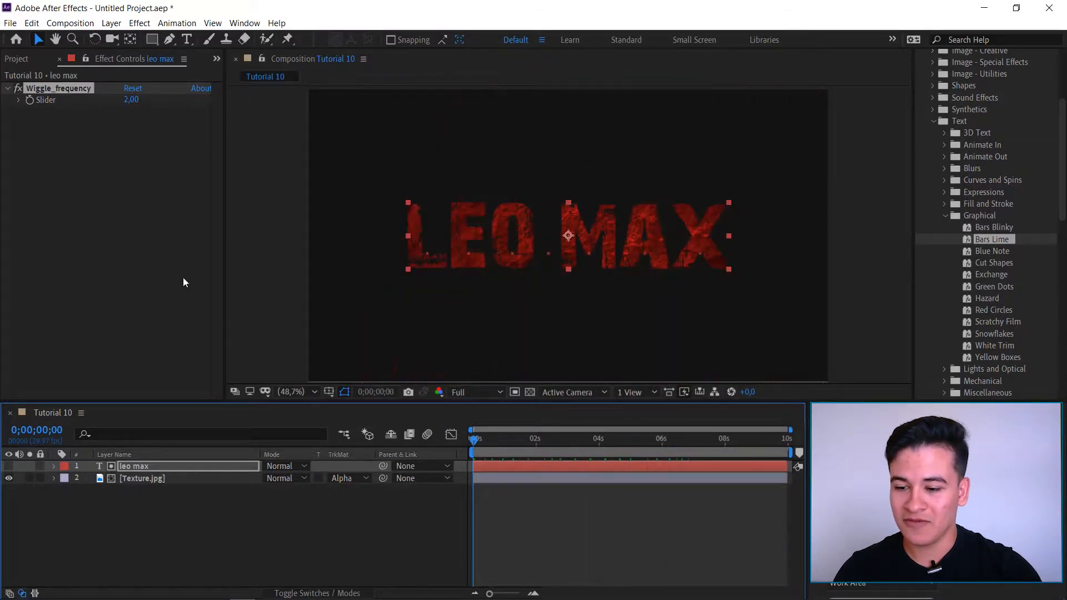
# Step: Keyframe the Wiggle_frequency slider at 6 at the start of the composition and at 0 at 0;00;05;04
pyautogui.click(29, 101)
pyautogui.click(131, 100)
pyautogui.write('6')
pyautogui.press('Return')
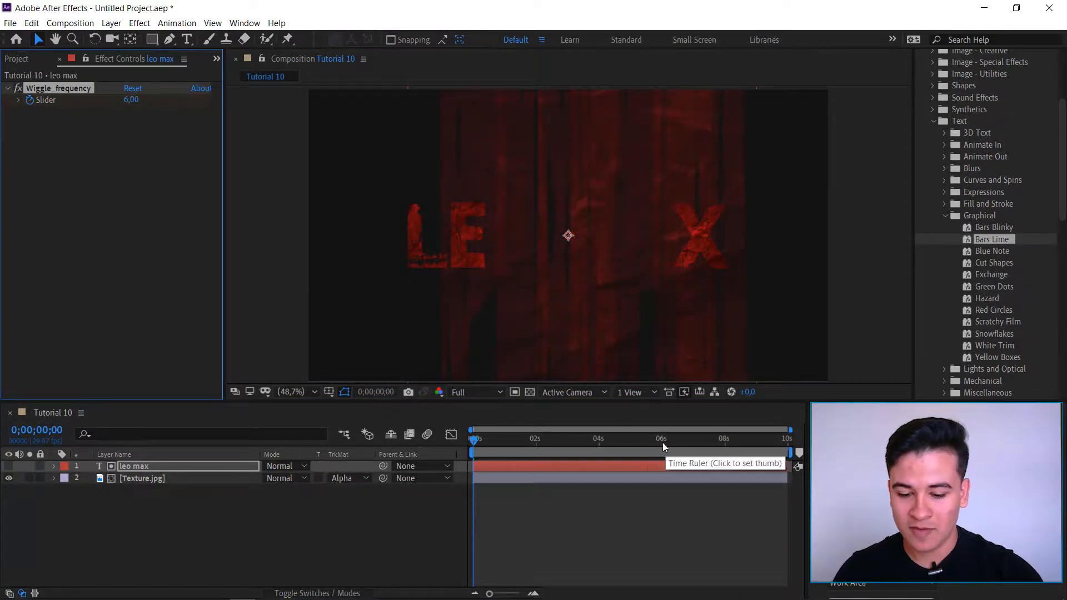
pyautogui.click(624, 440)
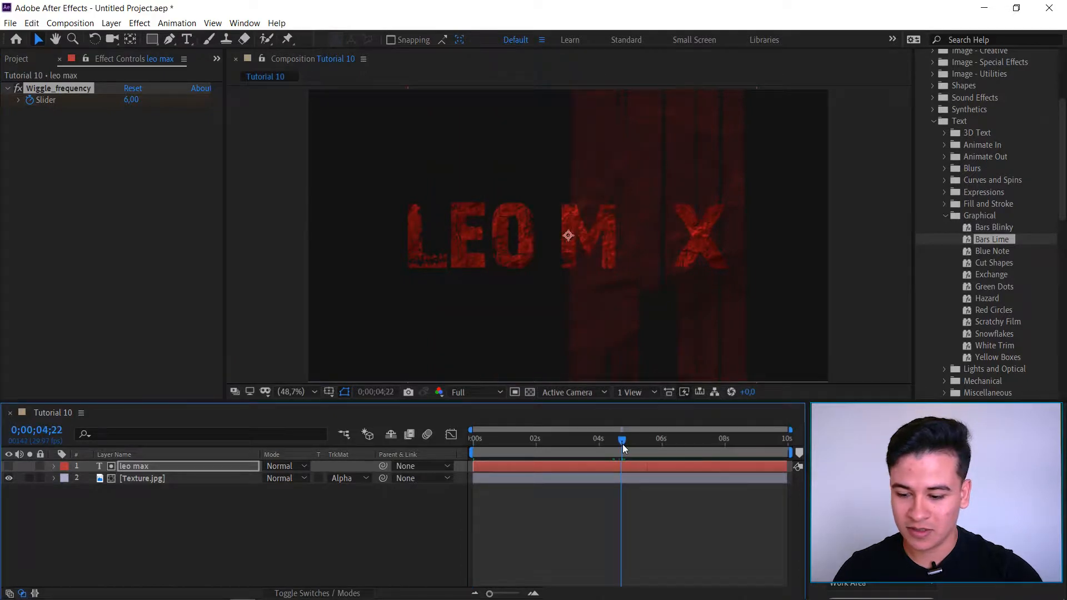
pyautogui.moveTo(629, 448); pyautogui.dragTo(636, 445)
pyautogui.click(134, 100)
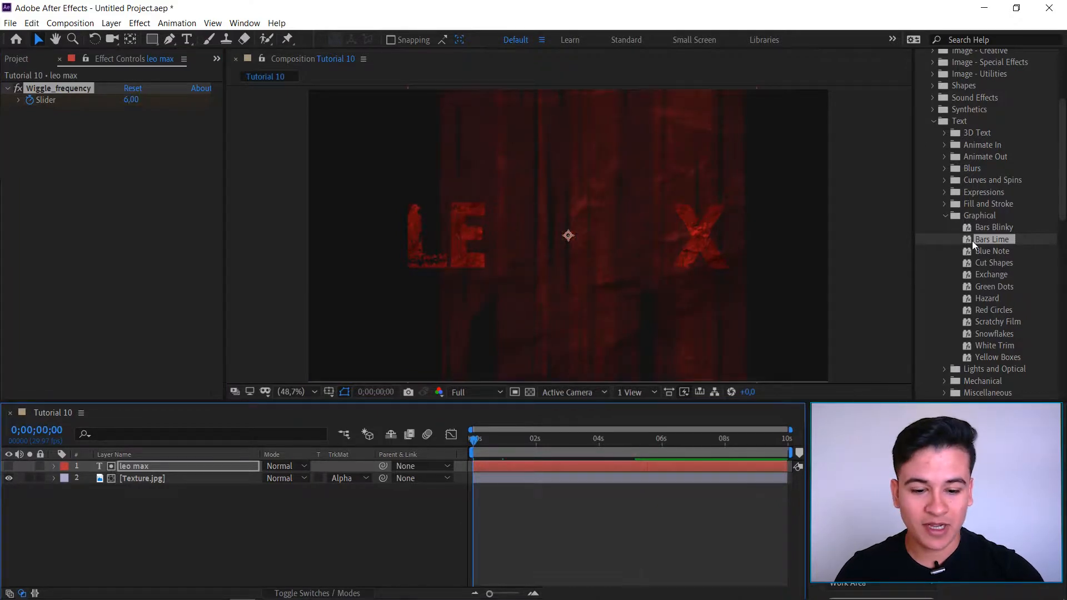
# Step: Apply the Algorithm preset from the Mechanical text presets to the title text layer and scrub through it
pyautogui.scroll(-1, 970, 234)
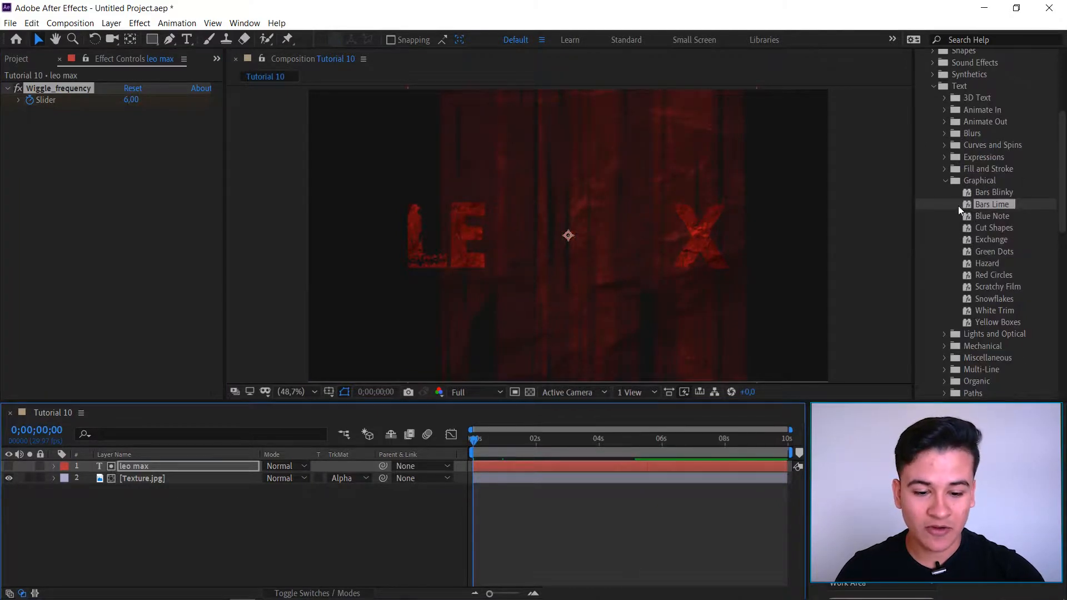
pyautogui.click(946, 181)
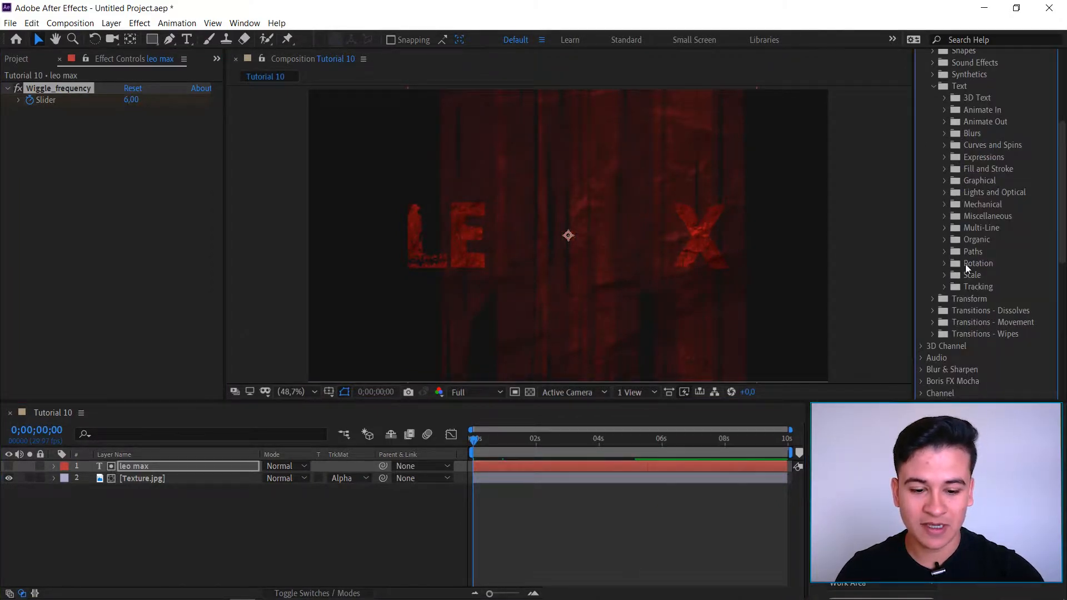
pyautogui.click(945, 205)
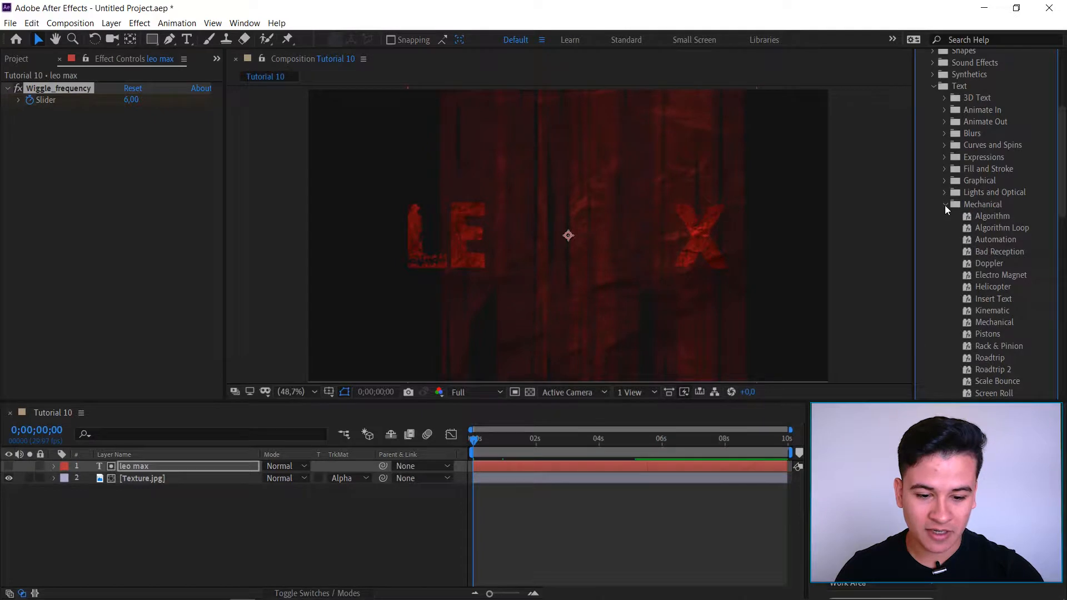
pyautogui.scroll(-1, 984, 189)
pyautogui.doubleClick(995, 182)
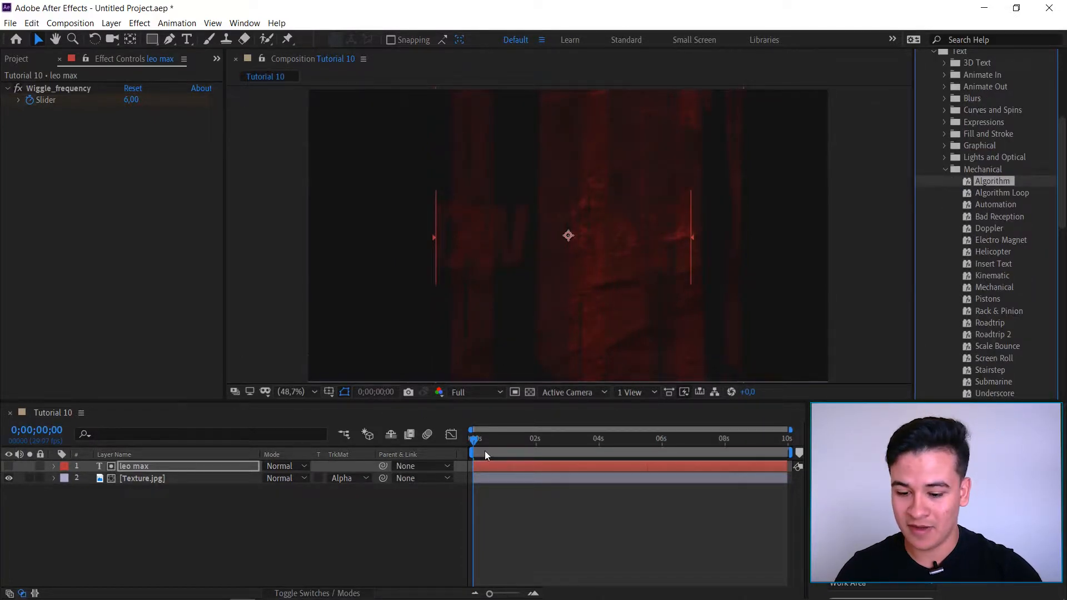
pyautogui.moveTo(474, 440); pyautogui.dragTo(453, 433)
# Step: Reveal the title layer's keyframes, move the last Wiggle_frequency slider keyframe to about 4 seconds and preview the animation
pyautogui.press('u')
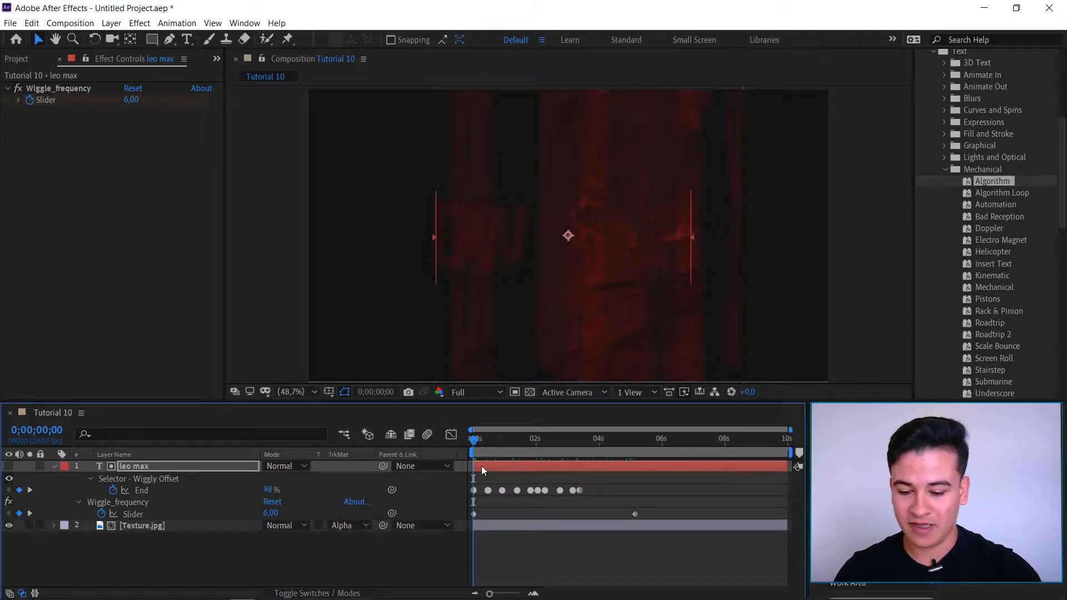
pyautogui.press('space')
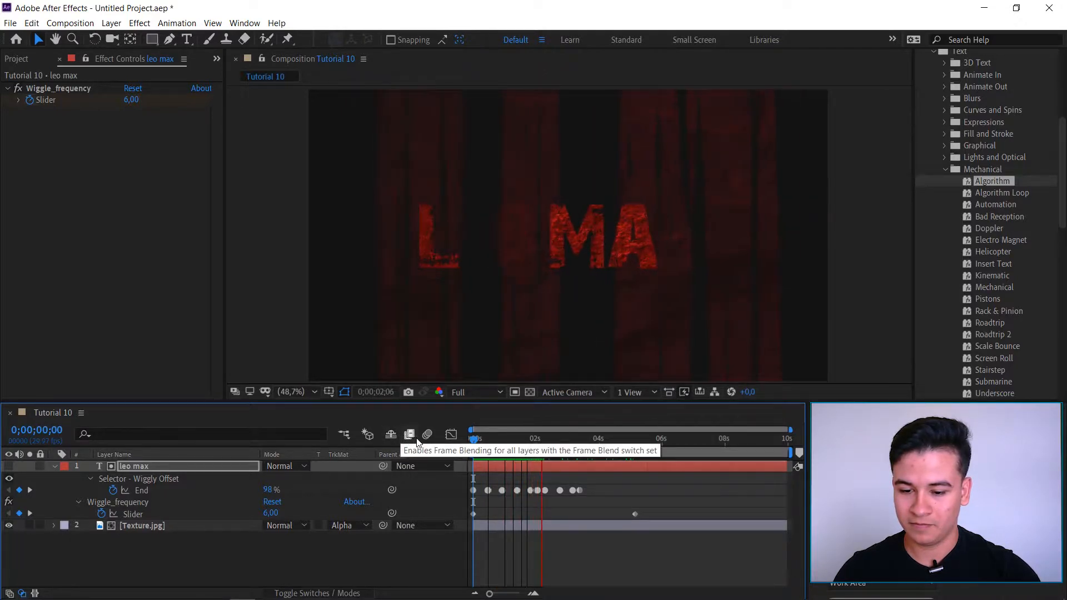
pyautogui.press('space')
pyautogui.moveTo(635, 516); pyautogui.dragTo(598, 516)
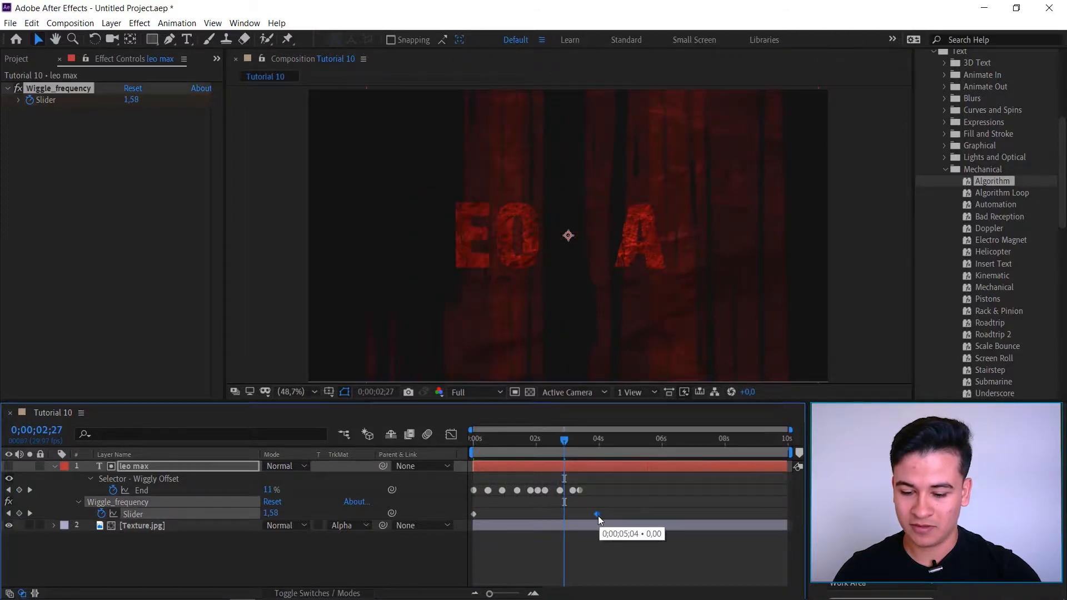
pyautogui.press('space')
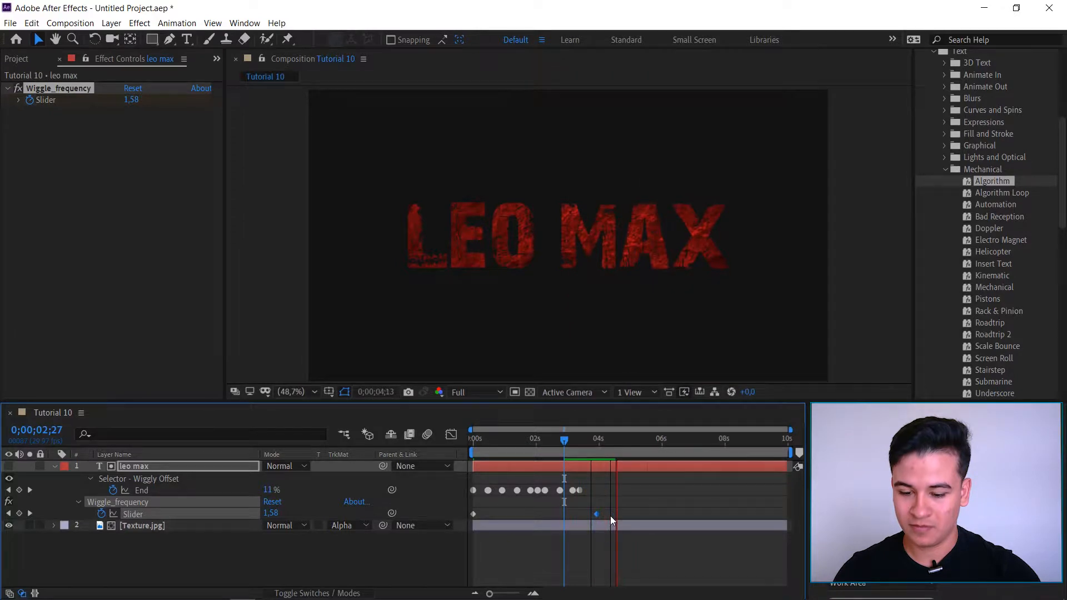
pyautogui.press('space')
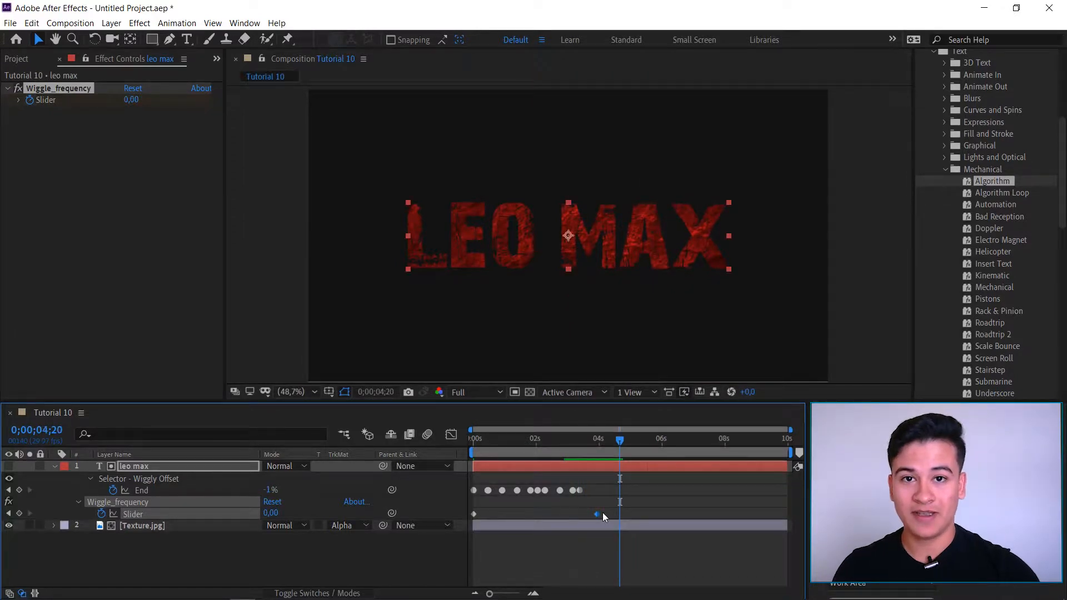
# Step: Pre-compose the title text layer and Texture.jpg into a new composition named [TEXTO], moving all attributes
pyautogui.click(53, 467)
pyautogui.moveTo(150, 529); pyautogui.dragTo(151, 441)
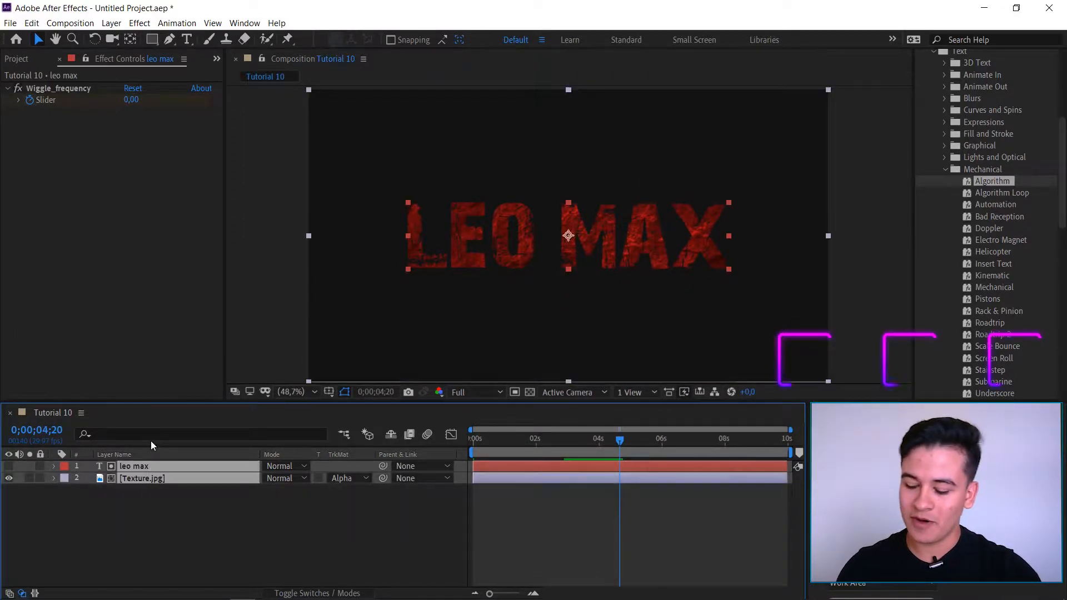
pyautogui.hotkey('ctrl', 'shift', 'c')
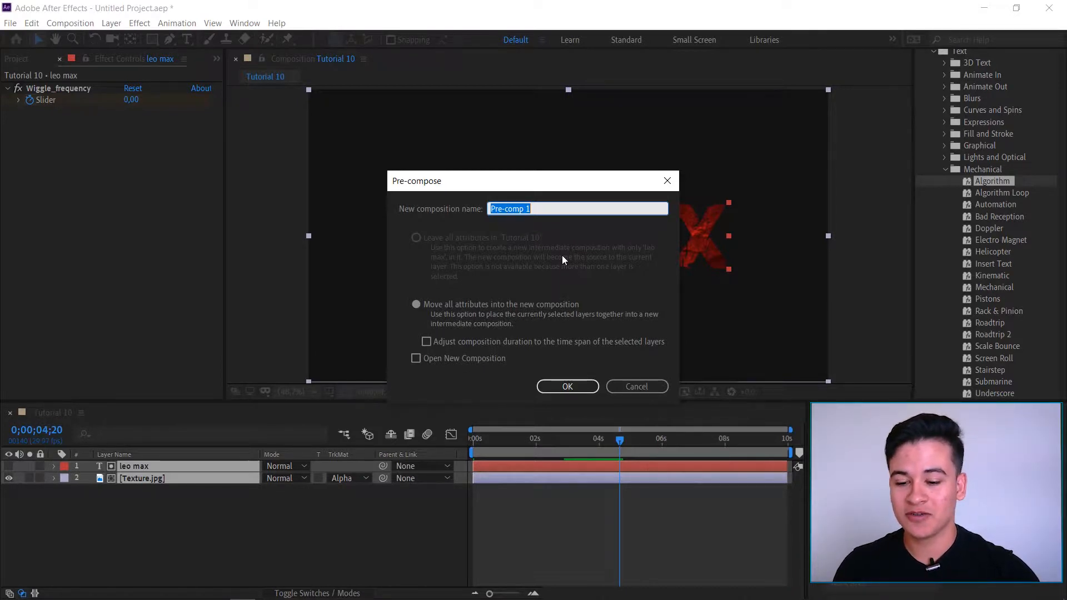
pyautogui.write('[]')
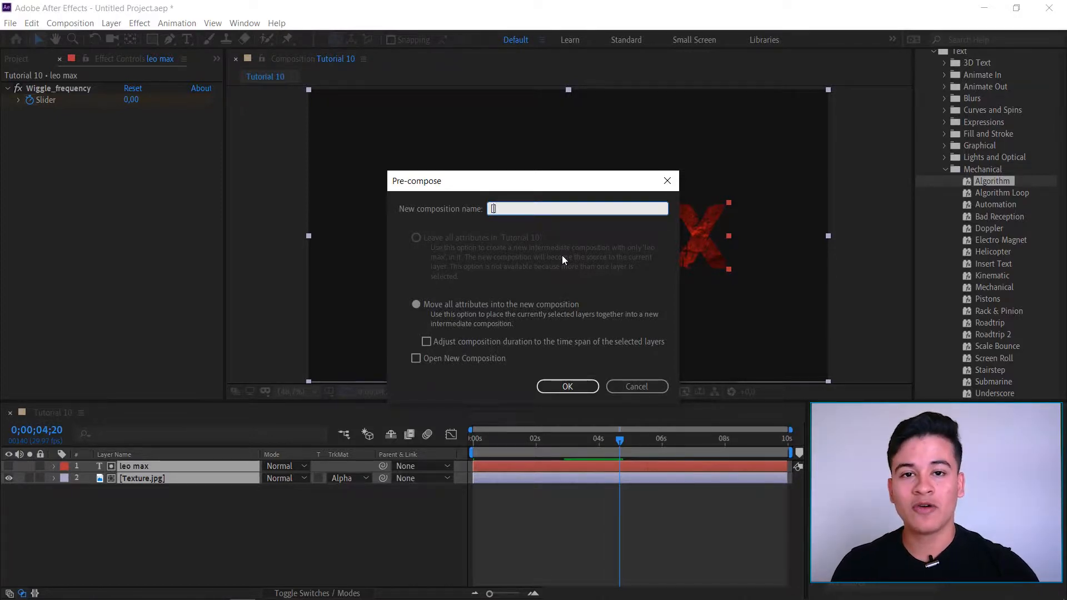
pyautogui.write('texto')
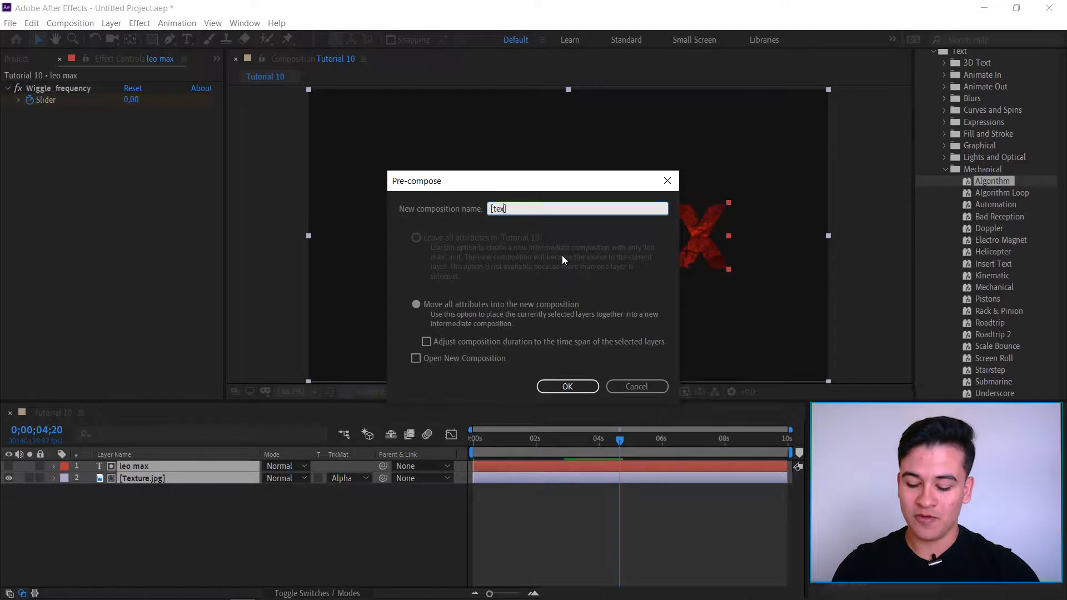
pyautogui.press('BackSpace')
pyautogui.press('BackSpace')
pyautogui.press('BackSpace')
pyautogui.press('BackSpace')
pyautogui.press('BackSpace')
pyautogui.write('TEXTO')
pyautogui.click(564, 385)
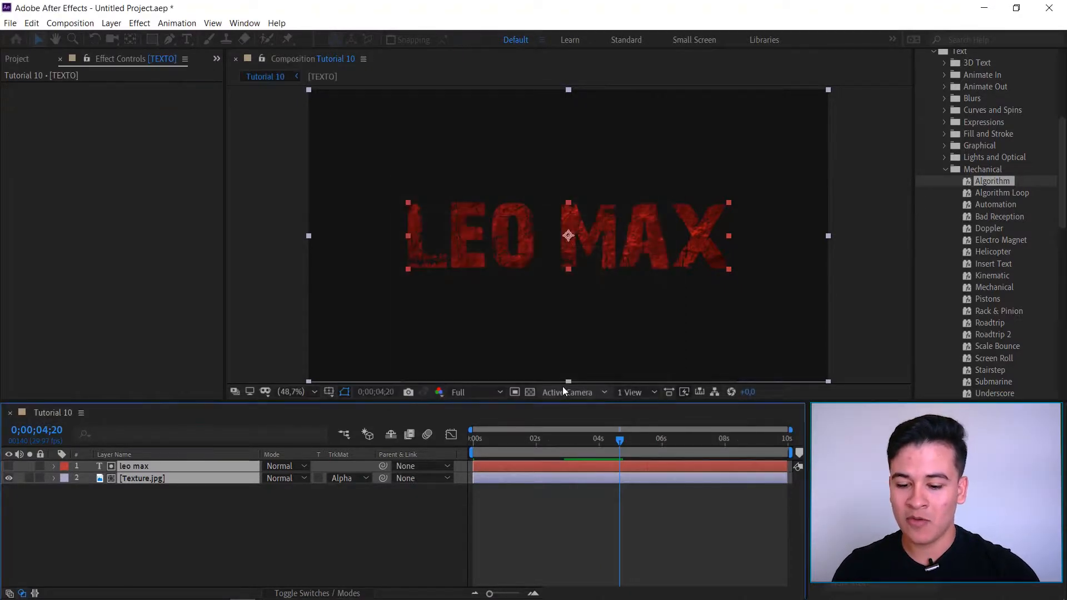
pyautogui.click(17, 58)
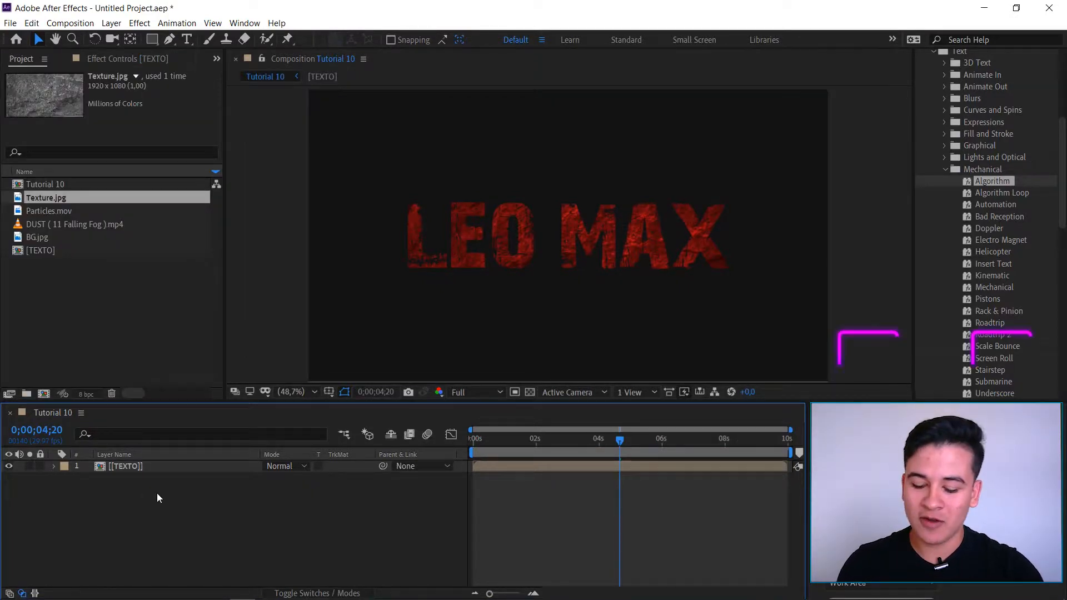
# Step: Create a black 1920 x 1080 px solid named Fractal Noise above the [TEXTO] layer
pyautogui.hotkey('ctrl', 'y')
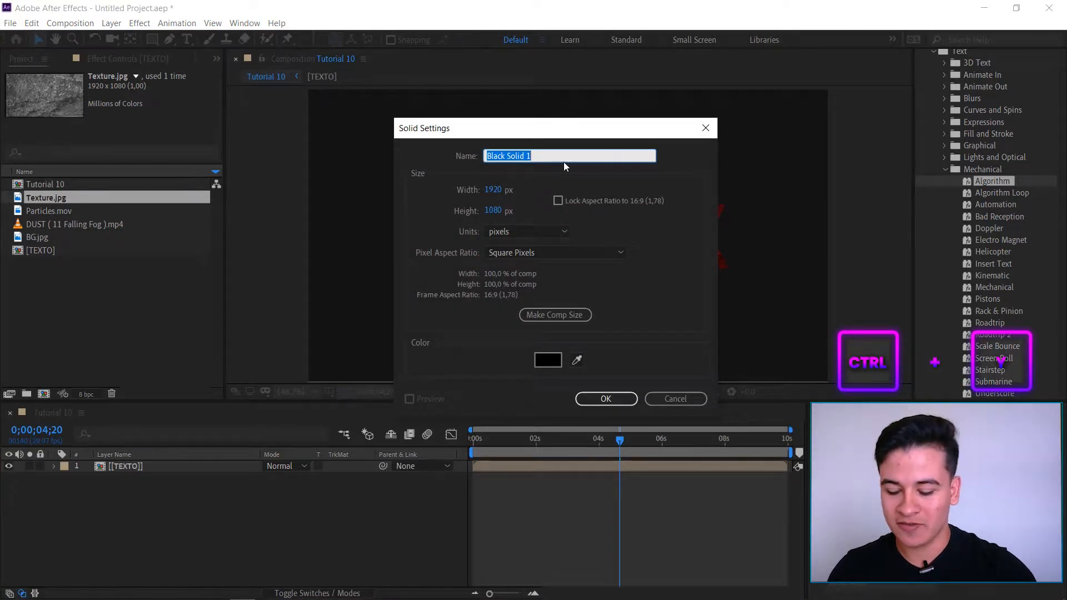
pyautogui.write('Frra')
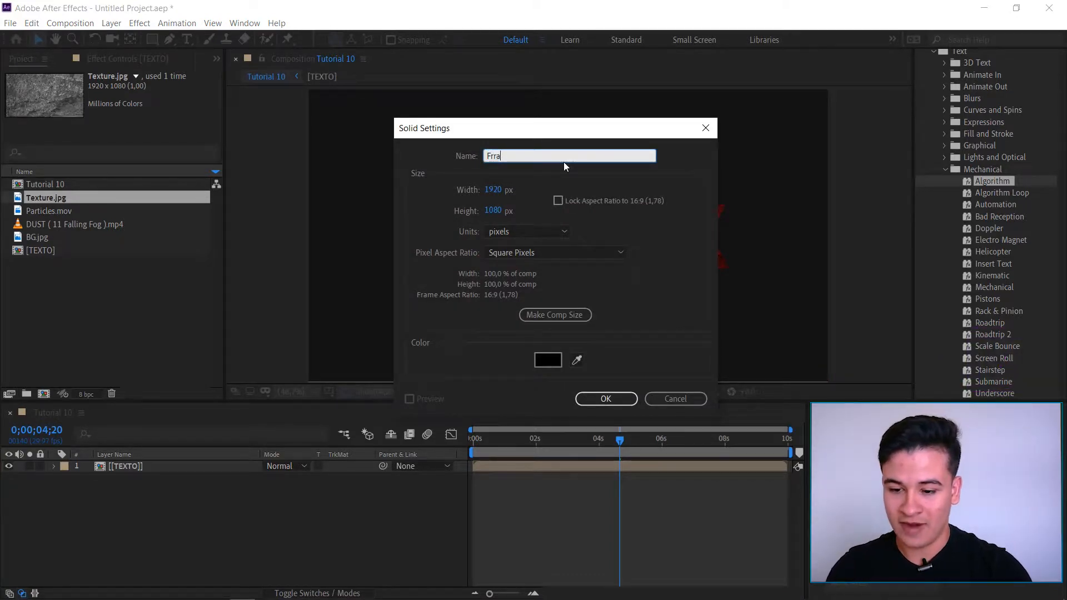
pyautogui.press('BackSpace')
pyautogui.press('BackSpace')
pyautogui.write('actal Noise')
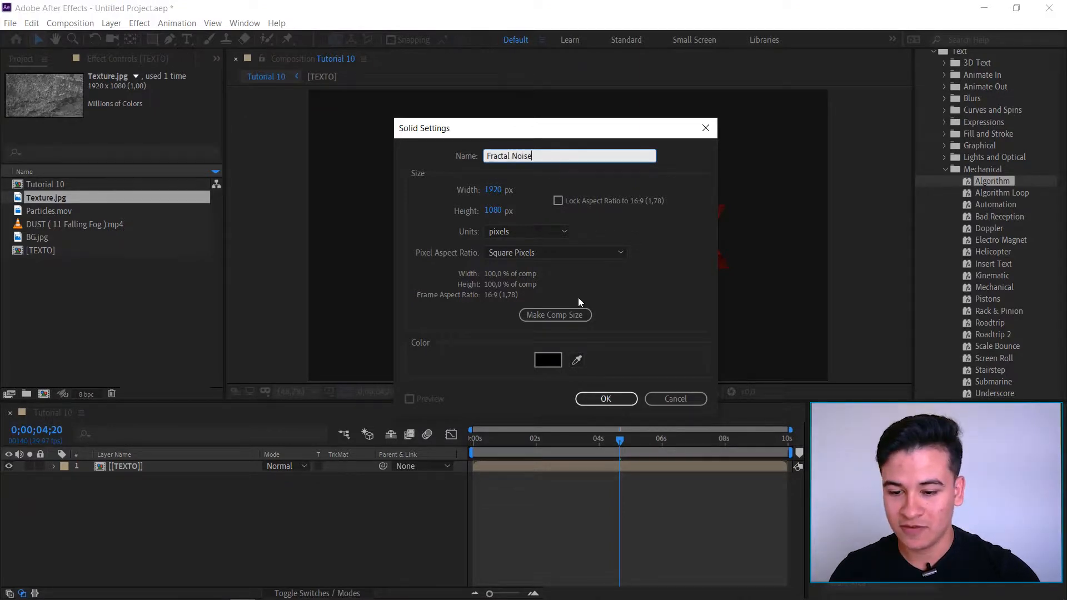
pyautogui.click(607, 399)
# Step: Find the Fractal Noise effect from Noise & Grain and apply it to the Fractal Noise solid
pyautogui.click(946, 140)
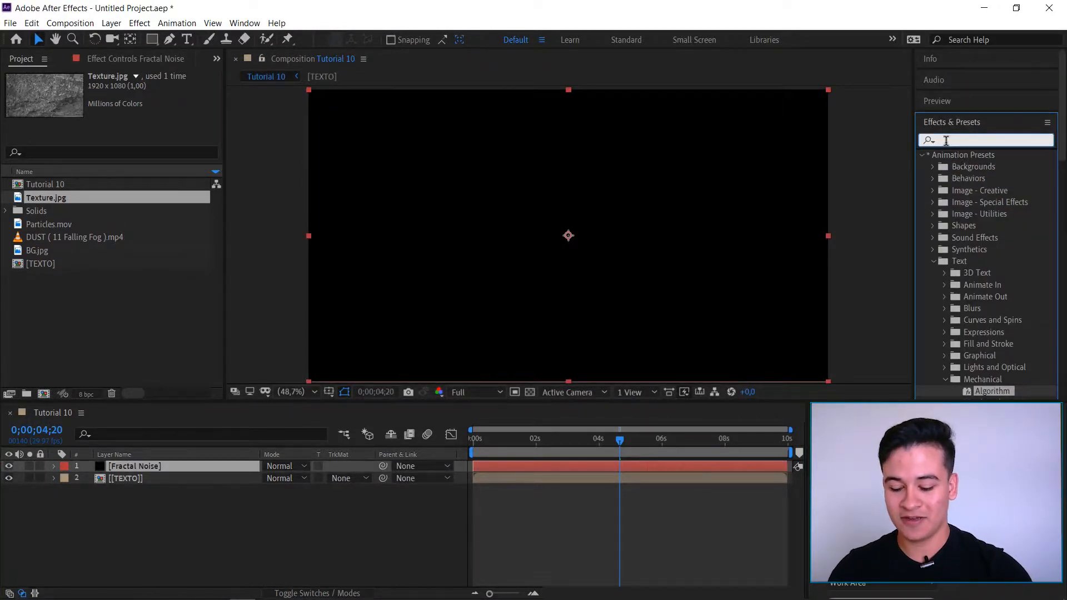
pyautogui.write('fractal')
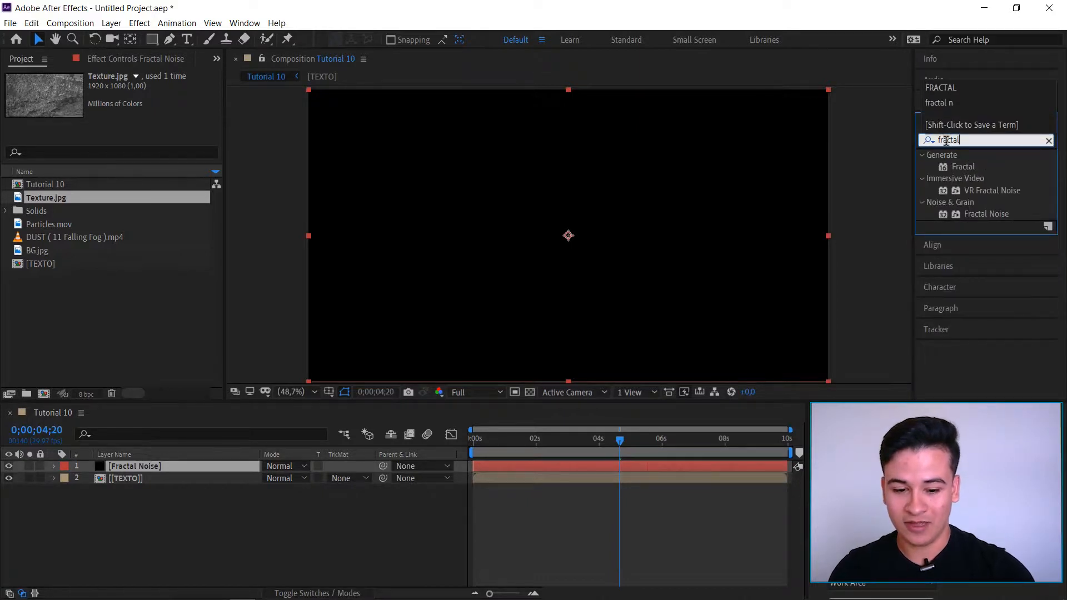
pyautogui.click(995, 192)
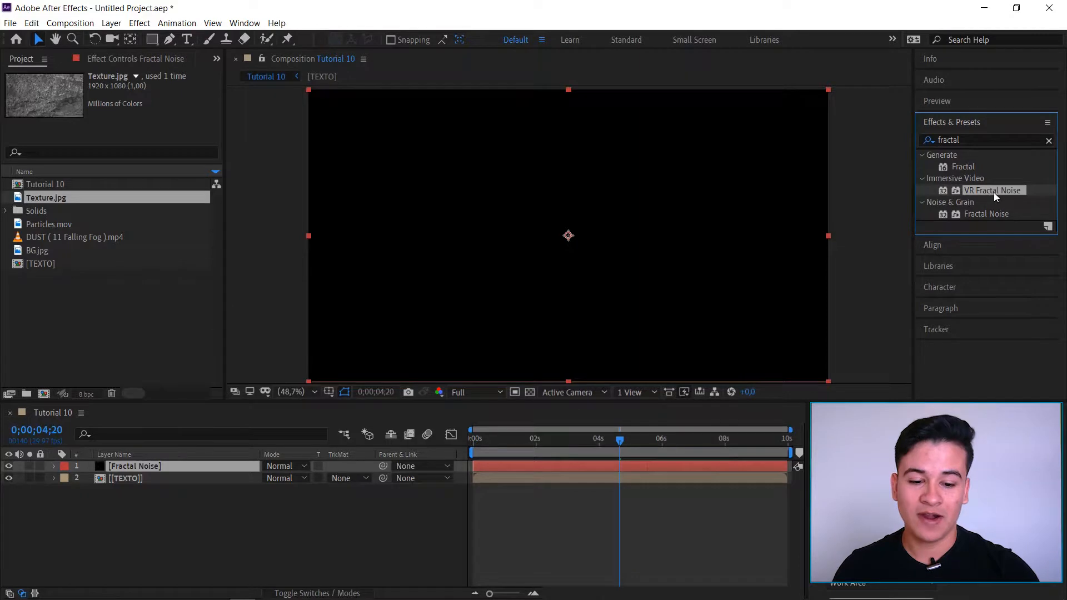
pyautogui.click(983, 214)
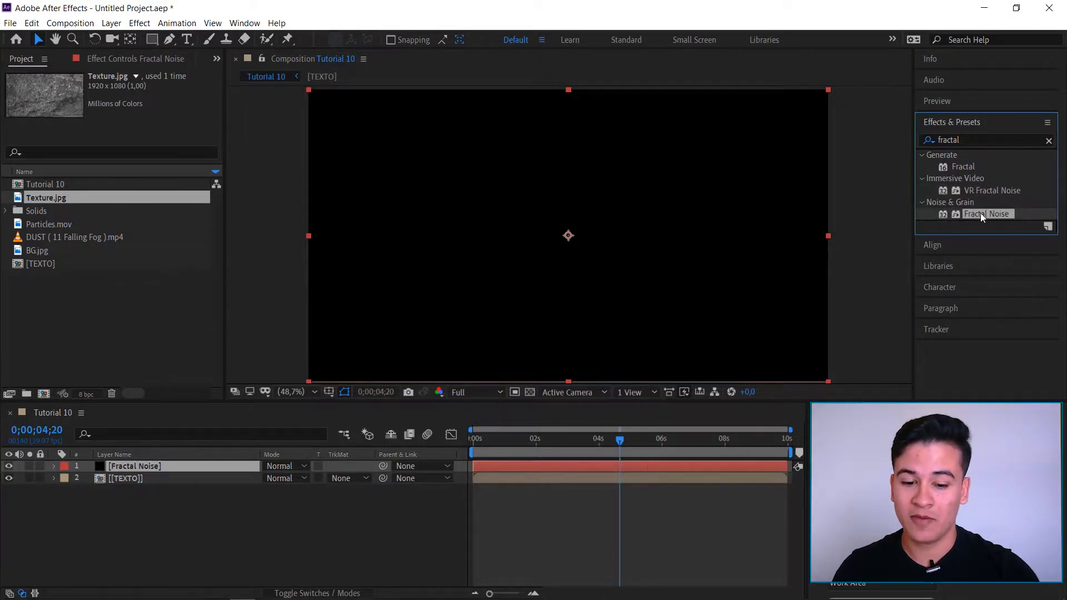
pyautogui.doubleClick(982, 214)
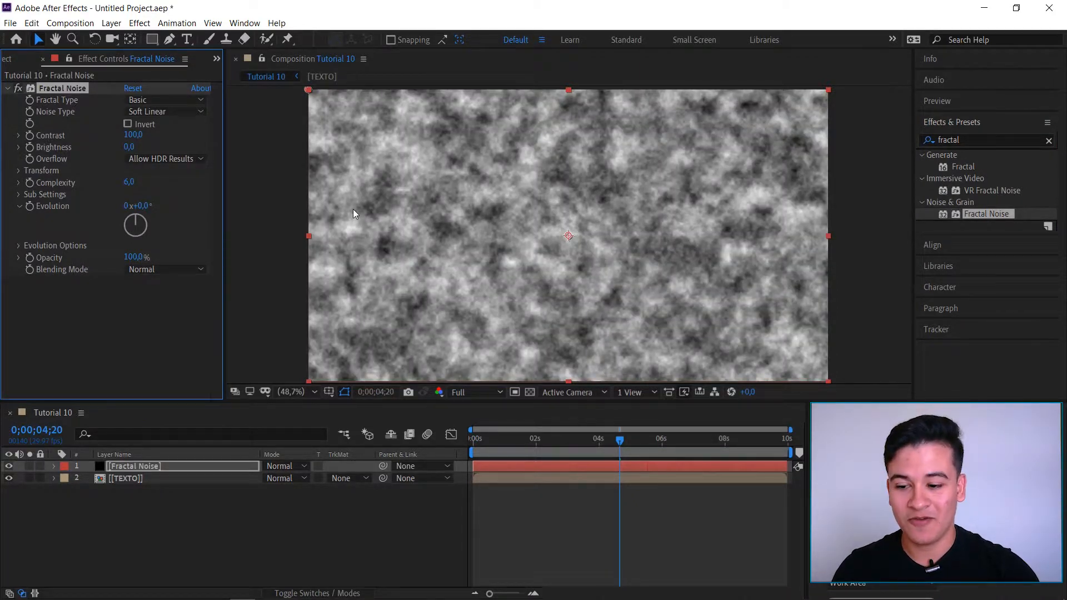
# Step: Set the Fractal Noise effect's Contrast to 300
pyautogui.moveTo(133, 135); pyautogui.dragTo(290, 146)
pyautogui.click(133, 134)
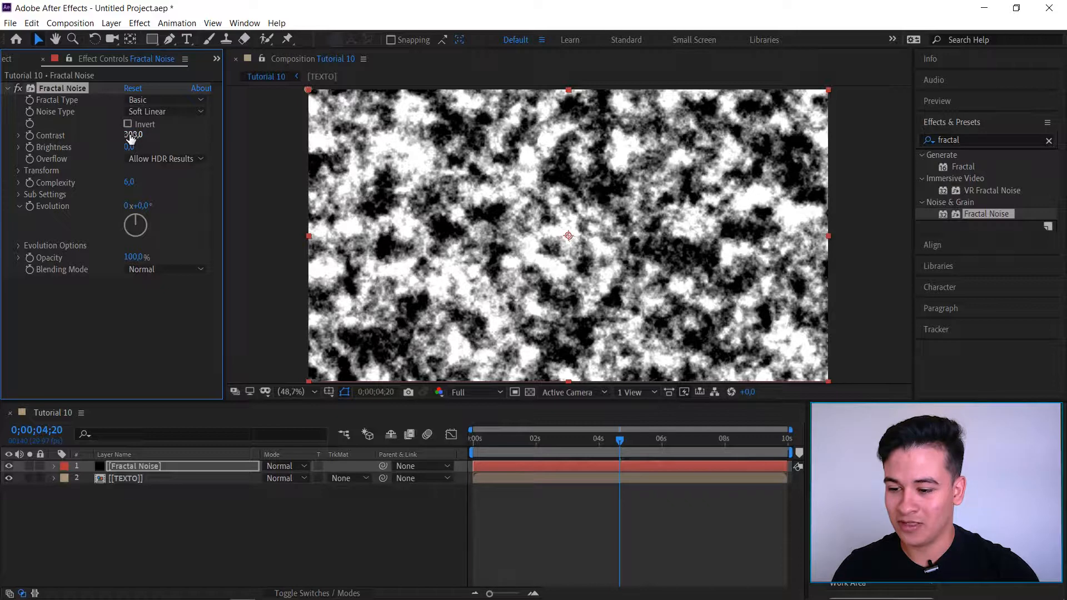
pyautogui.write('300')
pyautogui.press('Return')
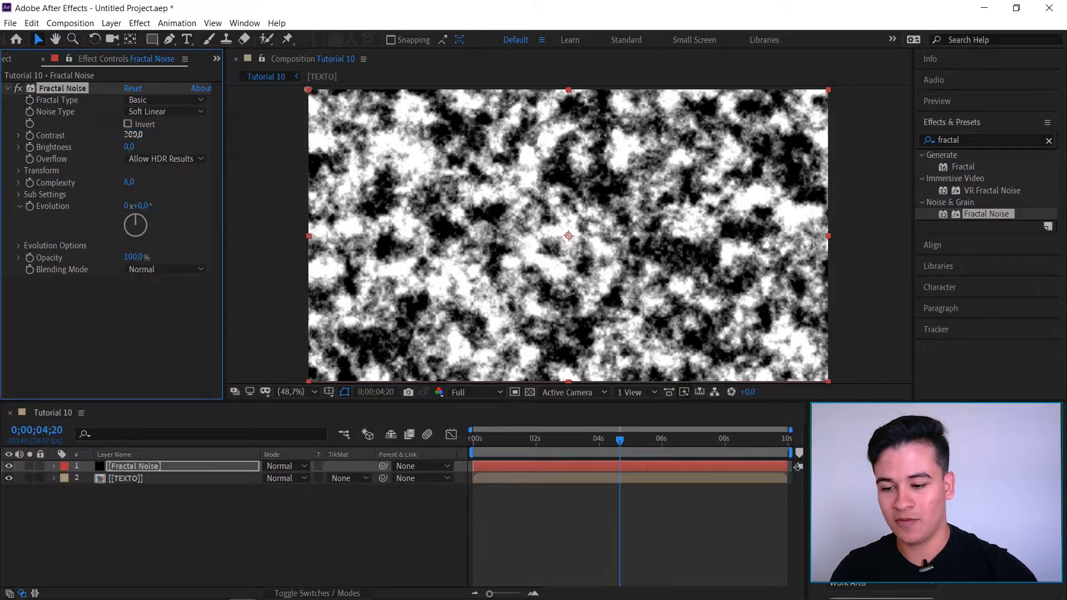
# Step: Set the Fractal Noise effect's Evolution to 120° and its Complexity to 6.5
pyautogui.moveTo(147, 206); pyautogui.dragTo(232, 214)
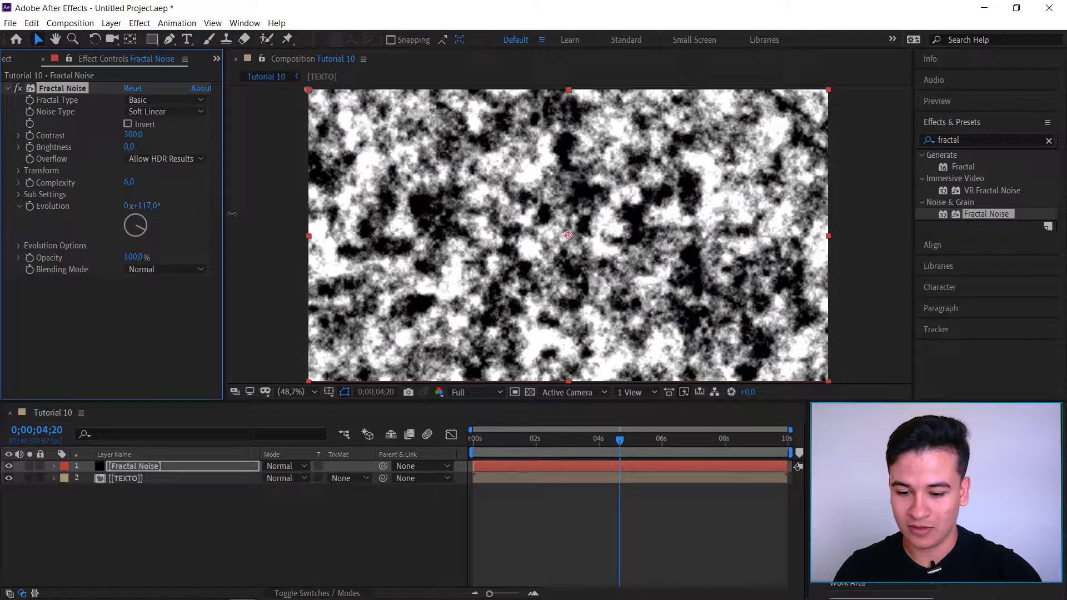
pyautogui.click(145, 206)
pyautogui.write('120')
pyautogui.press('Return')
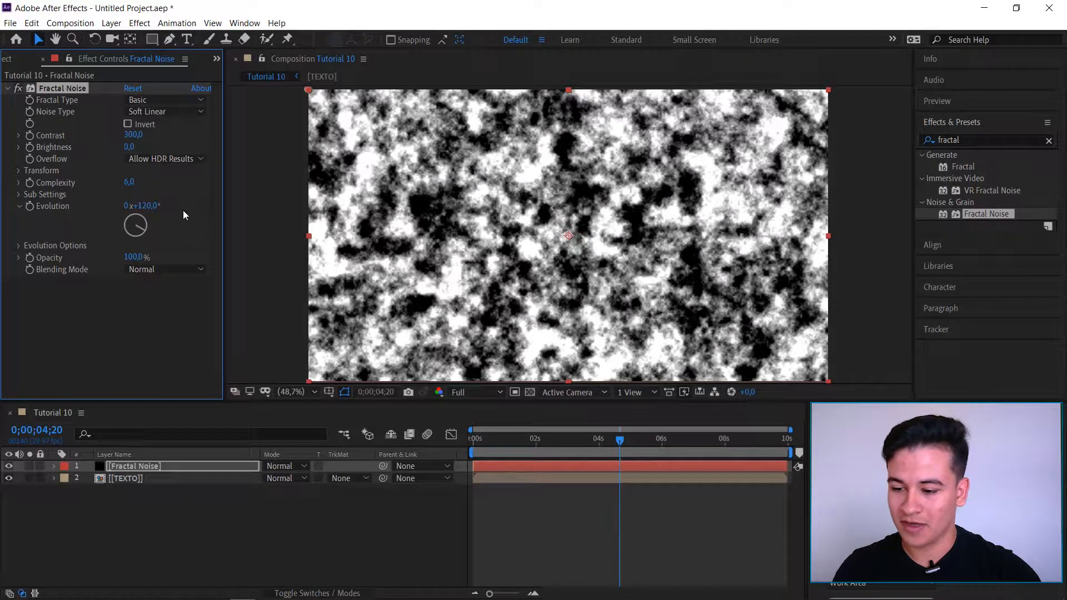
pyautogui.moveTo(132, 188); pyautogui.dragTo(168, 188)
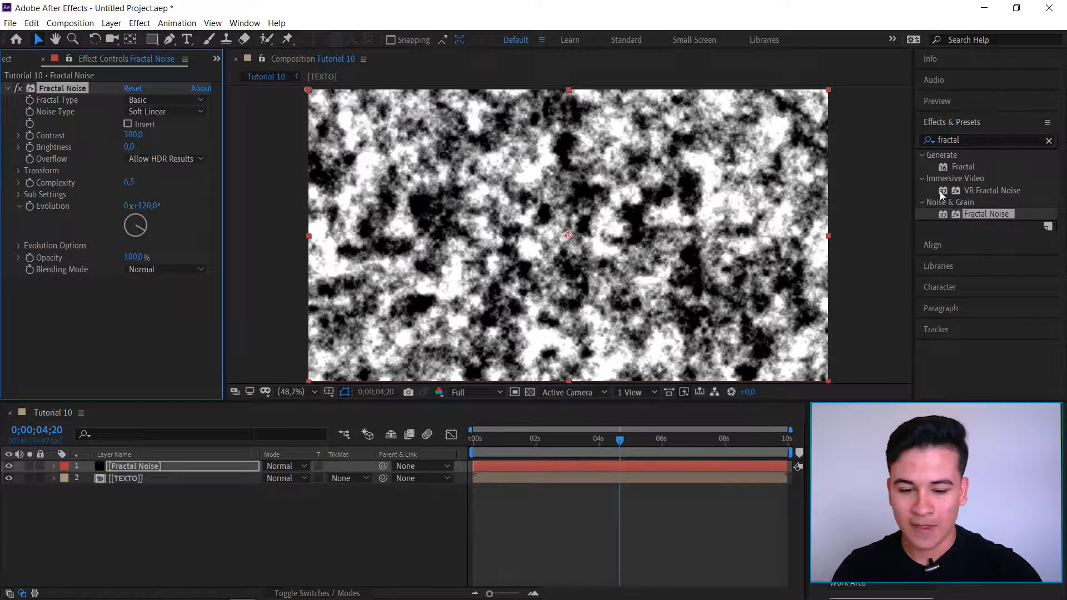
# Step: Apply the Sharpen effect to the Fractal Noise layer with a Sharpen Amount of 20 and inspect the noise up close
pyautogui.click(976, 141)
pyautogui.write('shar')
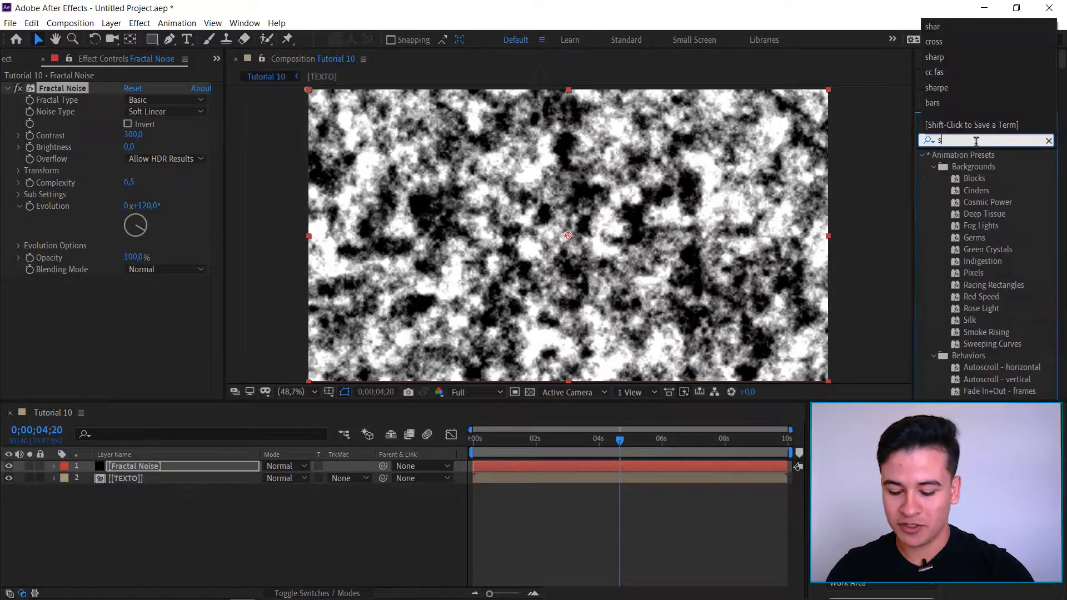
pyautogui.moveTo(977, 166); pyautogui.dragTo(169, 466)
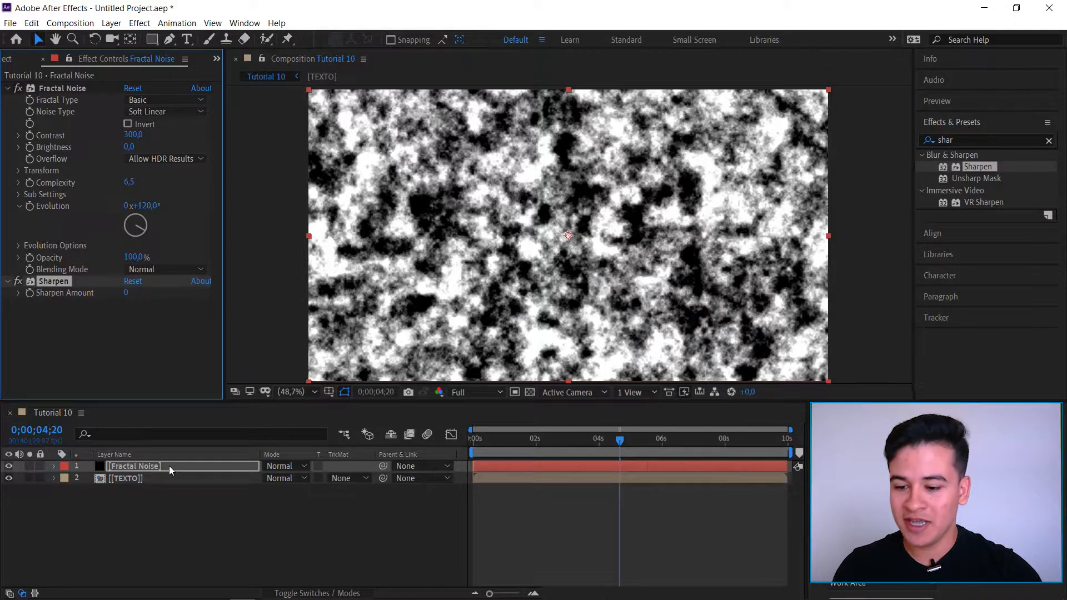
pyautogui.moveTo(125, 293)
pyautogui.mouseDown()
pyautogui.moveTo(151, 295)
pyautogui.moveTo(141, 296)
pyautogui.mouseUp()
pyautogui.click(131, 295)
pyautogui.write('20')
pyautogui.press('Return')
pyautogui.press('/')
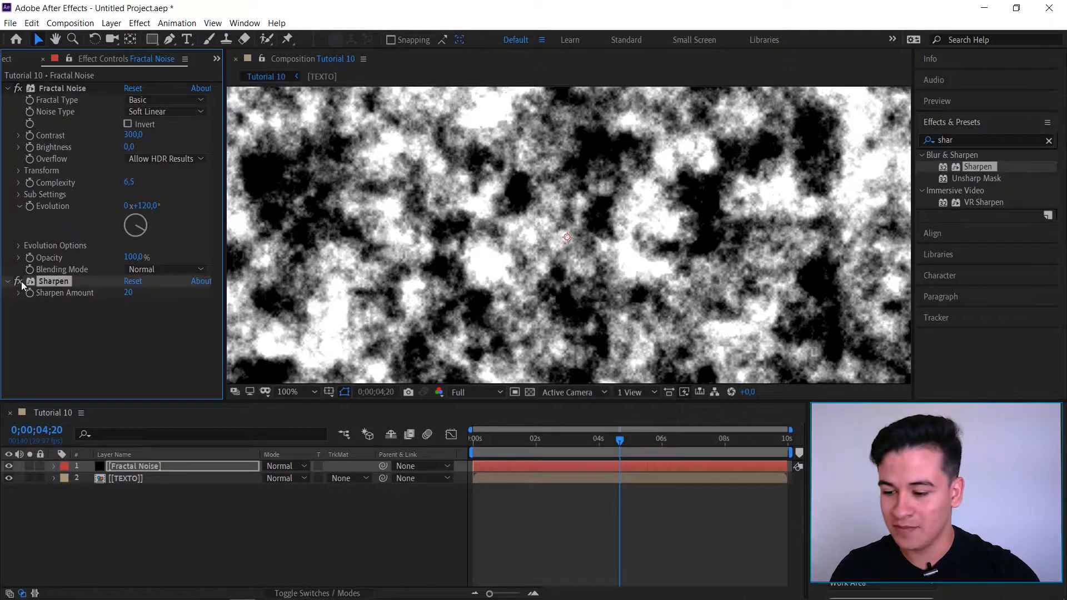
pyautogui.scroll(-4, 556, 285)
pyautogui.scroll(2, 540, 278)
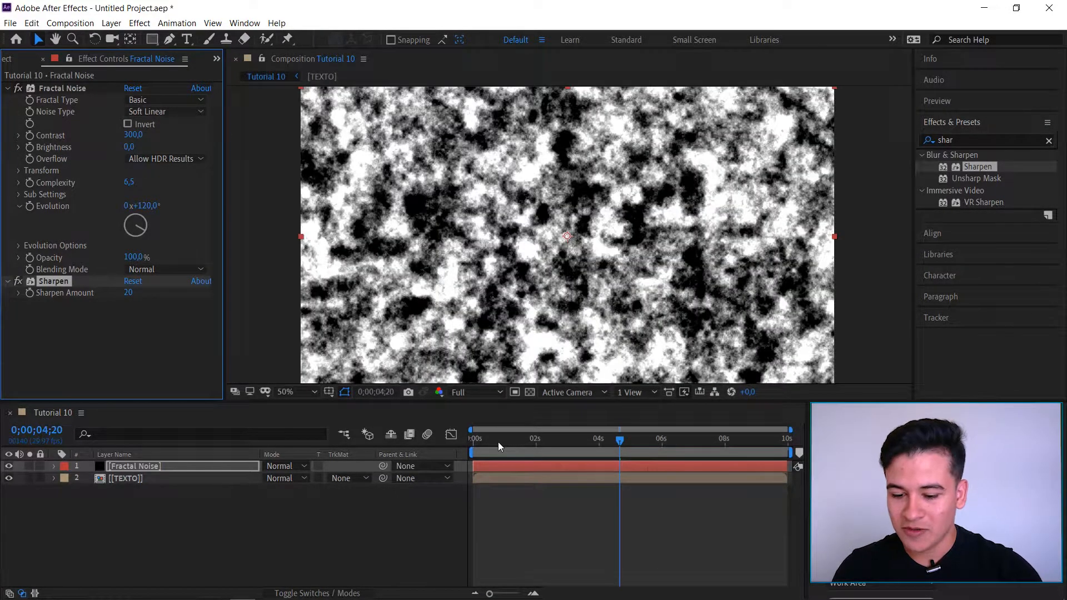
# Step: Start keyframing the Fractal Noise effect's Brightness at 0;00;00;00 with a value of -200
pyautogui.moveTo(501, 442); pyautogui.dragTo(409, 437)
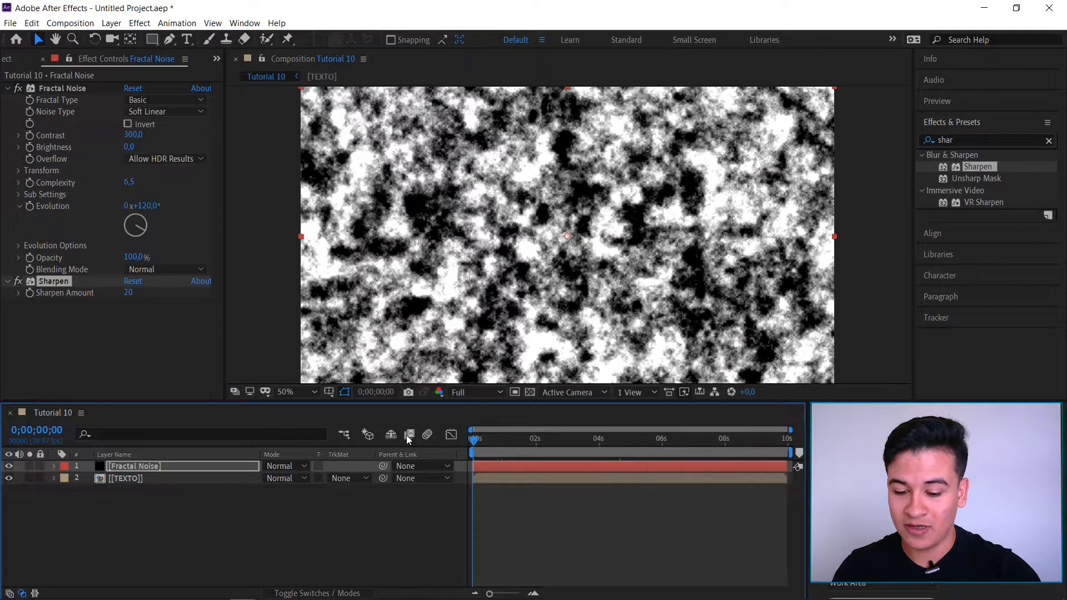
pyautogui.click(29, 147)
pyautogui.moveTo(132, 147)
pyautogui.mouseDown()
pyautogui.moveTo(3, 154)
pyautogui.moveTo(124, 149)
pyautogui.mouseUp()
pyautogui.click(134, 148)
pyautogui.write('-200')
pyautogui.press('Return')
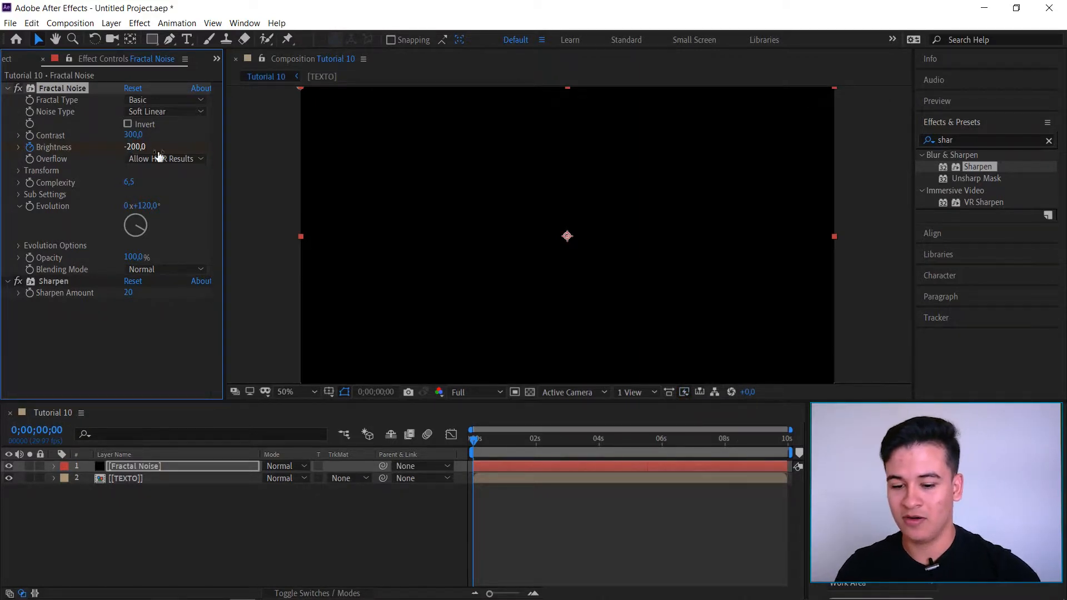
# Step: At 0;00;04;29, raise the Fractal Noise Brightness until the frame is fully white, and scrub through the transition
pyautogui.moveTo(610, 440); pyautogui.dragTo(630, 440)
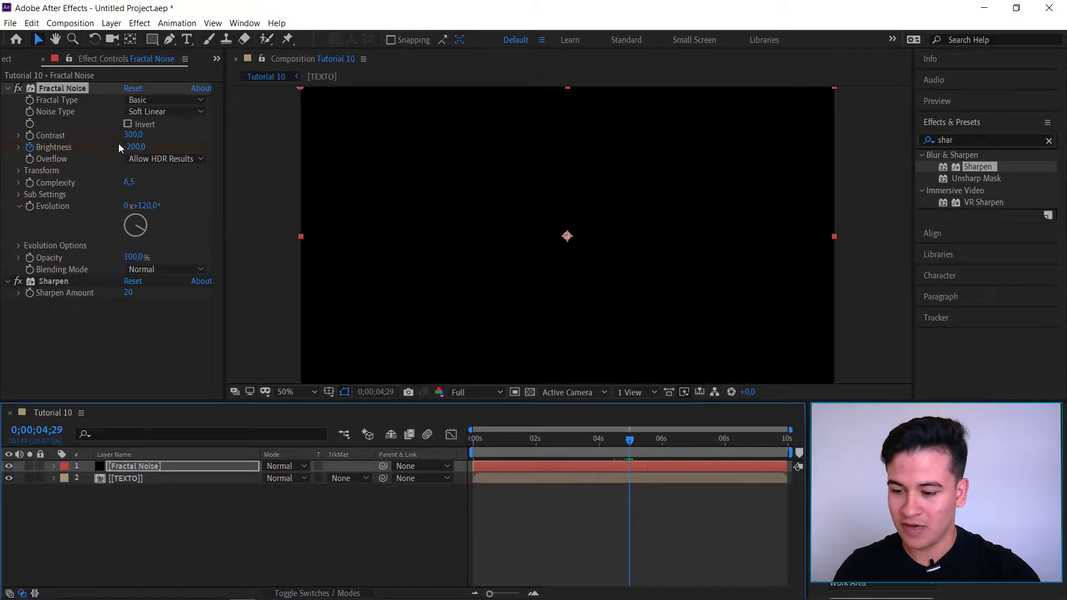
pyautogui.moveTo(135, 146); pyautogui.dragTo(357, 145)
pyautogui.moveTo(364, 146)
pyautogui.mouseDown()
pyautogui.moveTo(391, 145)
pyautogui.moveTo(384, 150)
pyautogui.mouseUp()
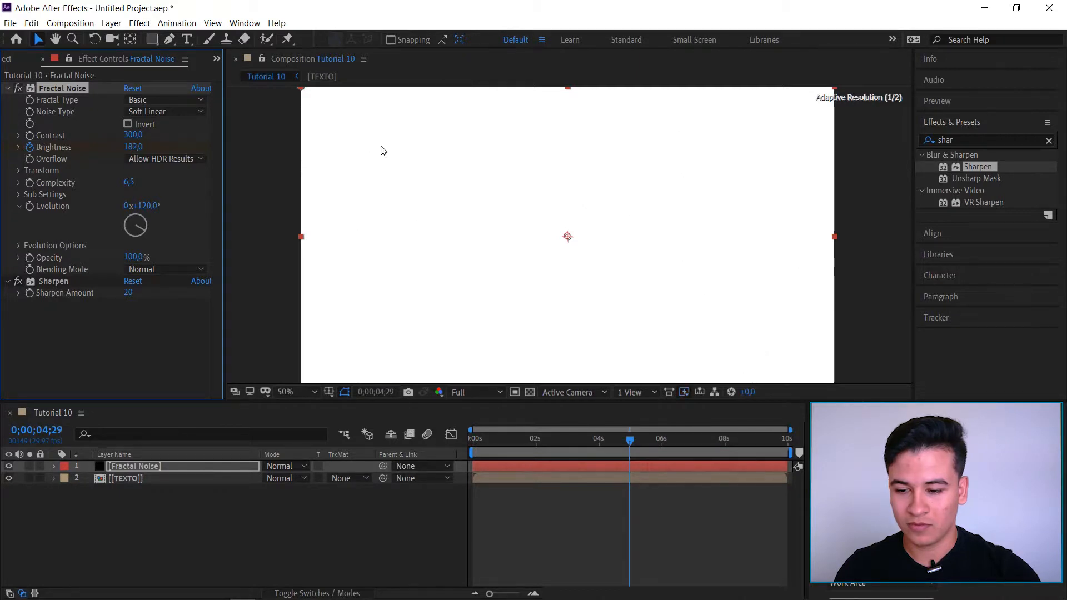
pyautogui.click(135, 147)
pyautogui.press('Return')
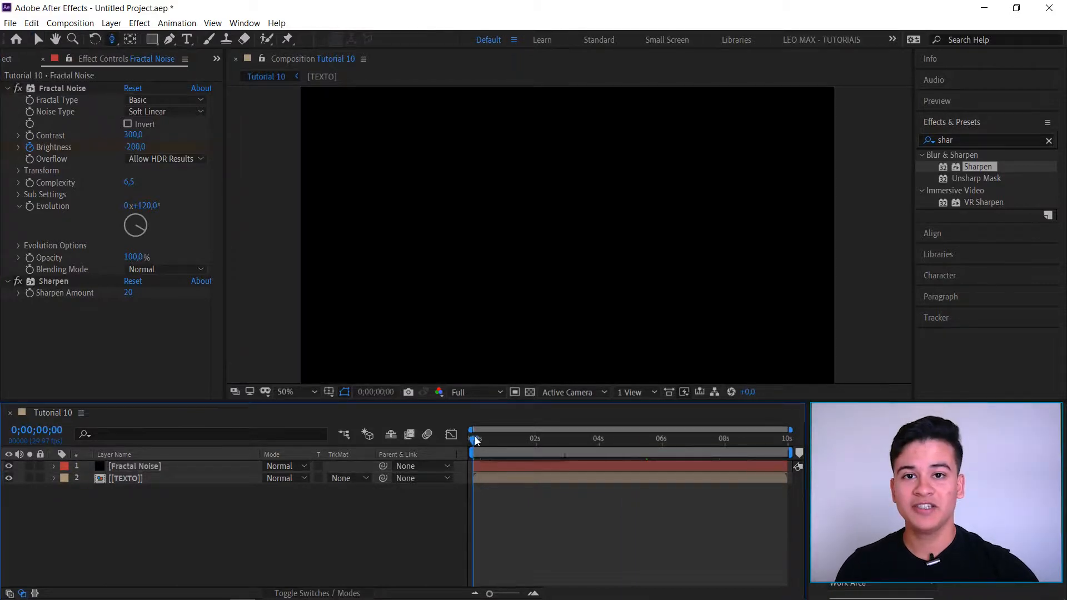
pyautogui.moveTo(492, 439); pyautogui.dragTo(466, 445)
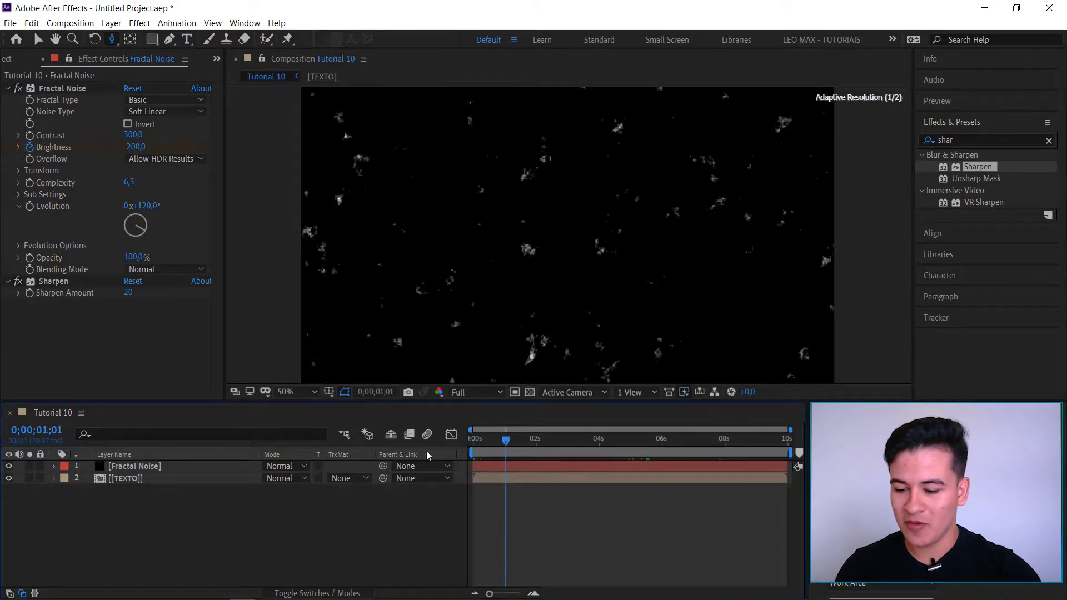
# Step: Set the [TEXTO] layer's track matte to Luma, based on the Fractal Noise layer, and preview the text reveal
pyautogui.click(144, 477)
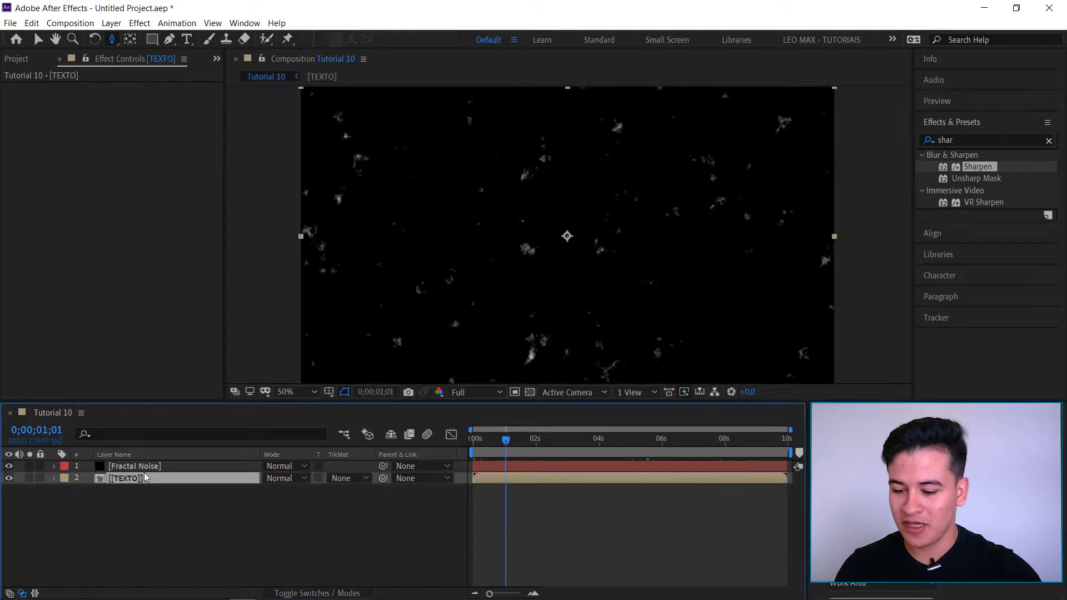
pyautogui.click(349, 478)
pyautogui.click(402, 536)
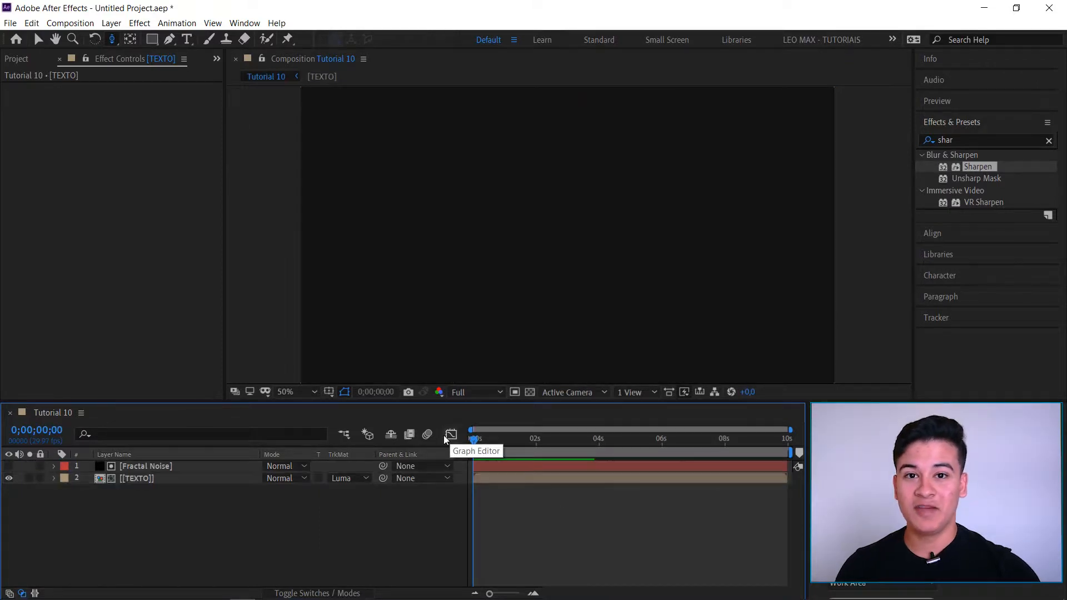
pyautogui.press('space')
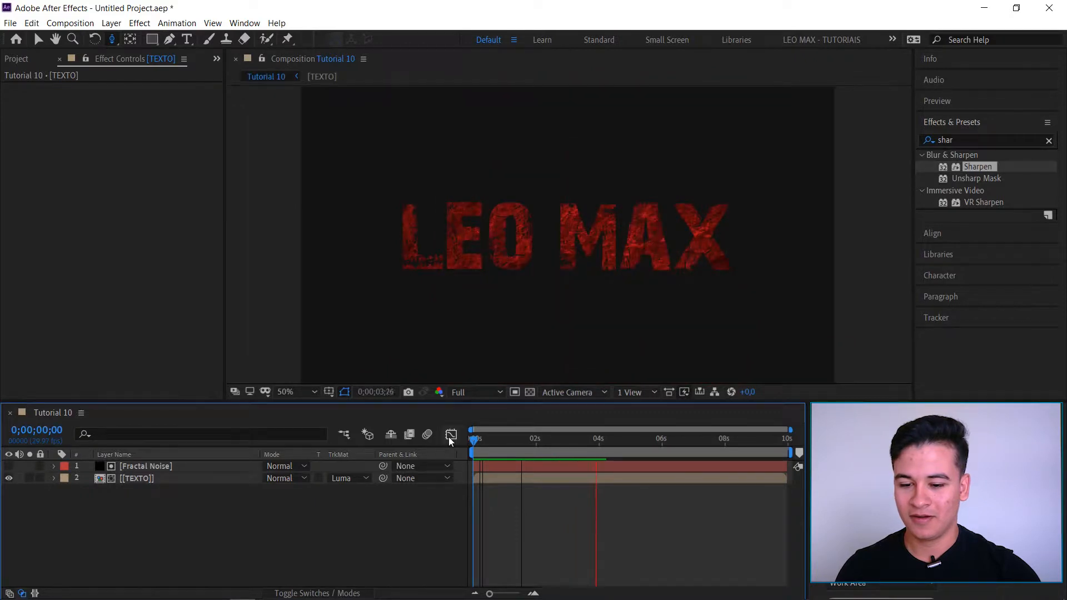
pyautogui.press('space')
# Step: Pre-compose the Fractal Noise and [TEXTO] layers into a new composition named [TEXTO][TRANSIÇÃO TEXTO], moving all attributes
pyautogui.moveTo(159, 523); pyautogui.dragTo(174, 448)
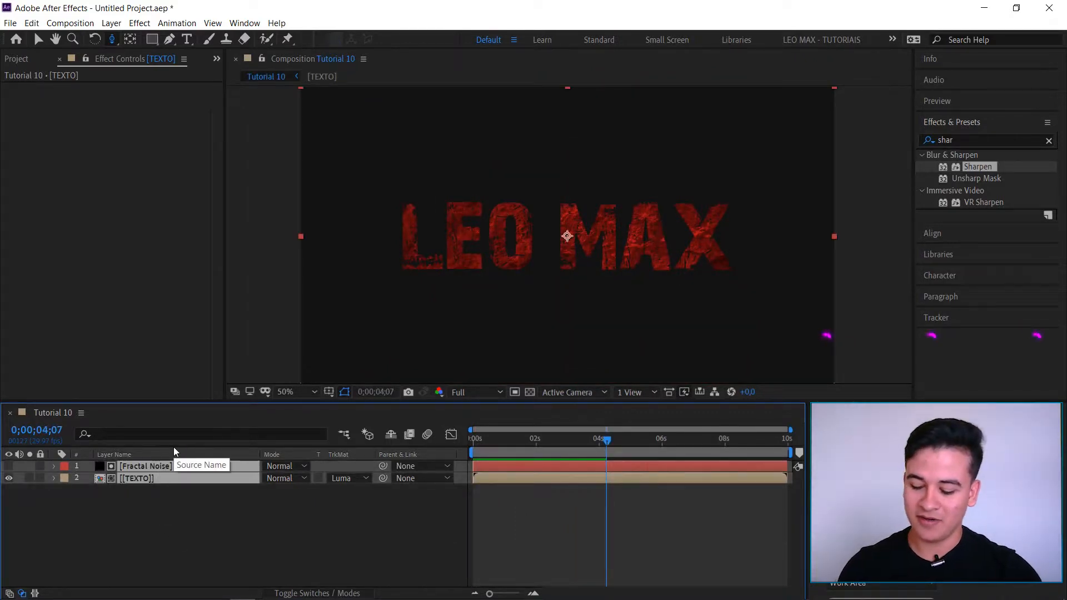
pyautogui.hotkey('ctrl', 'shift', 'c')
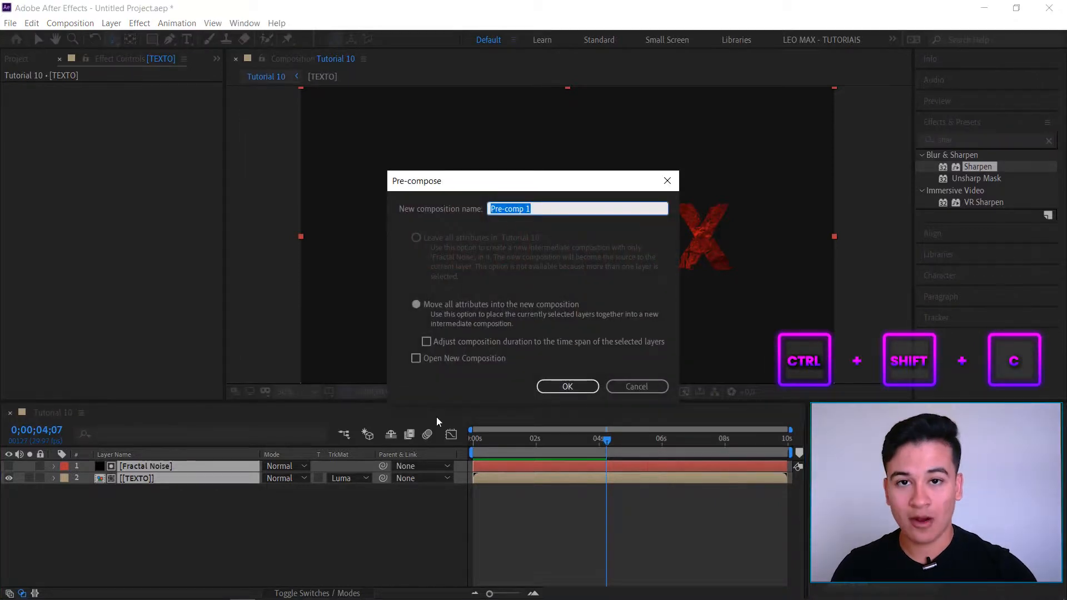
pyautogui.press('BackSpace')
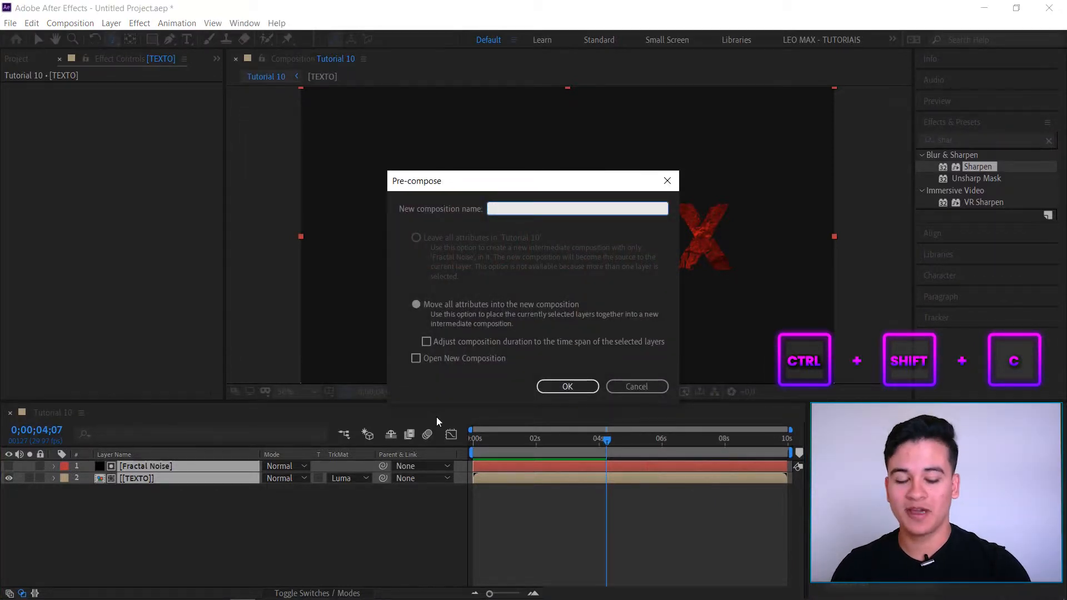
pyautogui.write('[TEX')
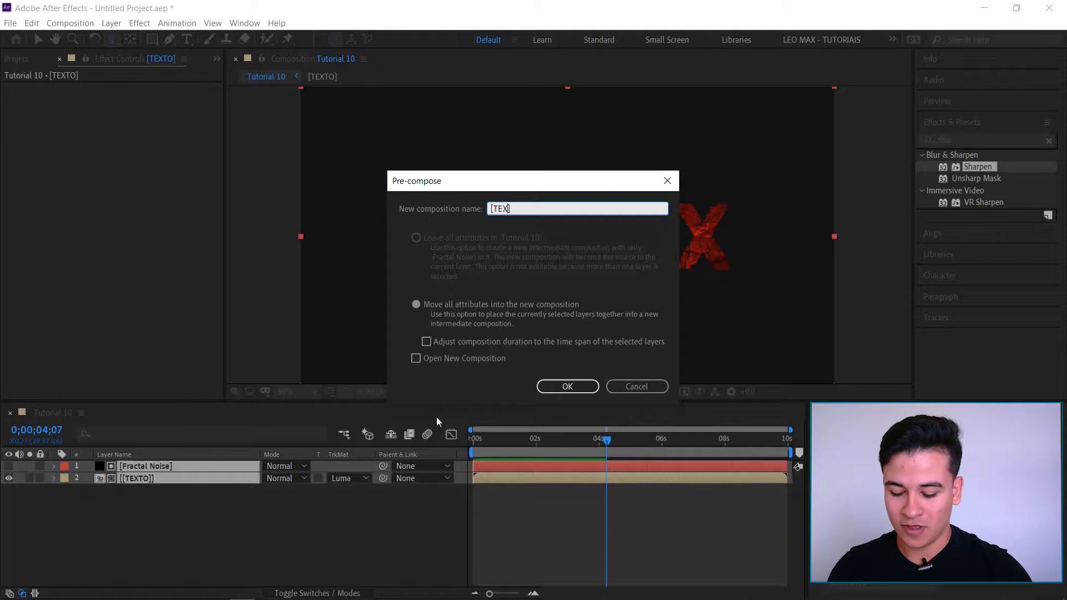
pyautogui.write('TO][]')
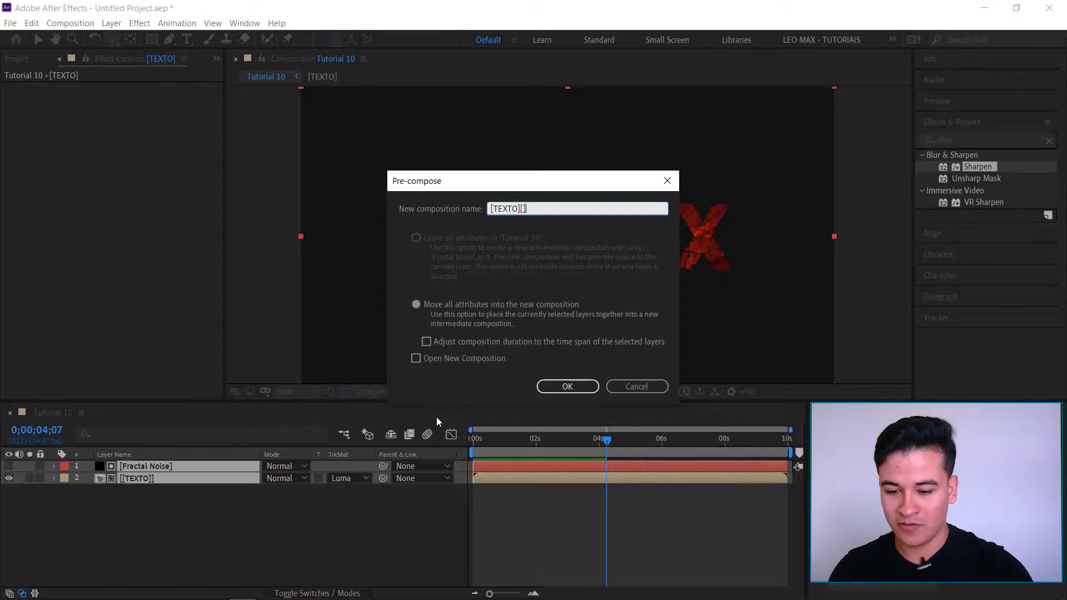
pyautogui.write('TRANSIÇÃO')
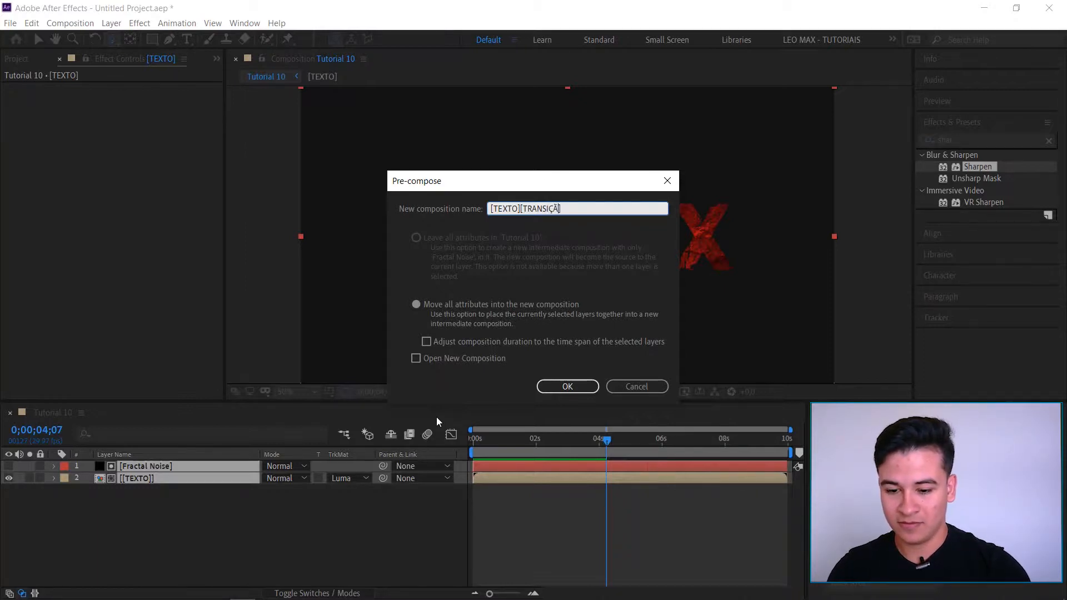
pyautogui.write(' TEXTO')
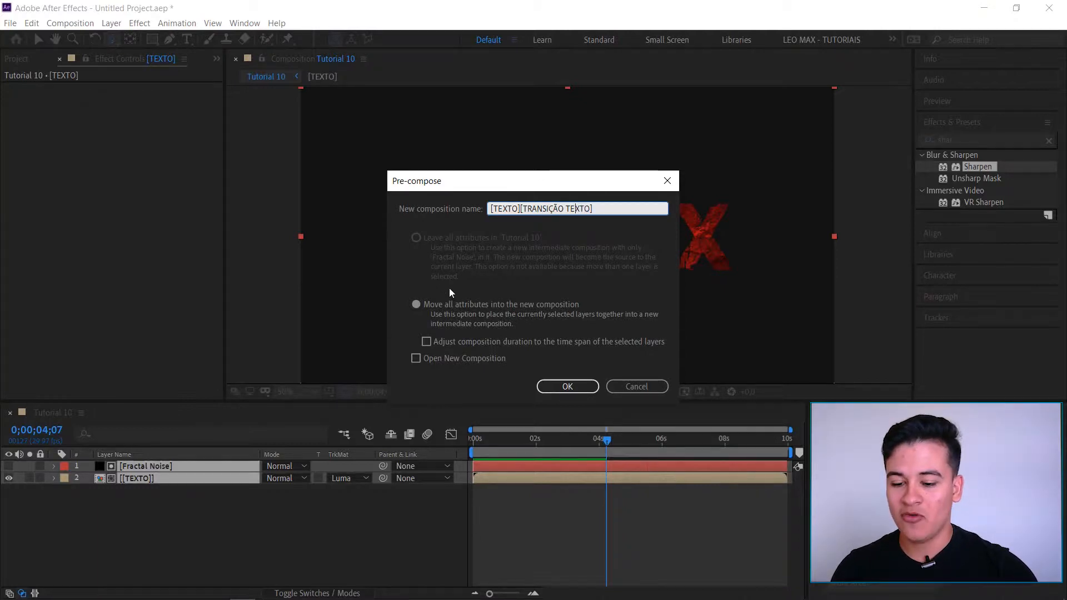
pyautogui.click(567, 385)
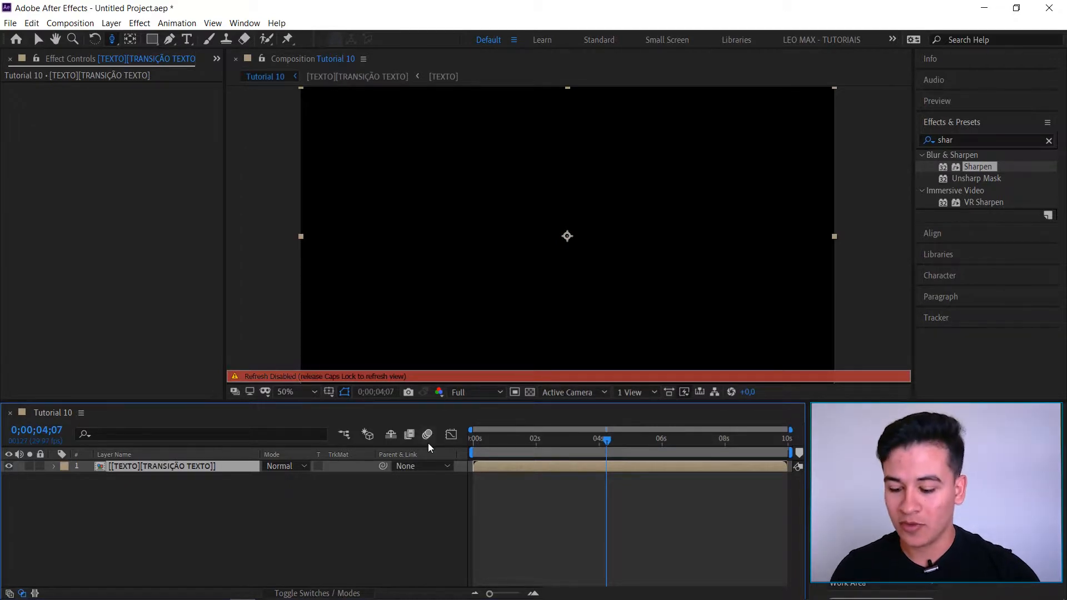
pyautogui.press('capslock')
# Step: Add BG.jpg from the project beneath the [TEXTO][TRANSIÇÃO TEXTO] layer as the background and view the frame at 5 seconds
pyautogui.click(219, 103)
pyautogui.click(217, 59)
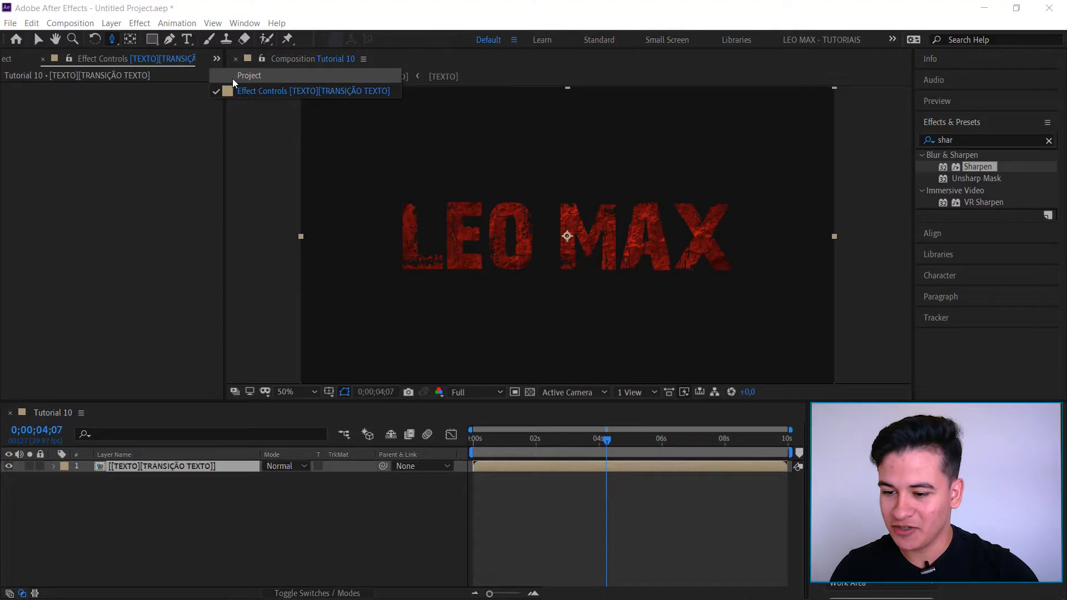
pyautogui.click(223, 78)
pyautogui.moveTo(37, 250); pyautogui.dragTo(78, 479)
pyautogui.moveTo(607, 441); pyautogui.dragTo(631, 452)
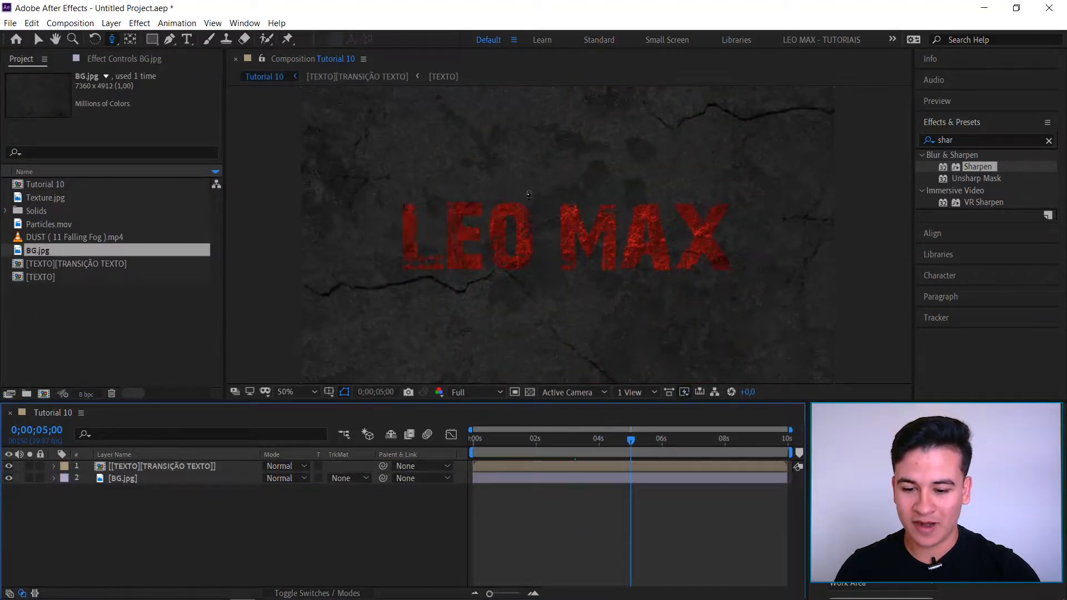
# Step: Scale the BG.jpg layer down to 82%
pyautogui.click(128, 481)
pyautogui.press('s')
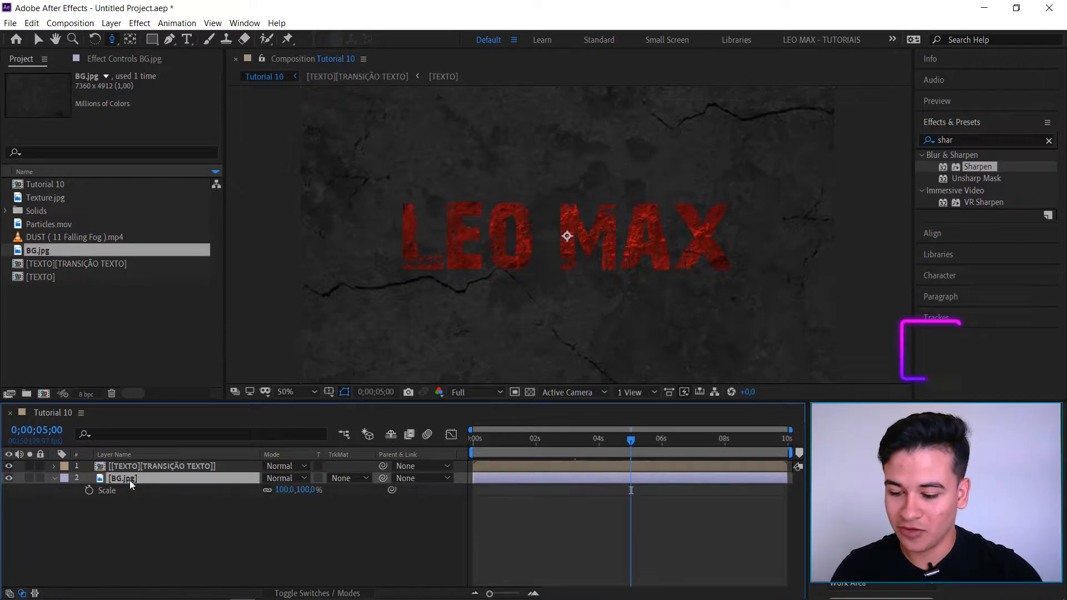
pyautogui.moveTo(283, 490); pyautogui.dragTo(272, 490)
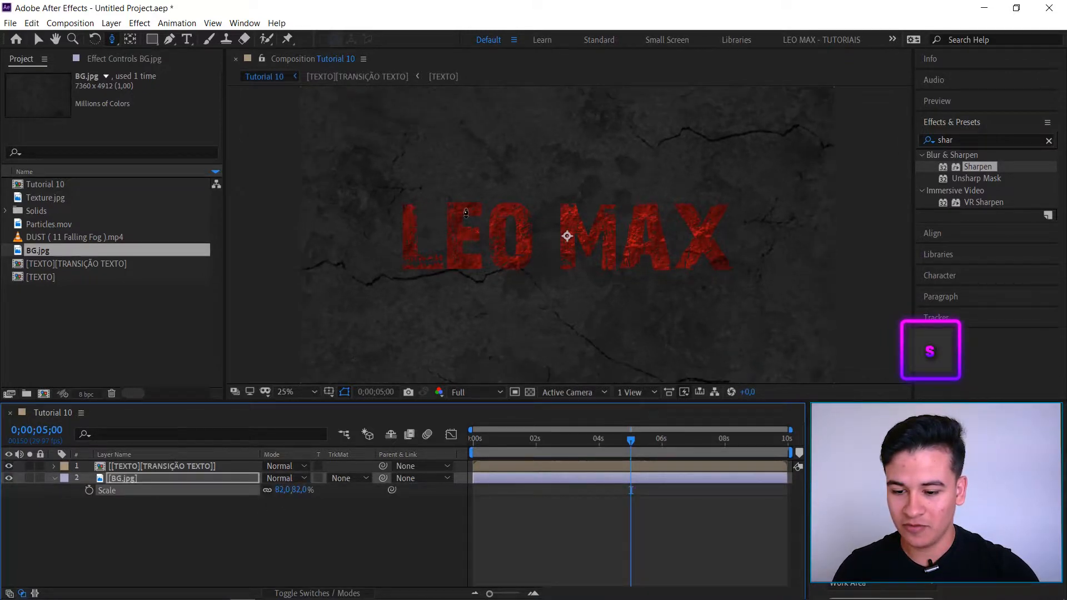
# Step: Scale the BG.jpg layer down to 28% so it fits the composition frame, and collapse its scale property
pyautogui.scroll(-3, 467, 214)
pyautogui.press('v')
pyautogui.moveTo(289, 491); pyautogui.dragTo(250, 498)
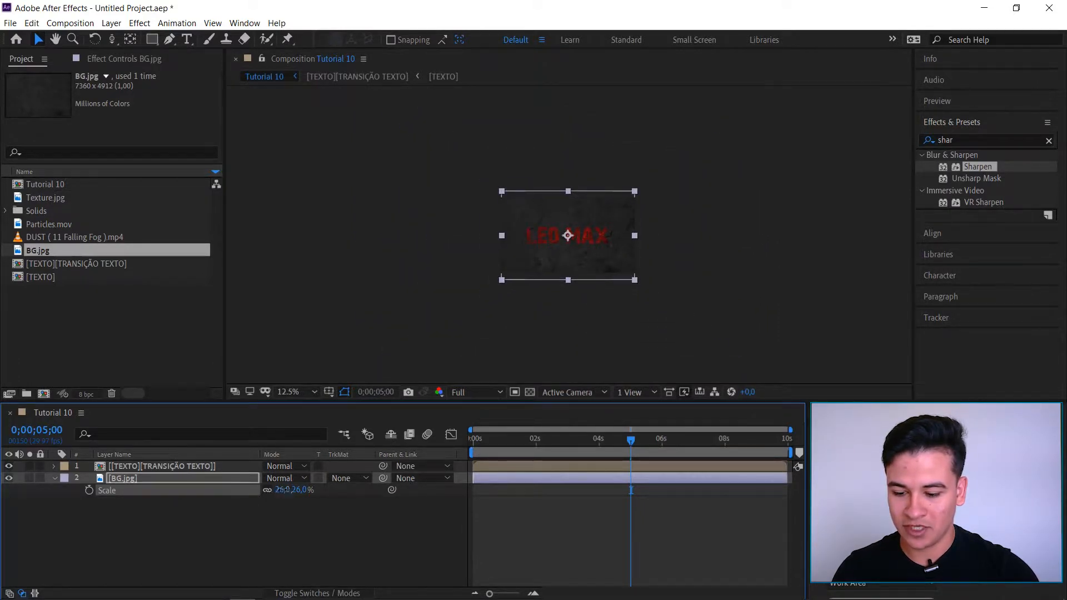
pyautogui.click(282, 490)
pyautogui.write('2')
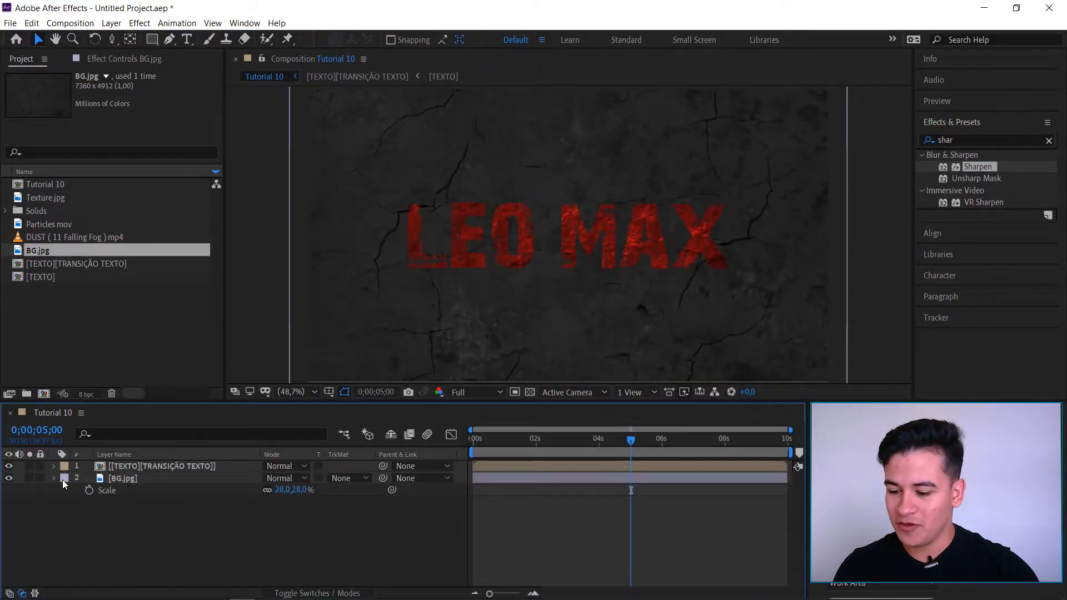
pyautogui.click(55, 478)
# Step: Apply the Sharpen effect to the BG.jpg layer with a Sharpen Amount of 25
pyautogui.click(116, 480)
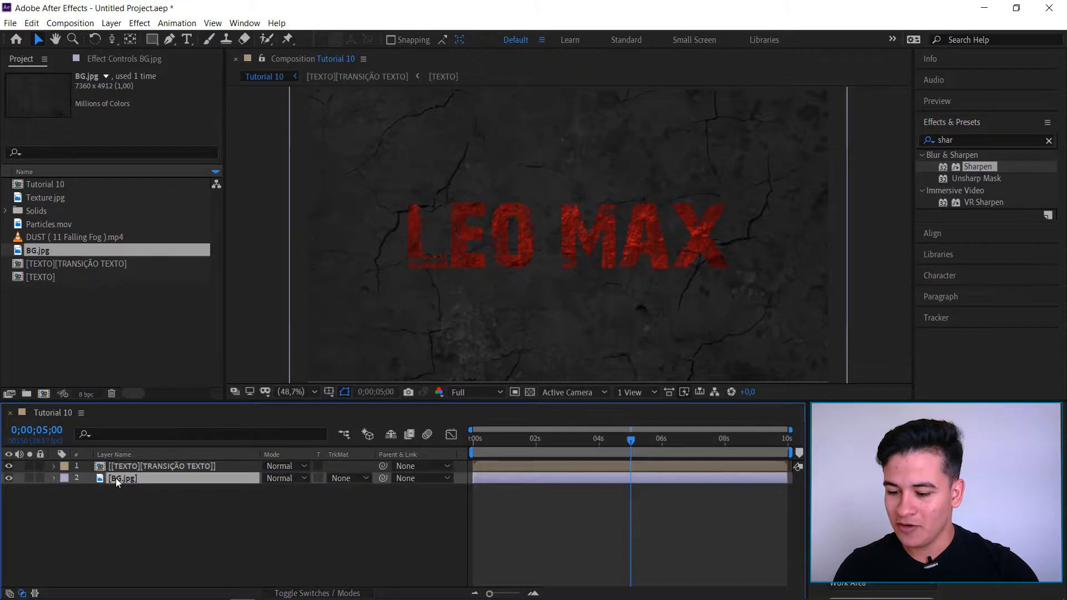
pyautogui.moveTo(969, 170); pyautogui.dragTo(124, 479)
pyautogui.click(127, 100)
pyautogui.write('25')
pyautogui.press('Return')
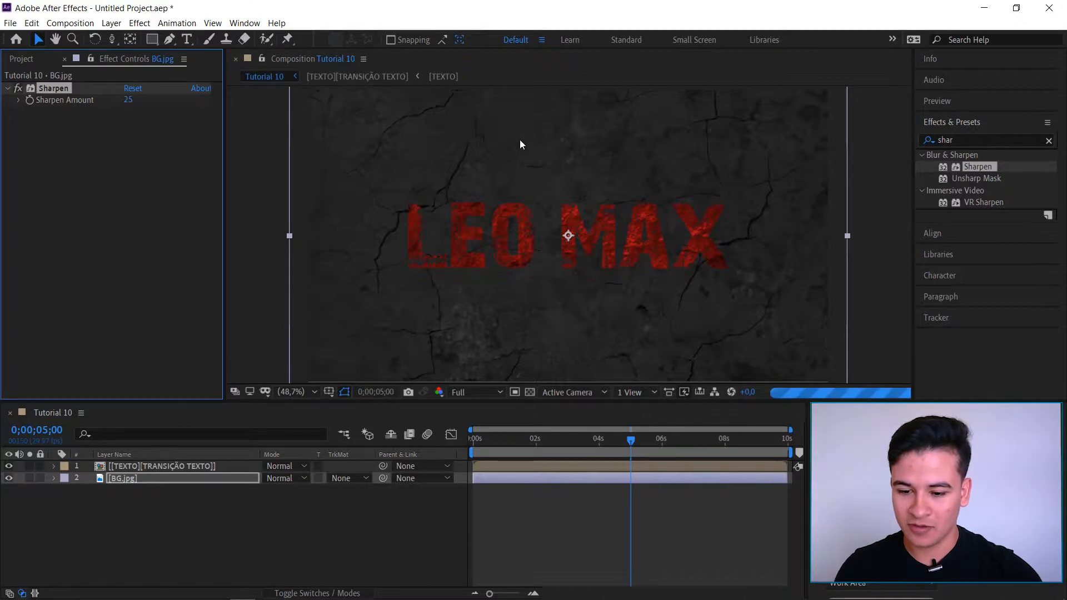
pyautogui.click(253, 509)
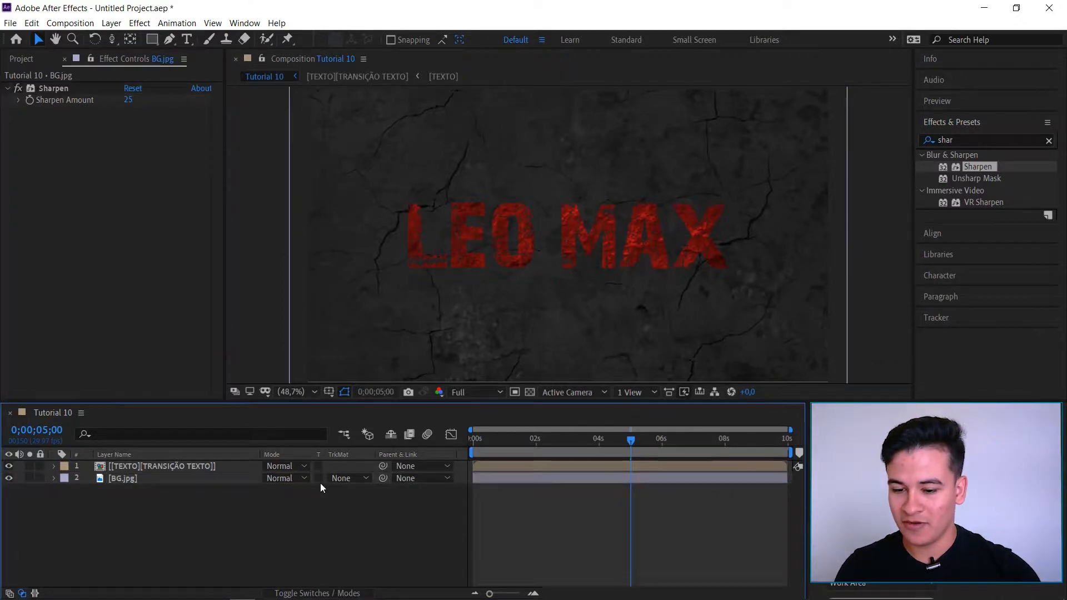
# Step: Duplicate the [TEXTO][TRANSIÇÃO TEXTO] layer and rename the lower copy [TEXTO][TRANSIÇÃO TEXTO][SHADOW]
pyautogui.click(184, 466)
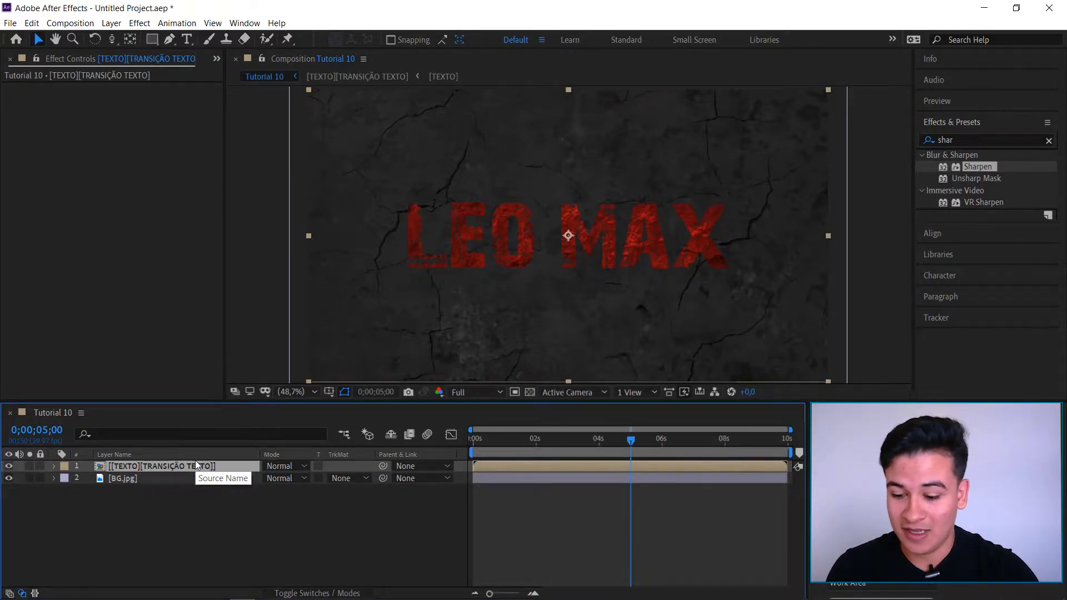
pyautogui.hotkey('ctrl', 'd')
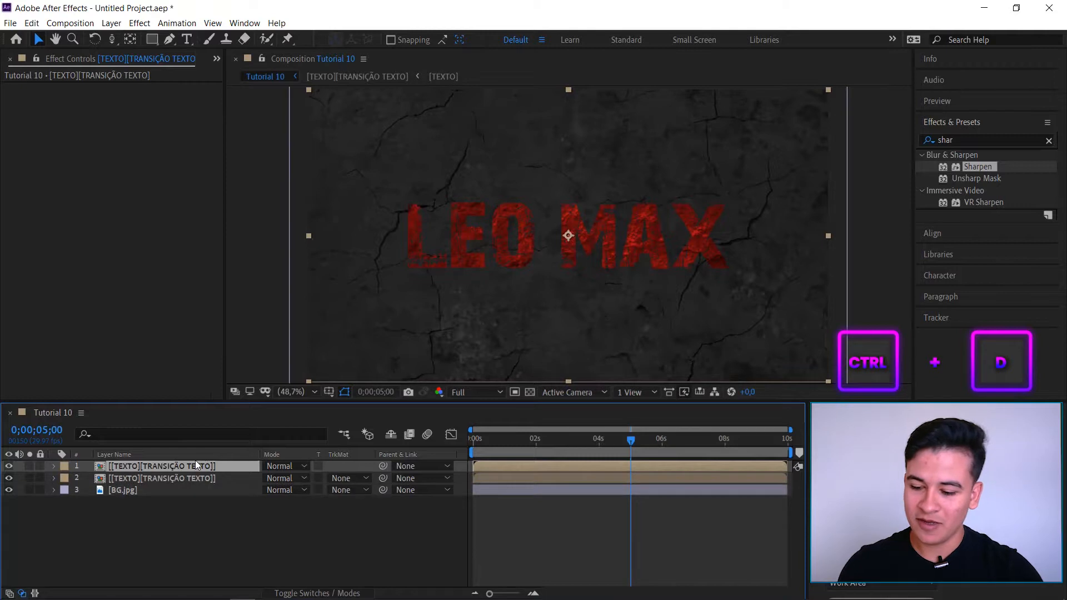
pyautogui.click(217, 479)
pyautogui.press('Return')
pyautogui.press('Right')
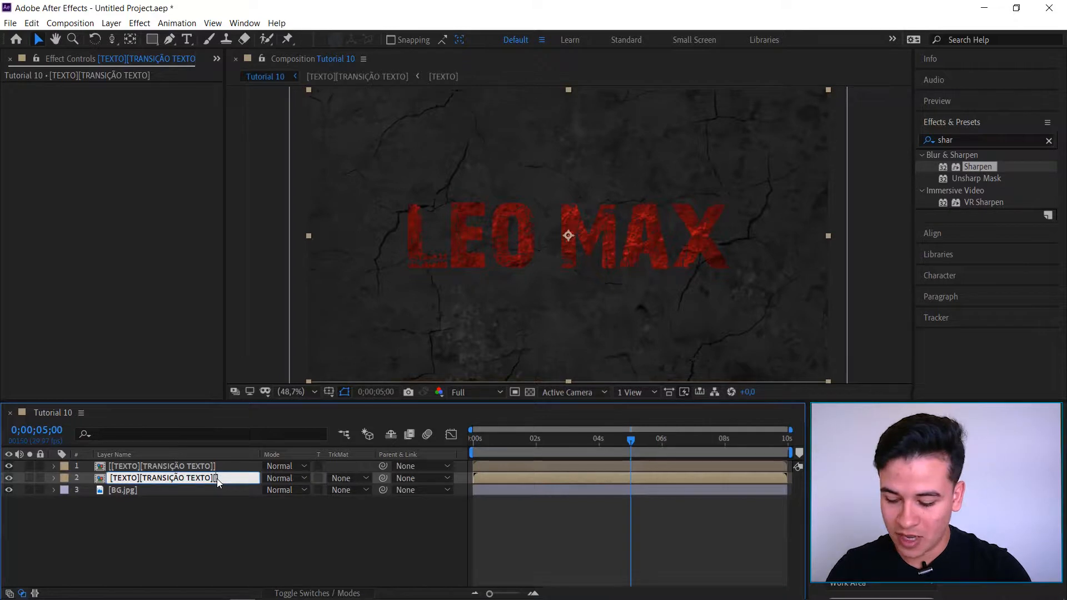
pyautogui.write('[SHADOW]')
pyautogui.press('Return')
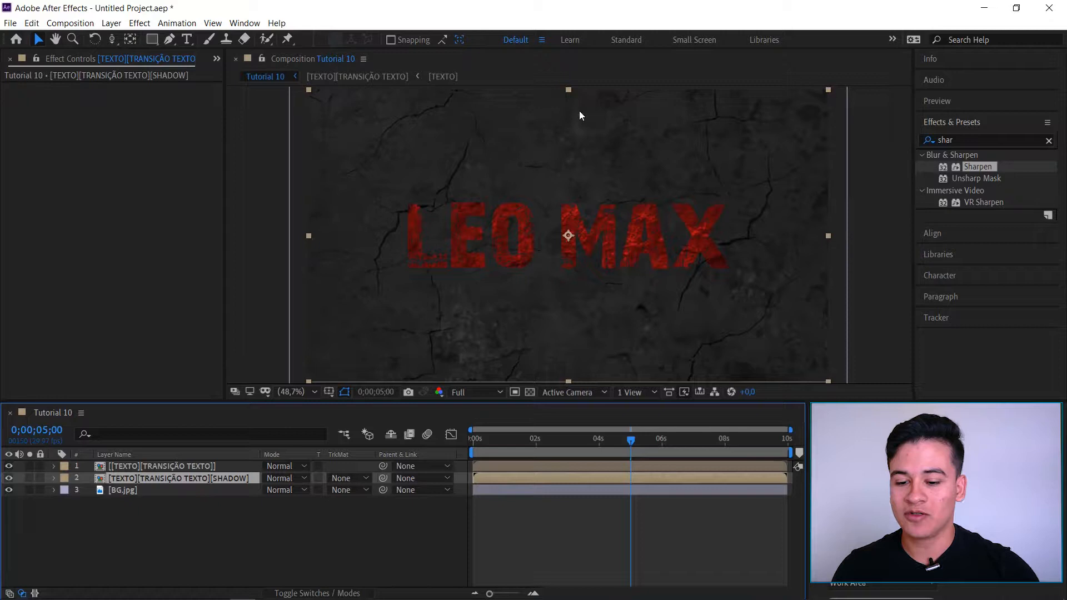
# Step: Apply the Fill effect to the [SHADOW] layer and set its color to black (000000)
pyautogui.click(945, 140)
pyautogui.write('FILL')
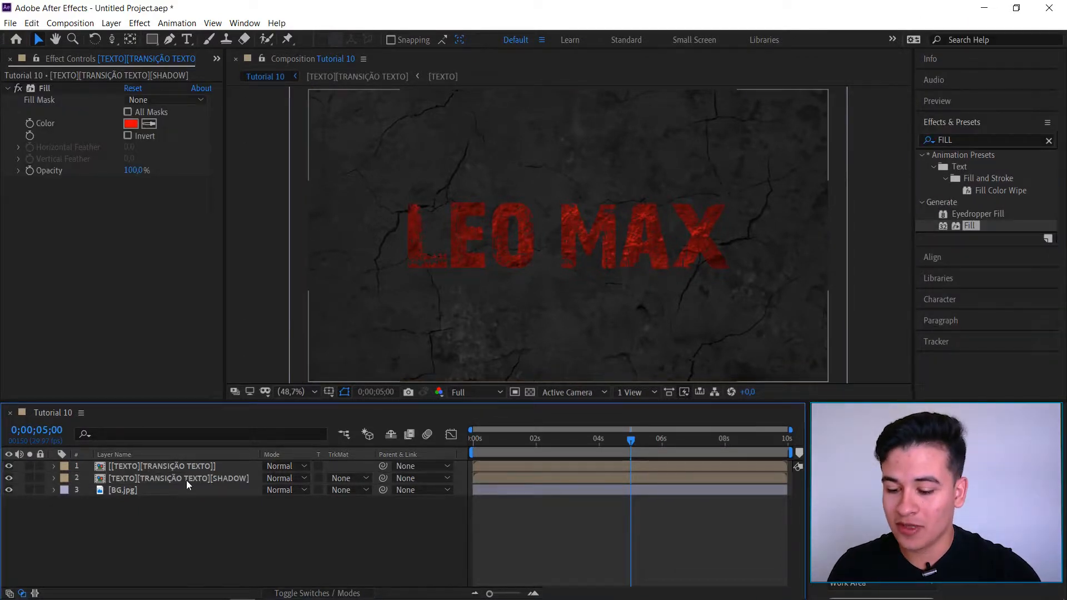
pyautogui.click(183, 478)
pyautogui.click(133, 124)
pyautogui.write('000000')
pyautogui.click(410, 193)
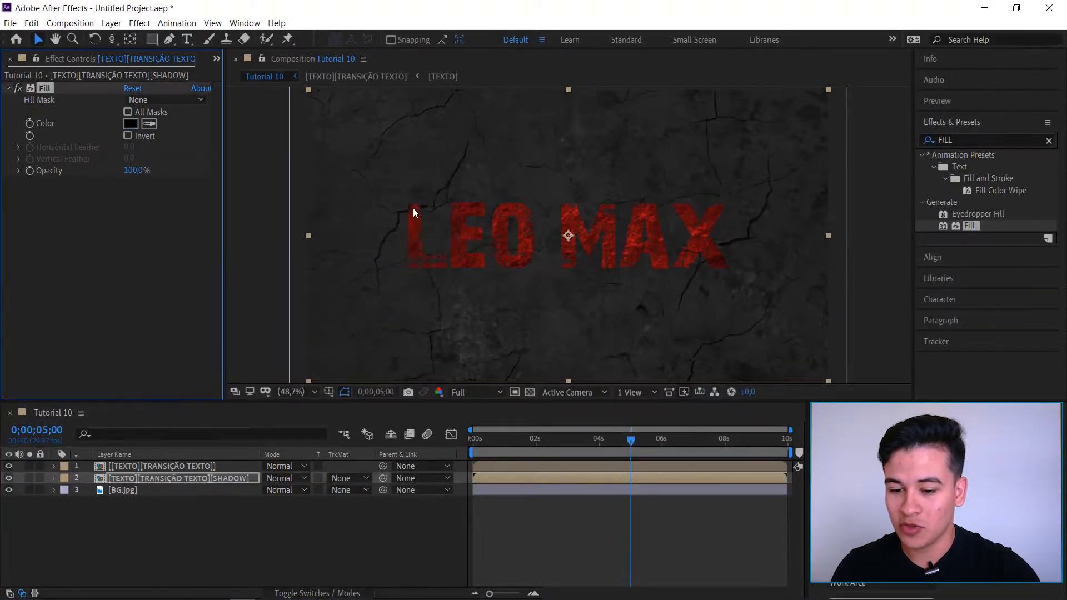
# Step: Apply the CC Radial Fast Blur effect to the [SHADOW] layer
pyautogui.click(967, 140)
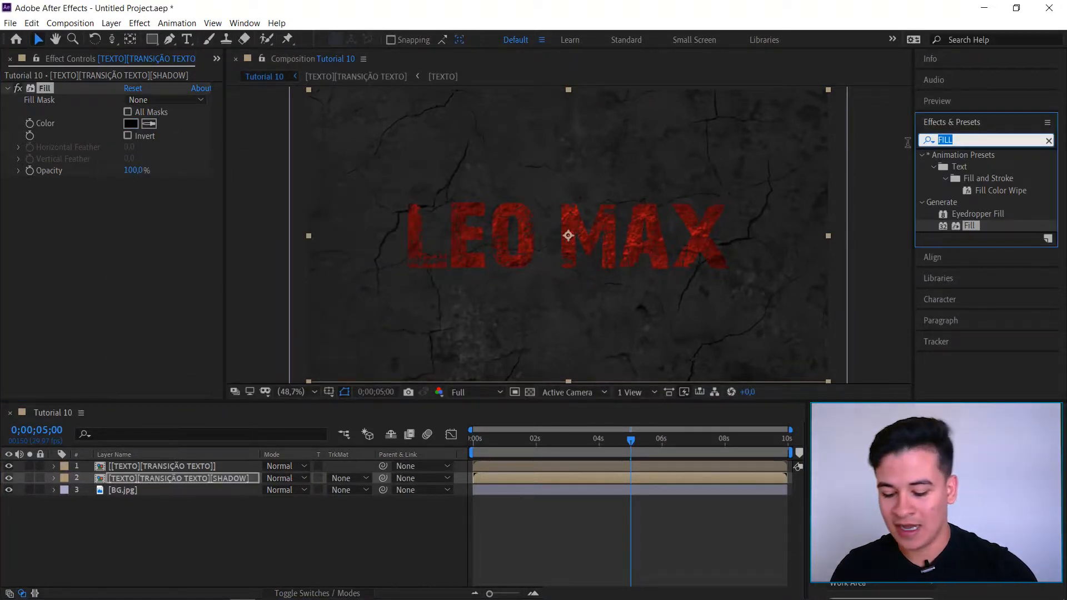
pyautogui.write('cc ra')
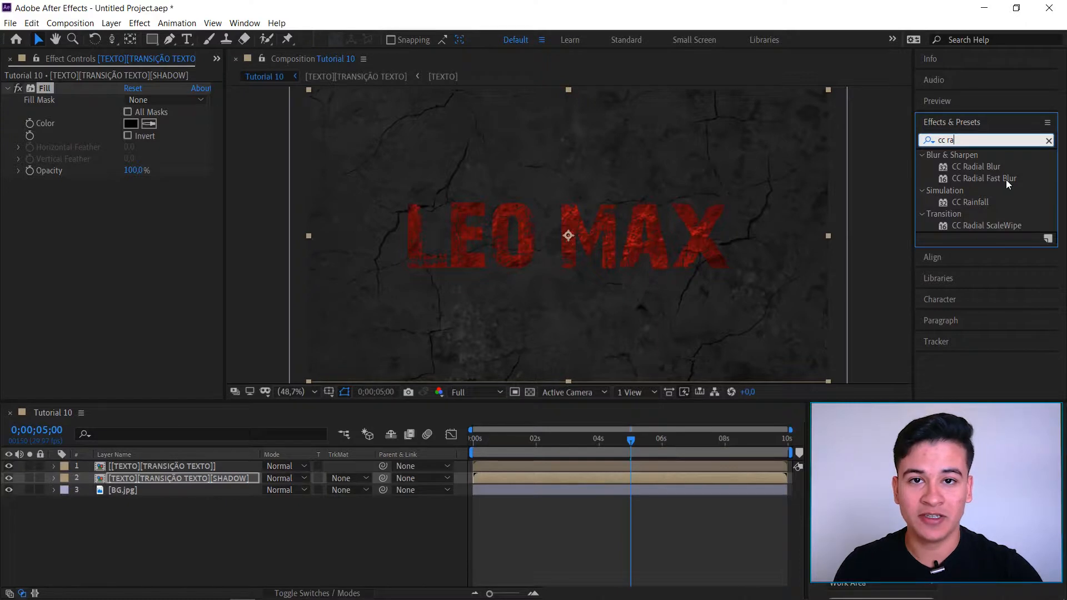
pyautogui.doubleClick(1006, 179)
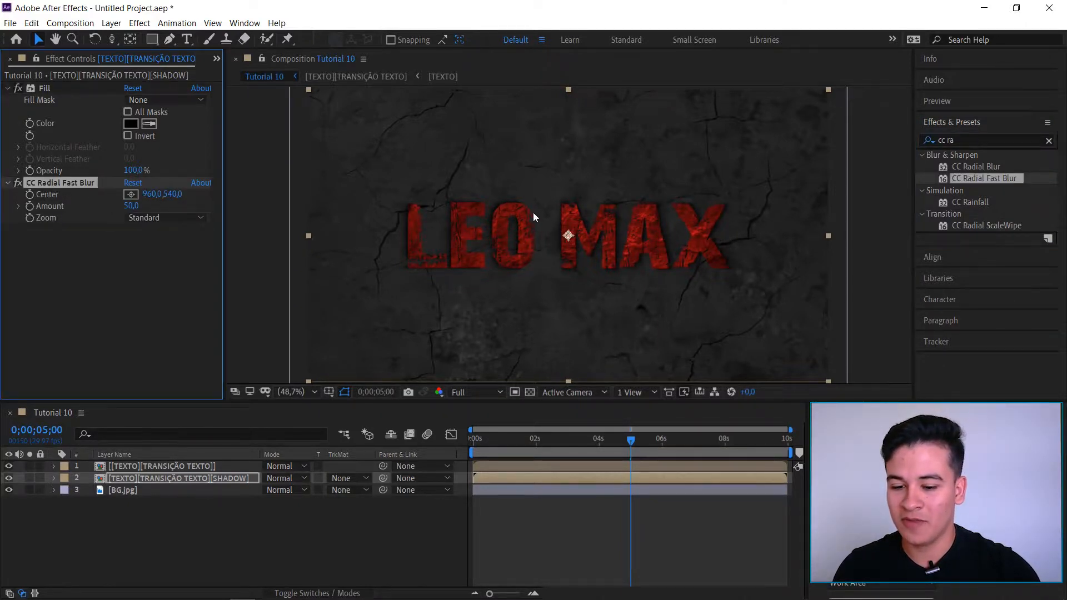
# Step: Move the radial blur's center above the text to about 958, 234 and set its Amount to 88
pyautogui.scroll(1, 565, 236)
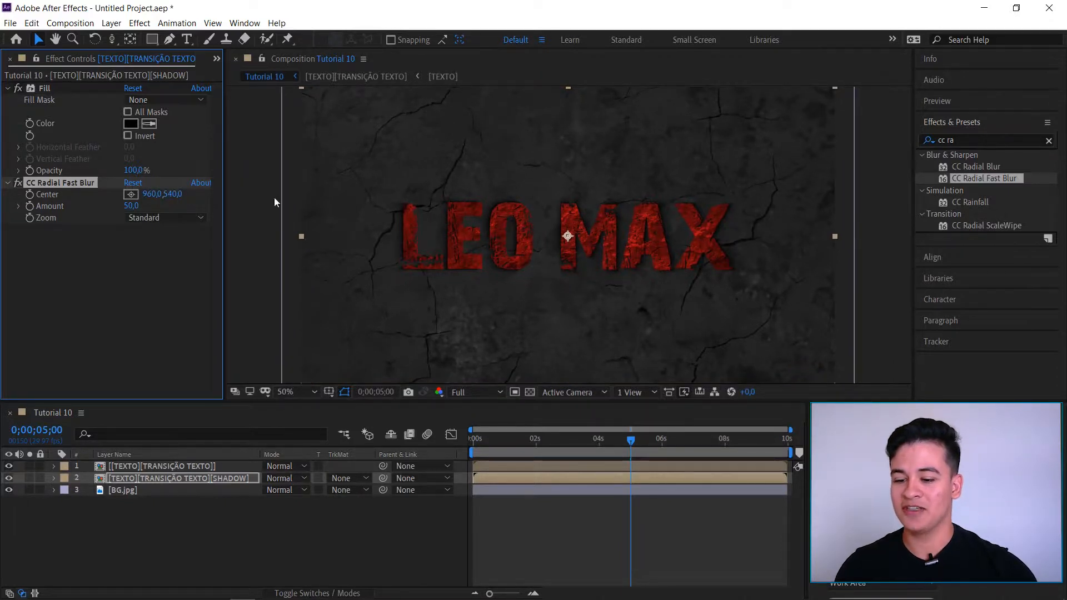
pyautogui.moveTo(568, 236); pyautogui.dragTo(740, 226)
pyautogui.moveTo(730, 268); pyautogui.dragTo(567, 150)
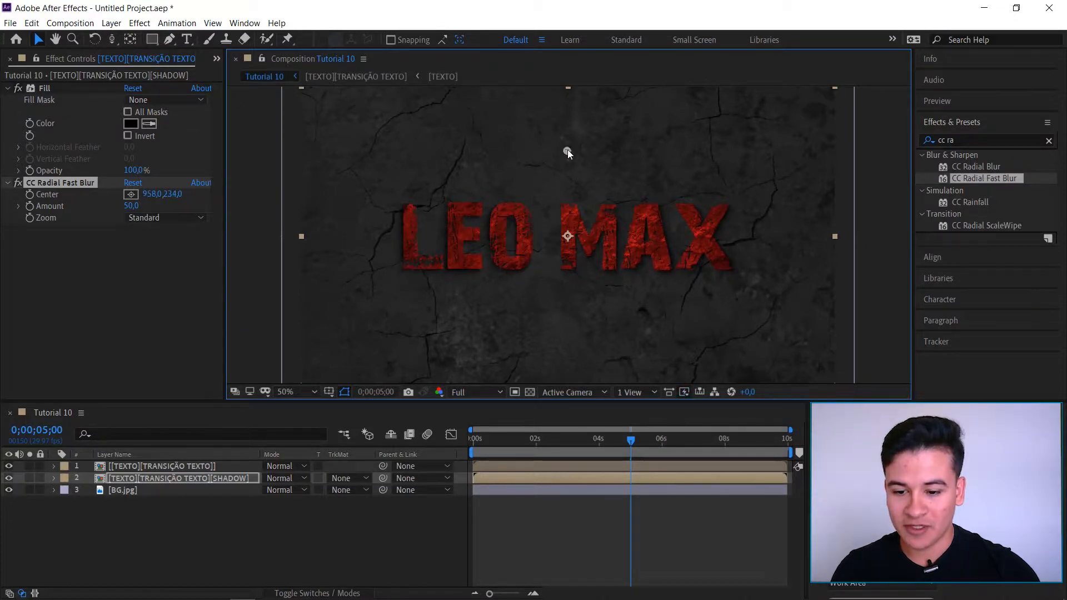
pyautogui.click(19, 206)
pyautogui.click(19, 206)
pyautogui.moveTo(127, 206); pyautogui.dragTo(158, 209)
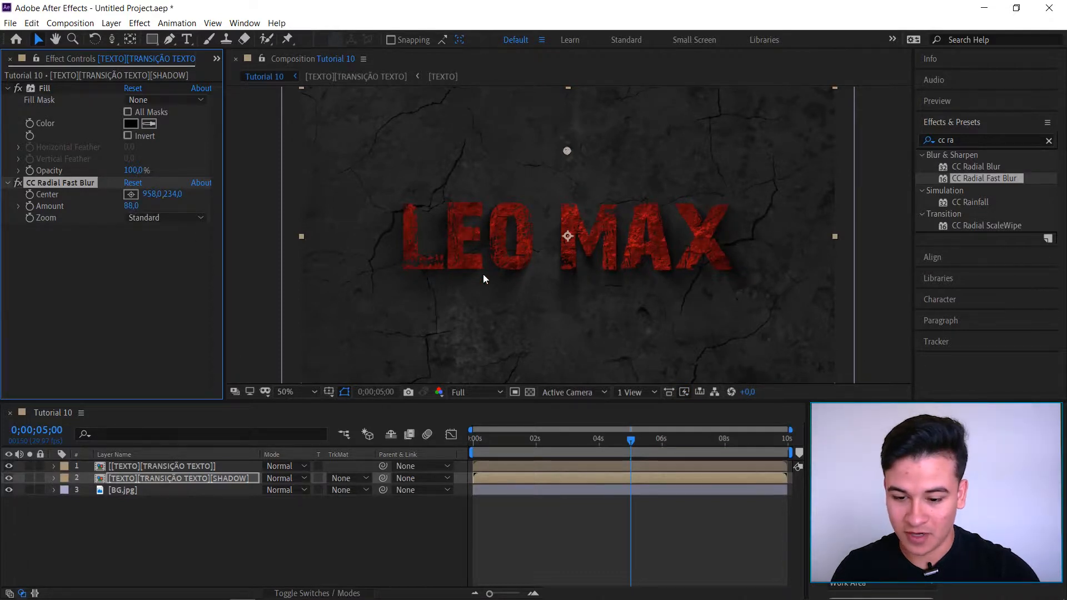
# Step: Apply the Drop Shadow effect to the [SHADOW] layer
pyautogui.click(236, 479)
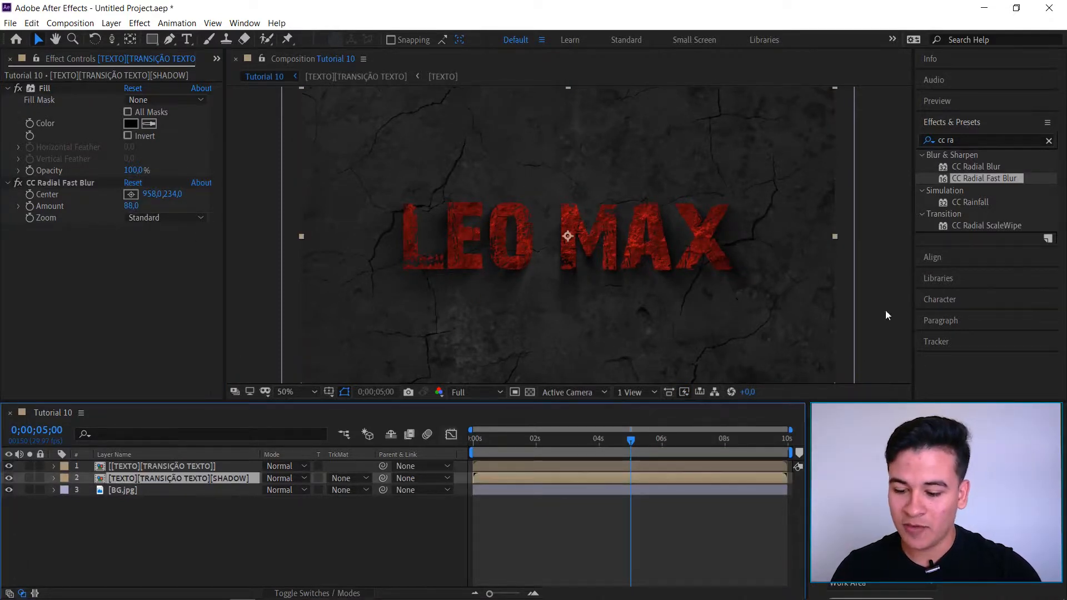
pyautogui.click(972, 140)
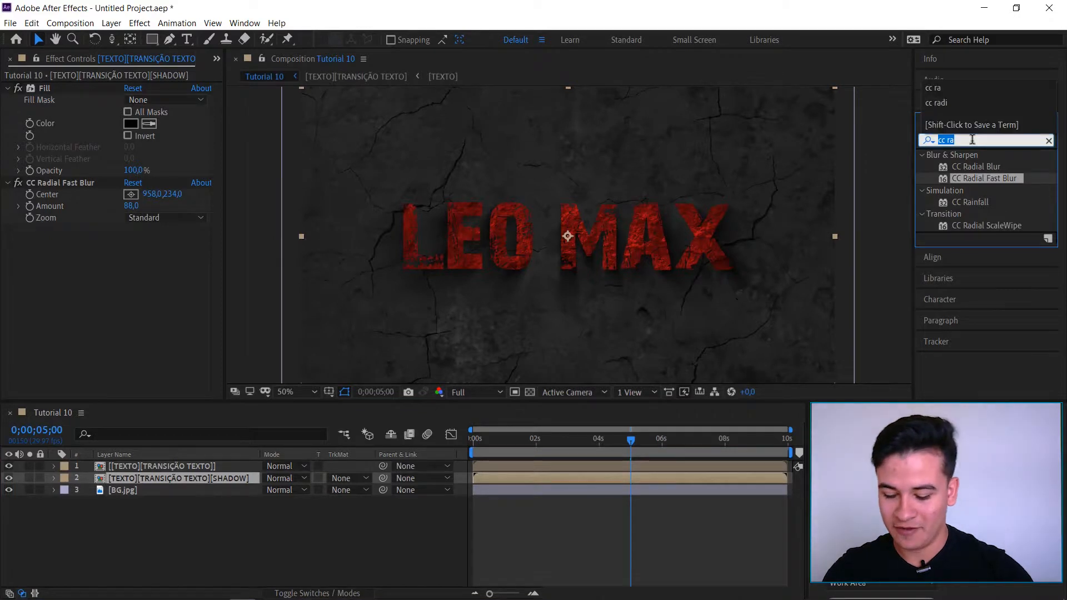
pyautogui.write('drop')
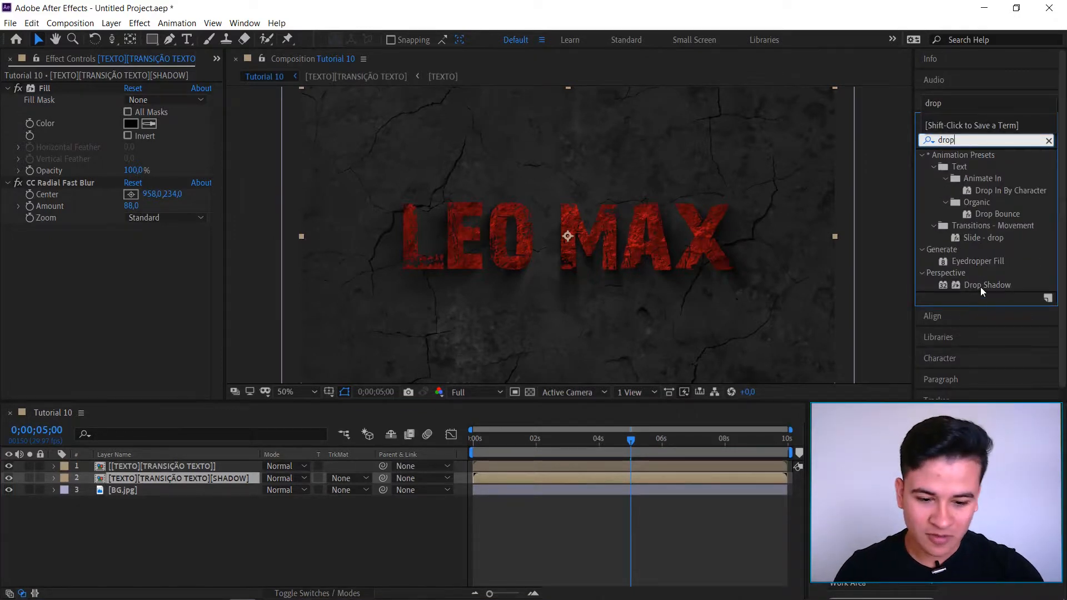
pyautogui.doubleClick(980, 286)
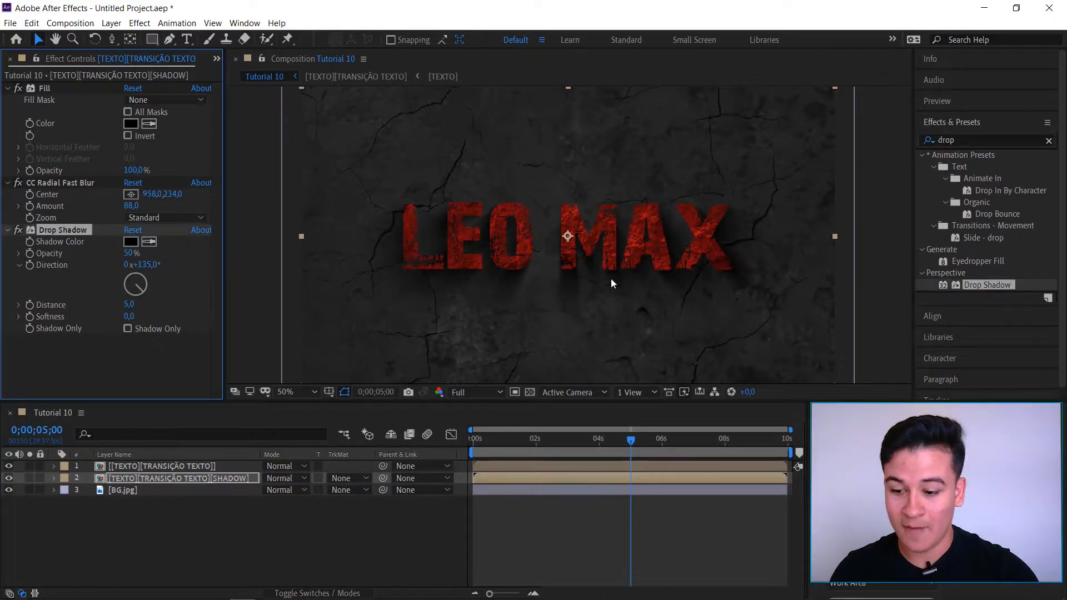
# Step: Set the Drop Shadow's opacity to 100%, direction to 180° and softness to 12
pyautogui.moveTo(135, 253); pyautogui.dragTo(164, 253)
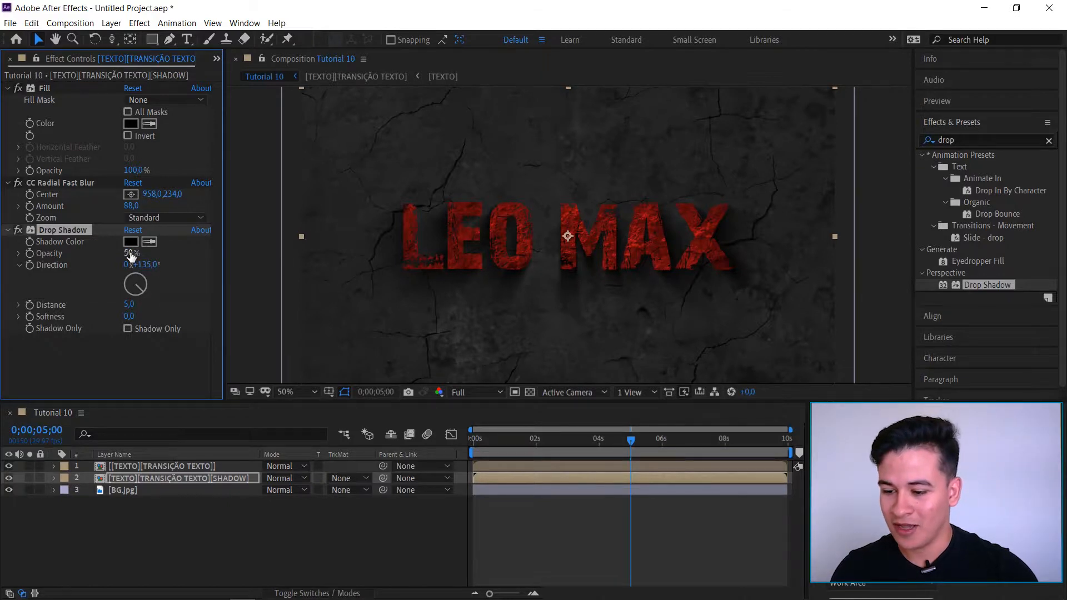
pyautogui.click(154, 266)
pyautogui.write('1')
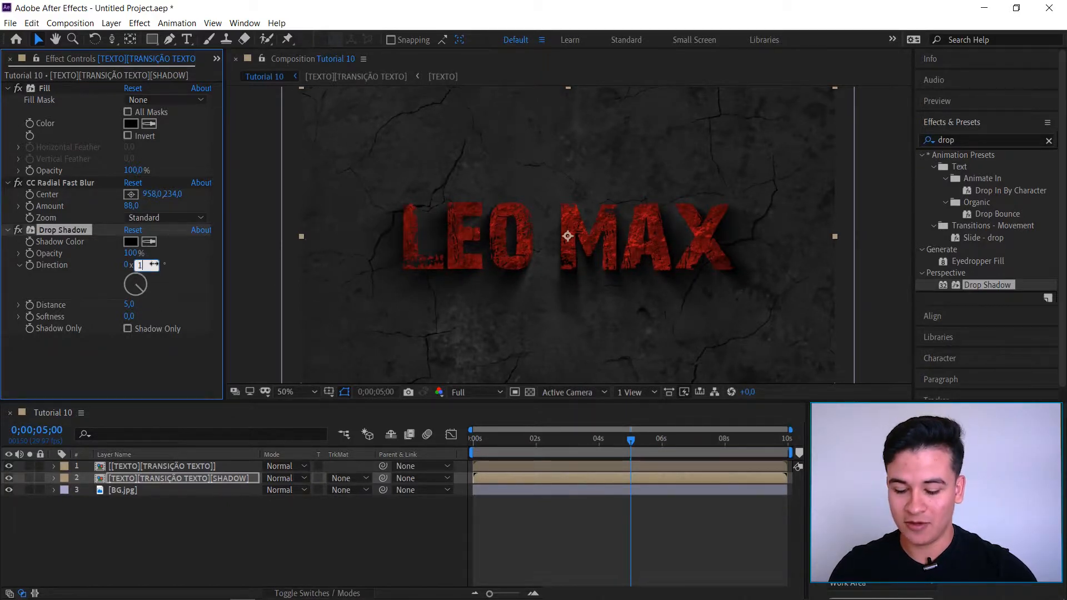
pyautogui.write('80')
pyautogui.press('Return')
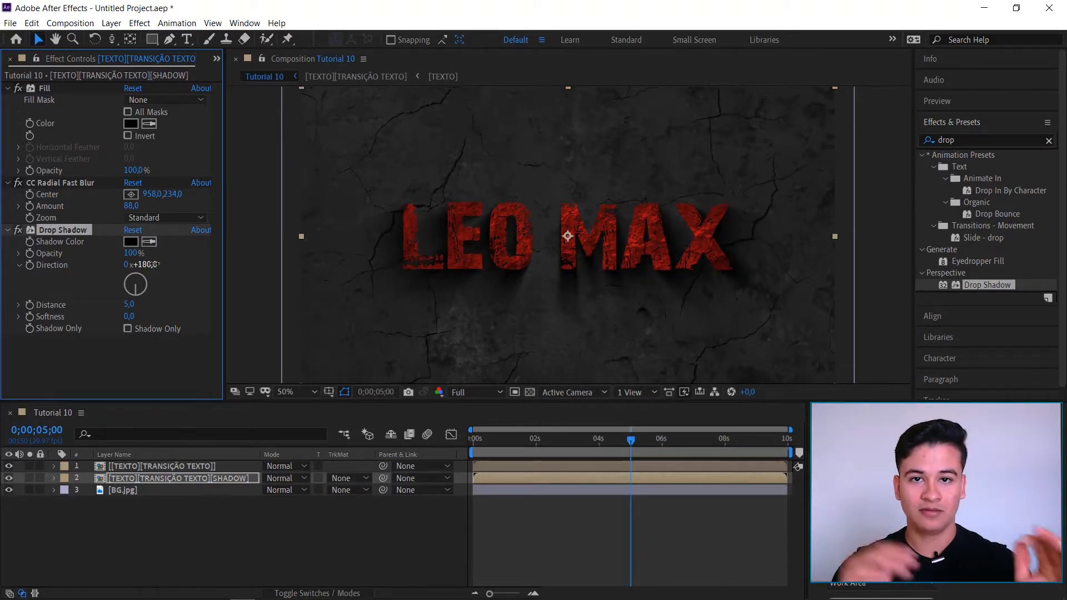
pyautogui.click(128, 316)
pyautogui.write('12')
pyautogui.press('Return')
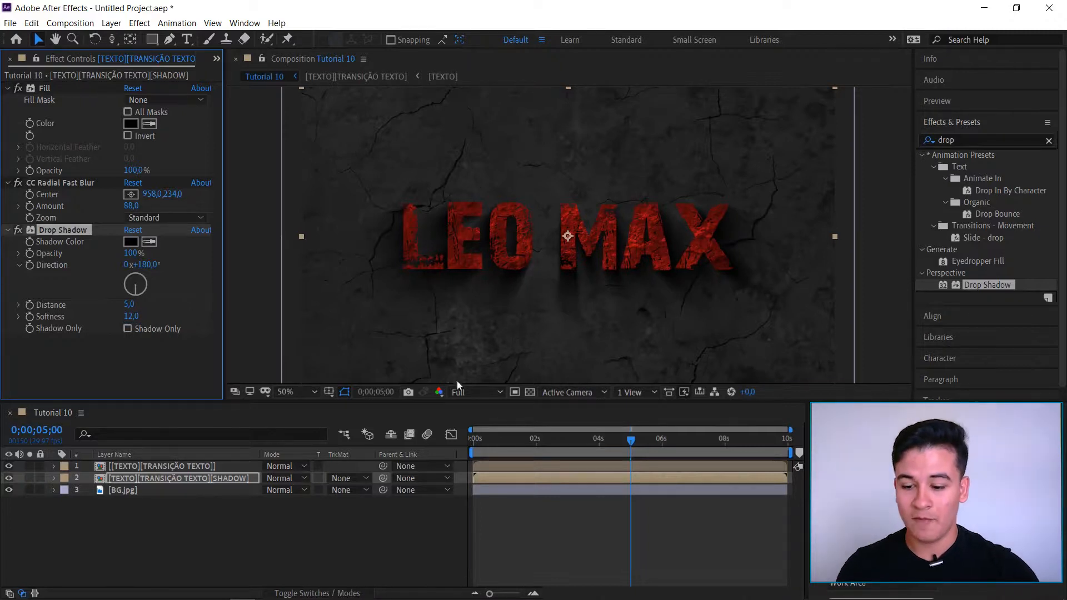
# Step: Compare the title with and without its shadow by hiding and showing the [SHADOW] layer
pyautogui.click(9, 478)
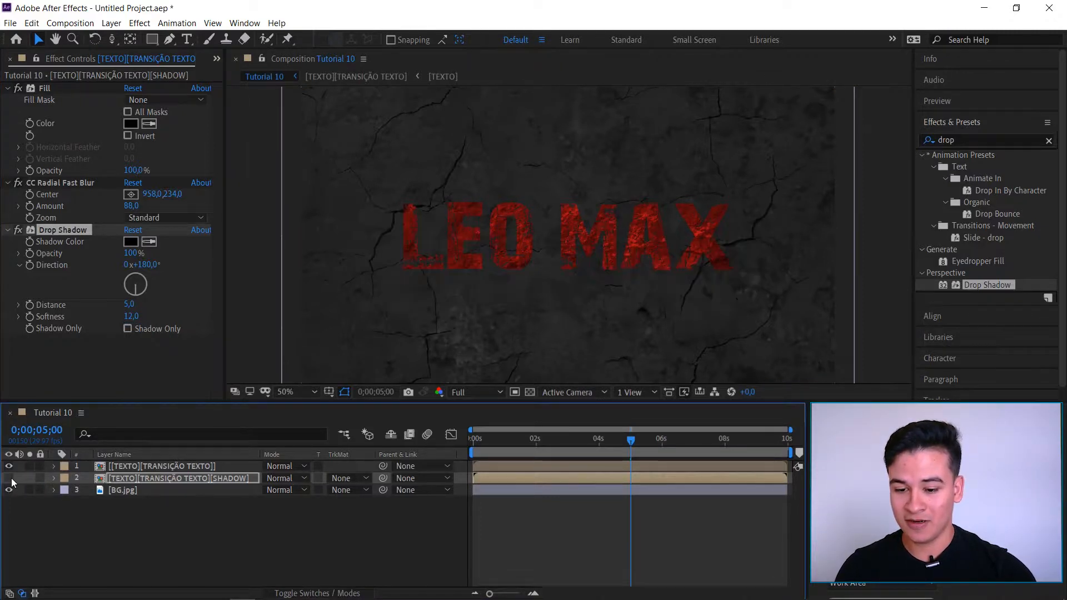
pyautogui.click(9, 479)
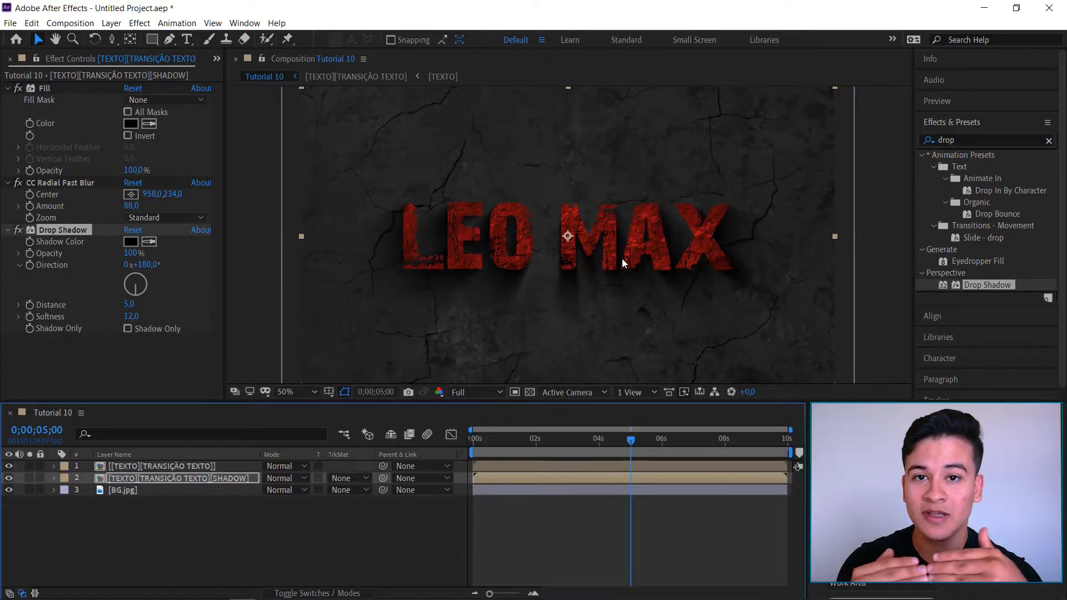
pyautogui.click(234, 533)
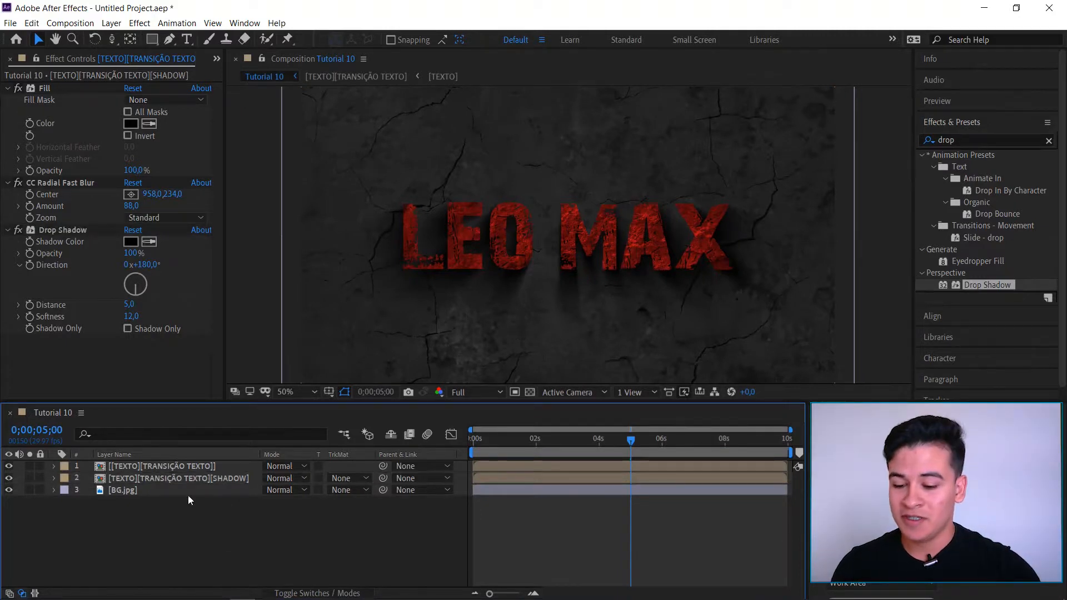
# Step: Duplicate the [SHADOW] layer and set the copy's CC Radial Fast Blur Amount to 25
pyautogui.click(183, 480)
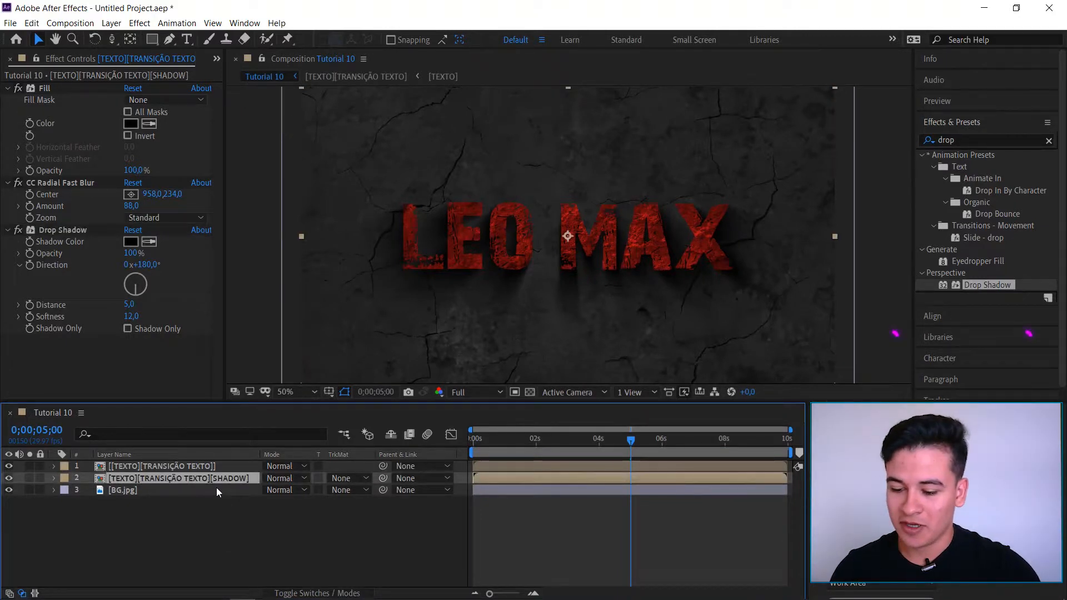
pyautogui.hotkey('ctrl', 'd')
pyautogui.moveTo(131, 205)
pyautogui.mouseDown()
pyautogui.moveTo(91, 206)
pyautogui.moveTo(152, 205)
pyautogui.moveTo(119, 204)
pyautogui.mouseUp()
pyautogui.click(131, 206)
pyautogui.write('25')
pyautogui.press('Return')
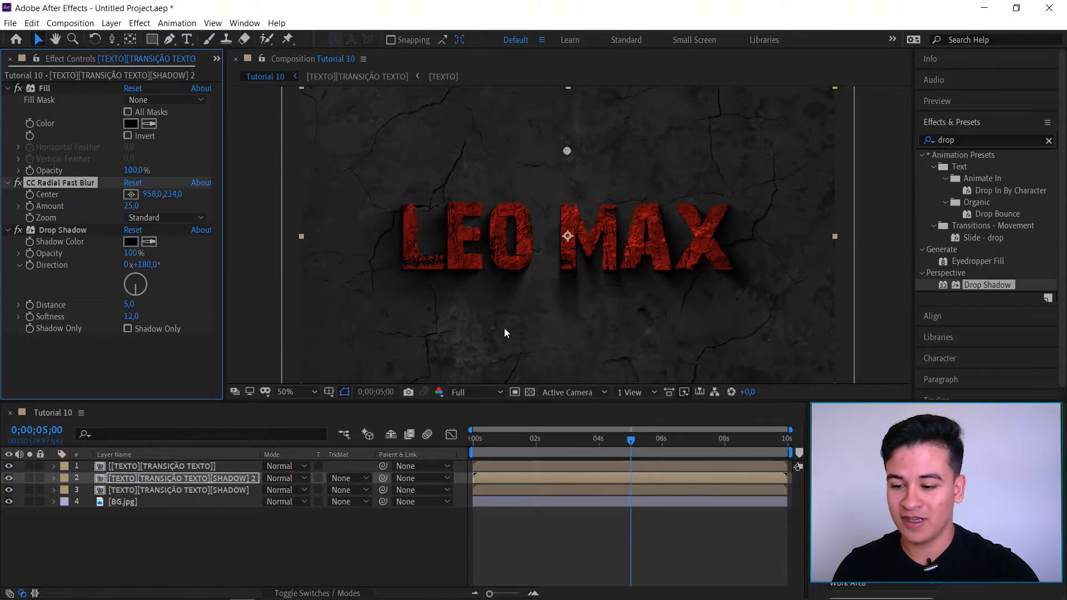
# Step: Apply the CC Glass effect to the topmost [TEXTO][TRANSIÇÃO TEXTO] layer
pyautogui.click(213, 468)
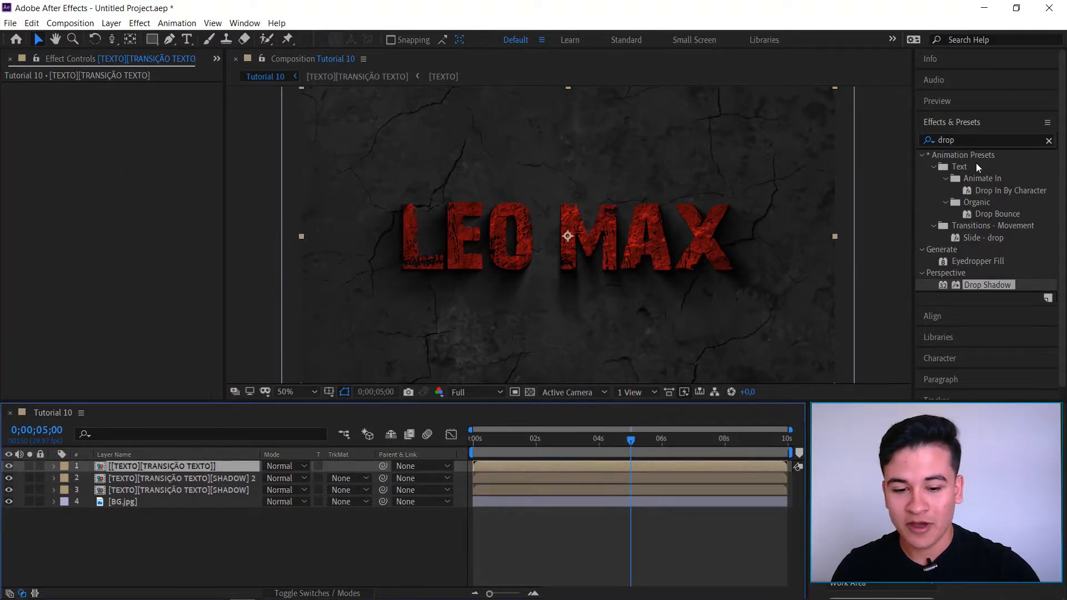
pyautogui.click(965, 141)
pyautogui.doubleClick(965, 141)
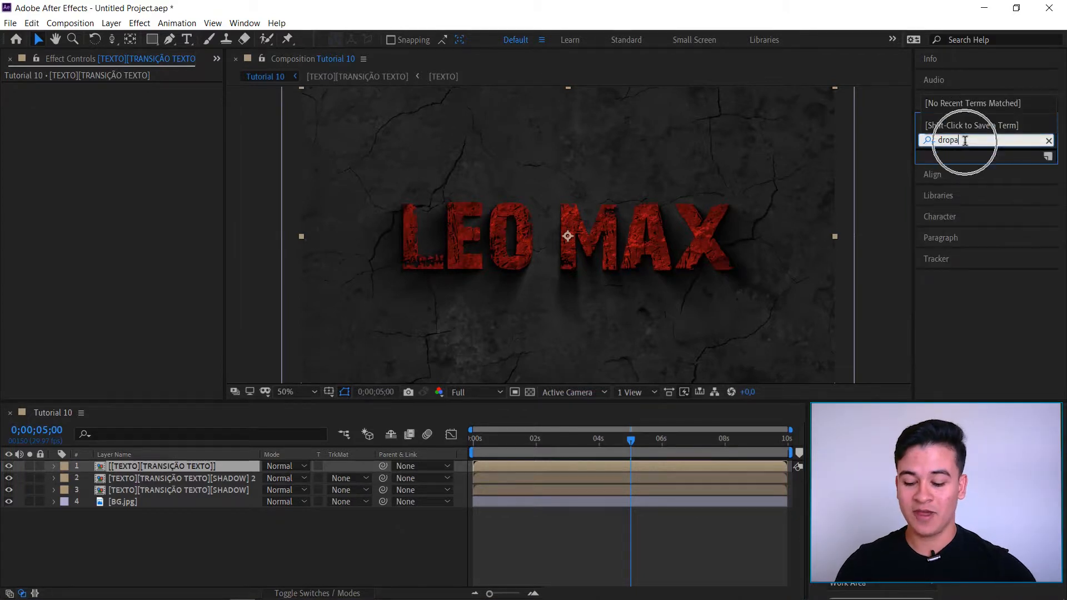
pyautogui.press('BackSpace')
pyautogui.write('cc gl')
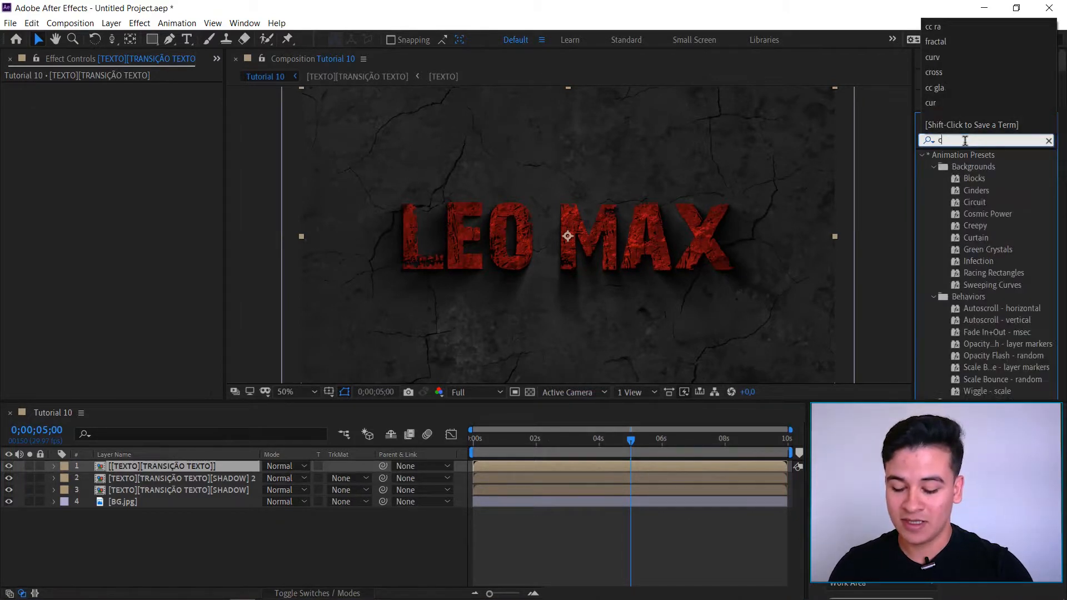
pyautogui.click(972, 190)
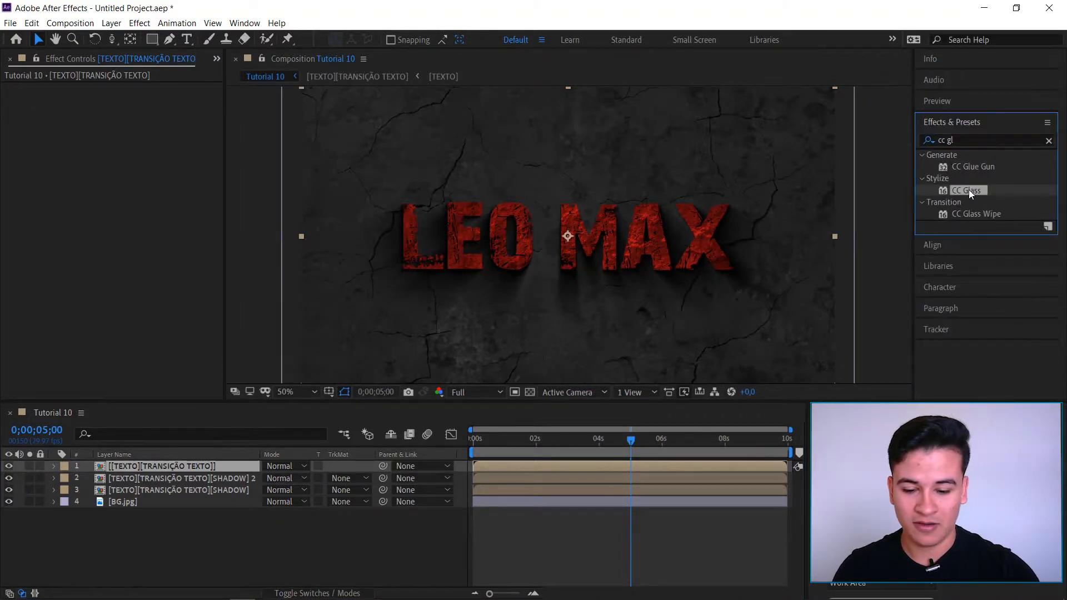
pyautogui.doubleClick(969, 189)
pyautogui.click(95, 249)
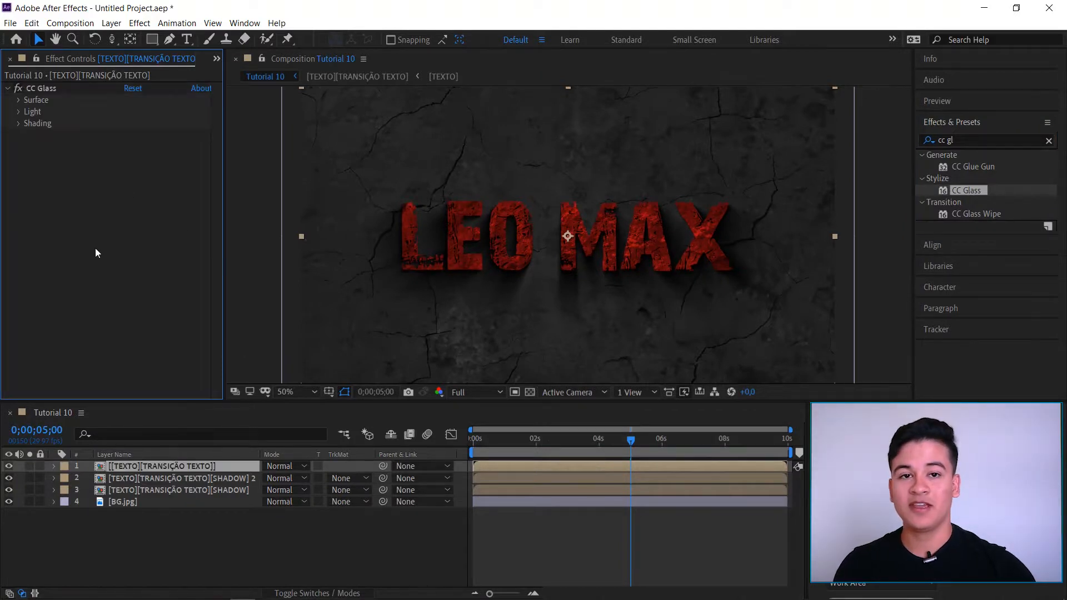
# Step: Set the CC Glass effect's Light Height to 100
pyautogui.click(18, 112)
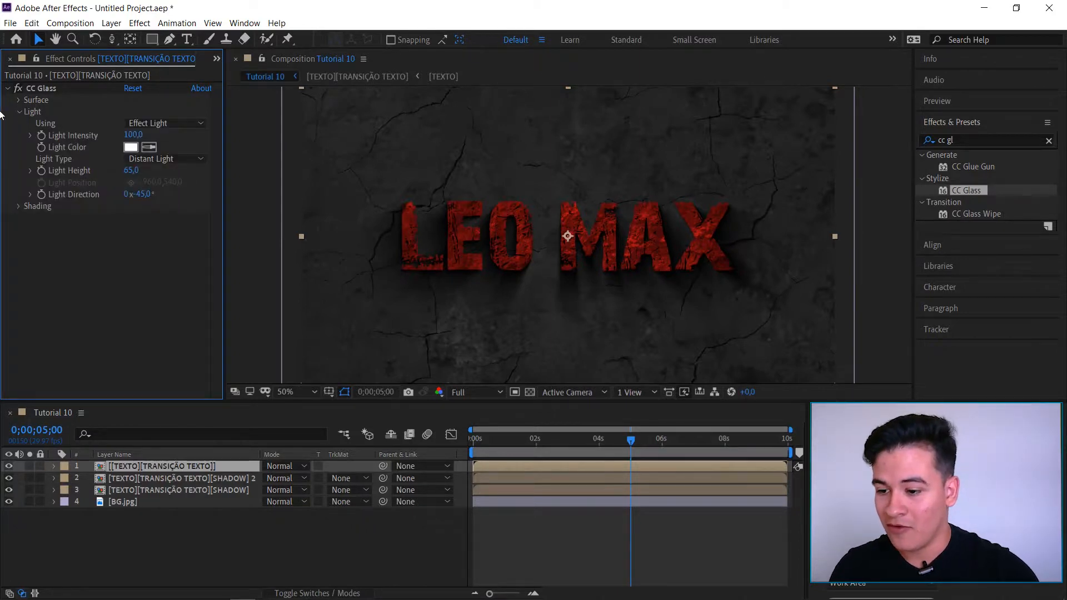
pyautogui.moveTo(132, 170); pyautogui.dragTo(154, 174)
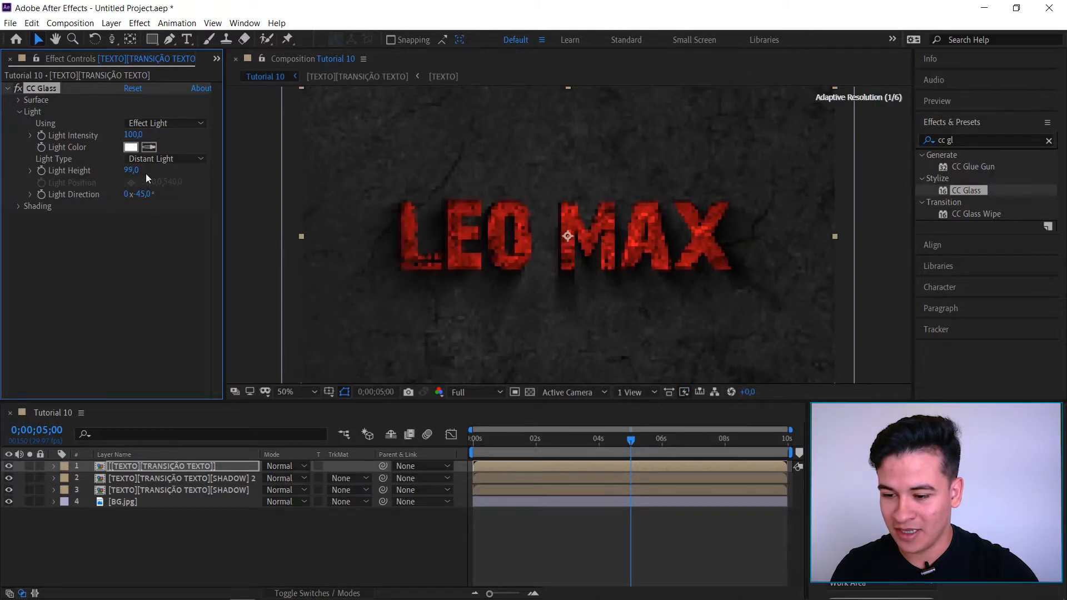
pyautogui.click(132, 170)
pyautogui.write('100')
pyautogui.press('Return')
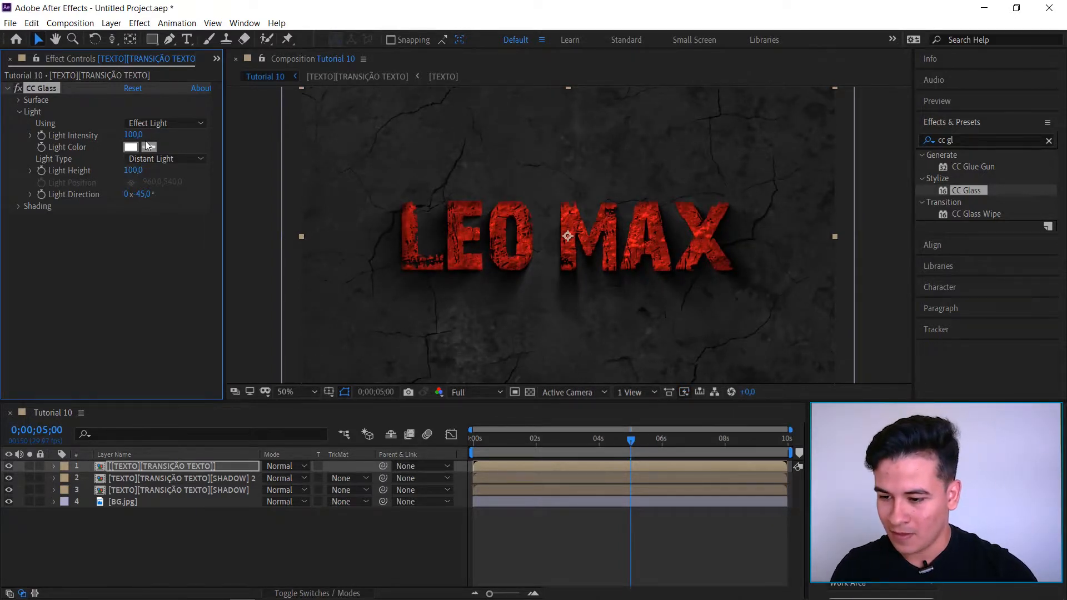
# Step: Set the CC Glass Light Intensity to 90 and compare the title with and without the effect
pyautogui.moveTo(137, 135); pyautogui.dragTo(126, 135)
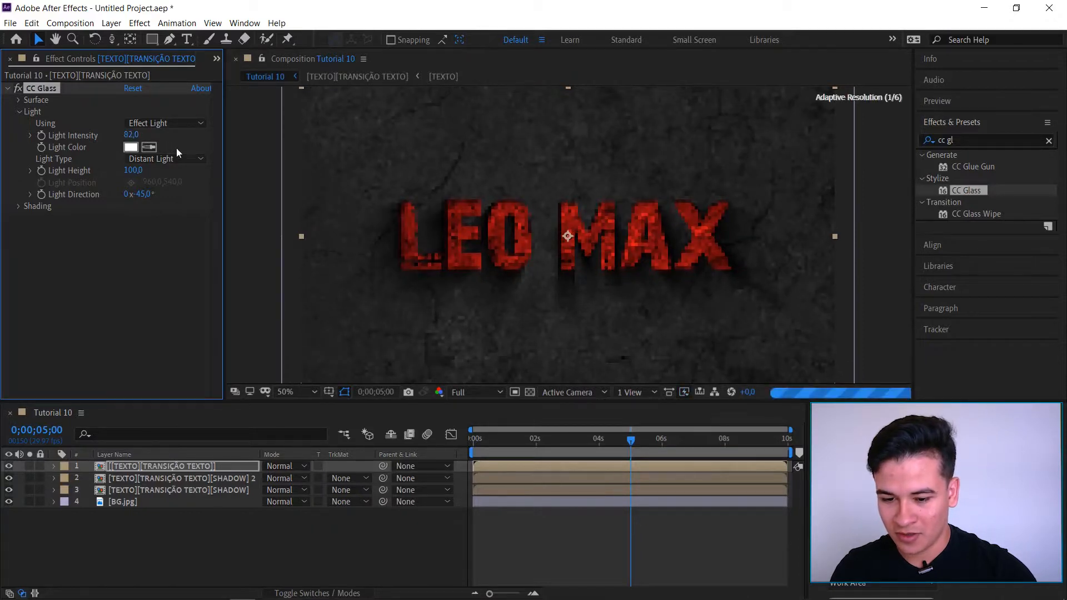
pyautogui.moveTo(130, 135); pyautogui.dragTo(145, 139)
pyautogui.click(136, 136)
pyautogui.write('100')
pyautogui.press('Return')
pyautogui.click(134, 135)
pyautogui.write('90')
pyautogui.press('Return')
pyautogui.press('Return')
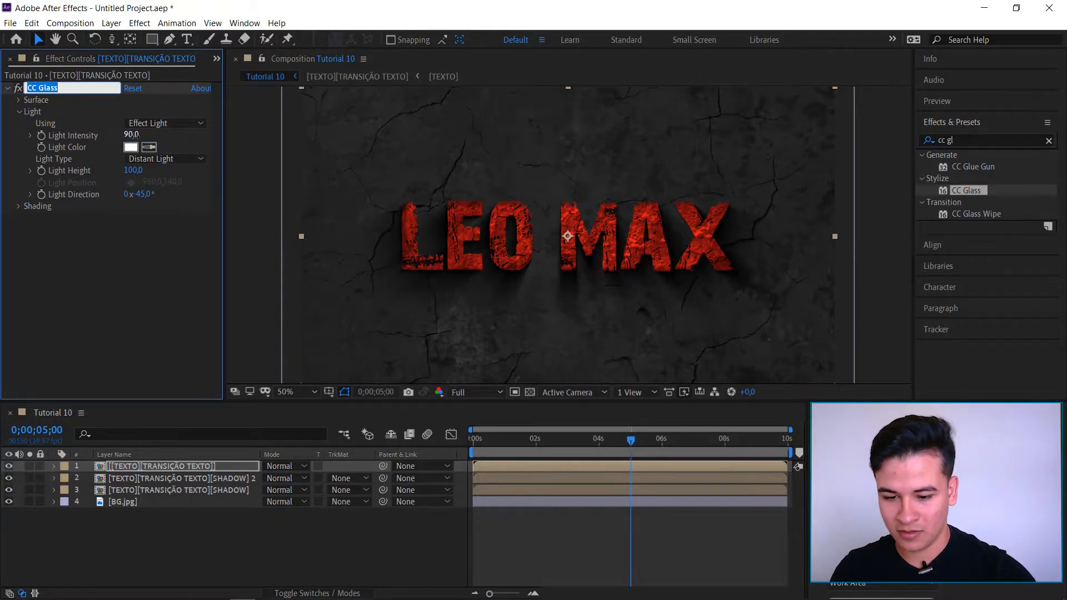
pyautogui.click(134, 223)
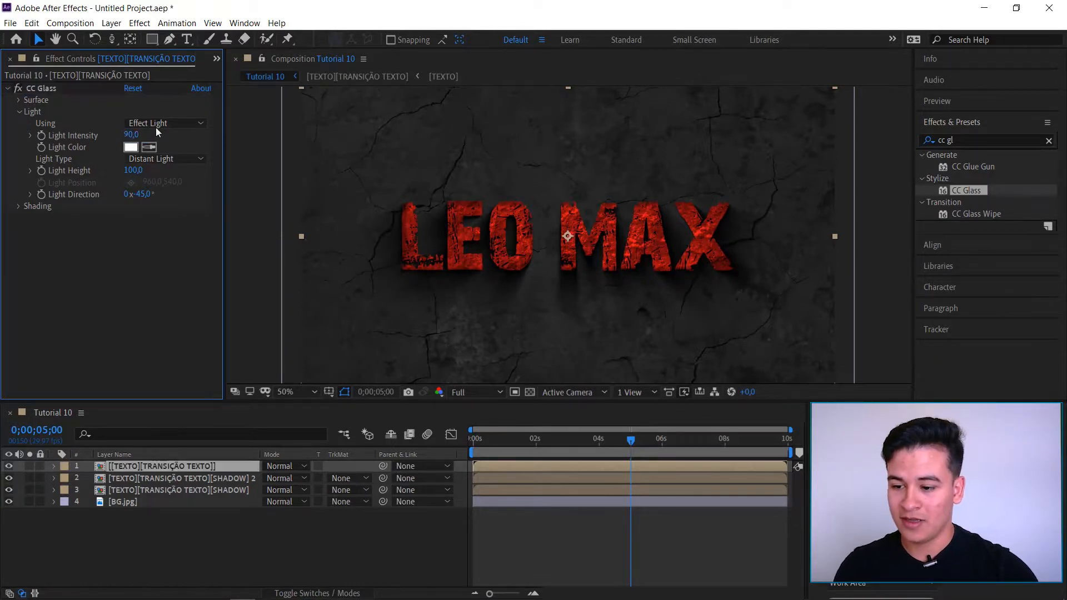
pyautogui.click(19, 89)
pyautogui.click(19, 89)
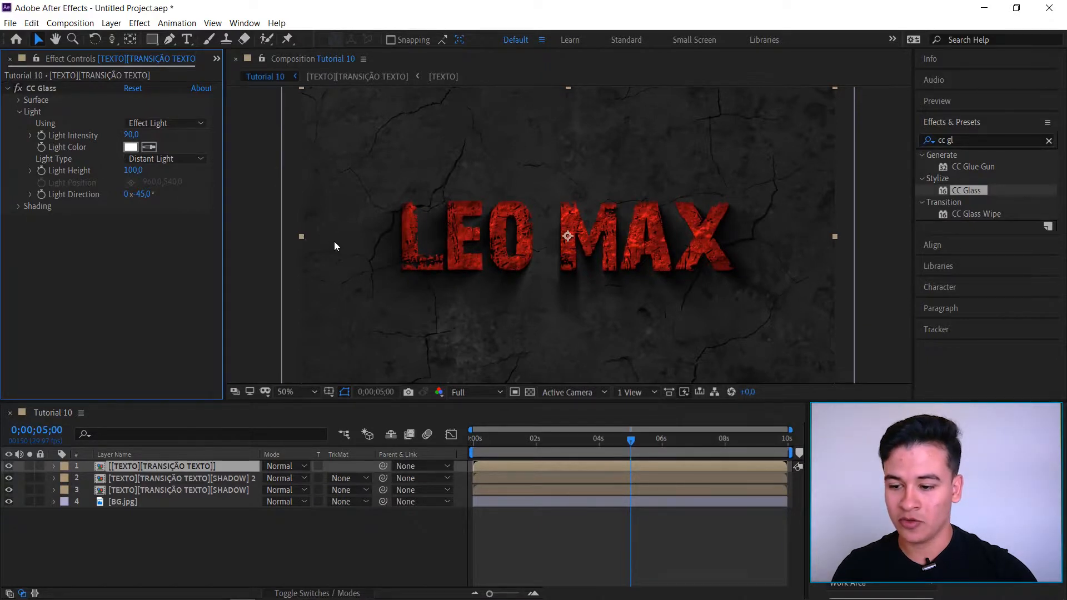
# Step: Apply the Glow effect to the topmost title layer and set its Glow Threshold to 77%
pyautogui.click(972, 146)
pyautogui.write('gl')
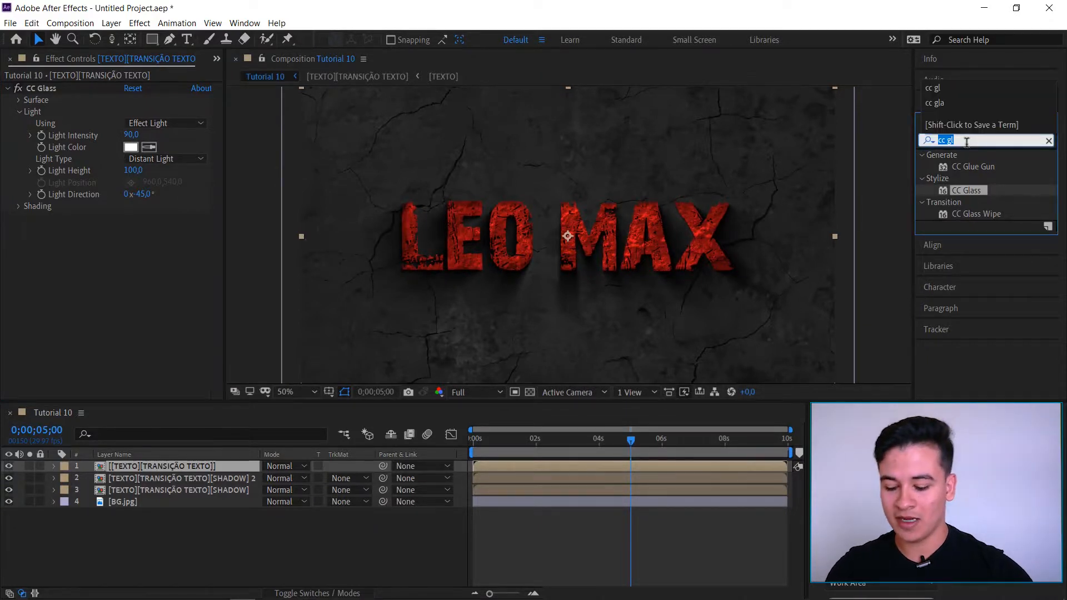
pyautogui.write('ow')
pyautogui.doubleClick(974, 226)
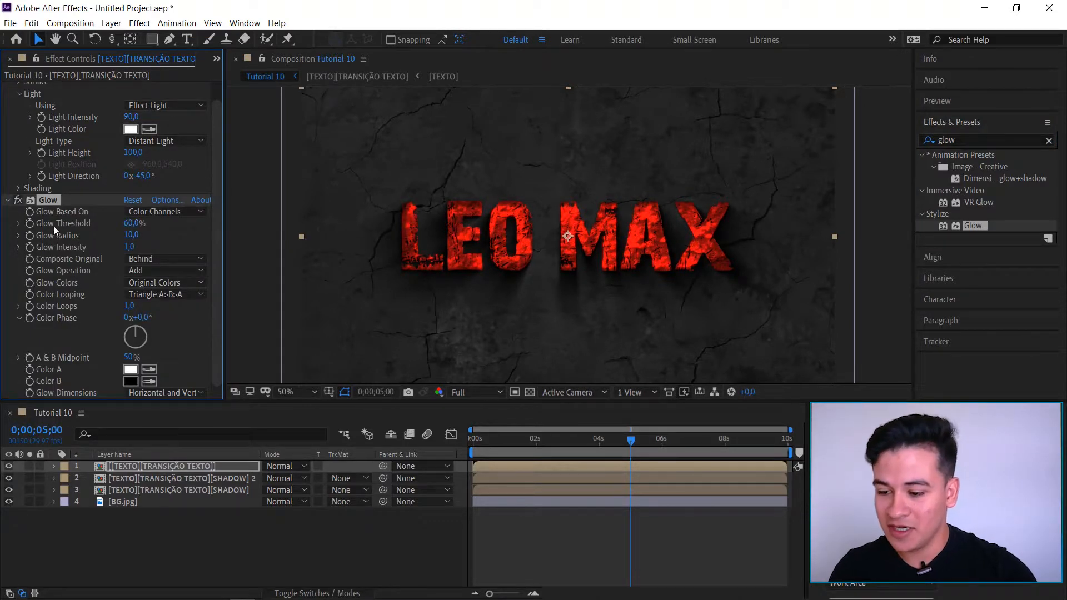
pyautogui.moveTo(133, 223)
pyautogui.mouseDown()
pyautogui.moveTo(159, 224)
pyautogui.moveTo(150, 225)
pyautogui.mouseUp()
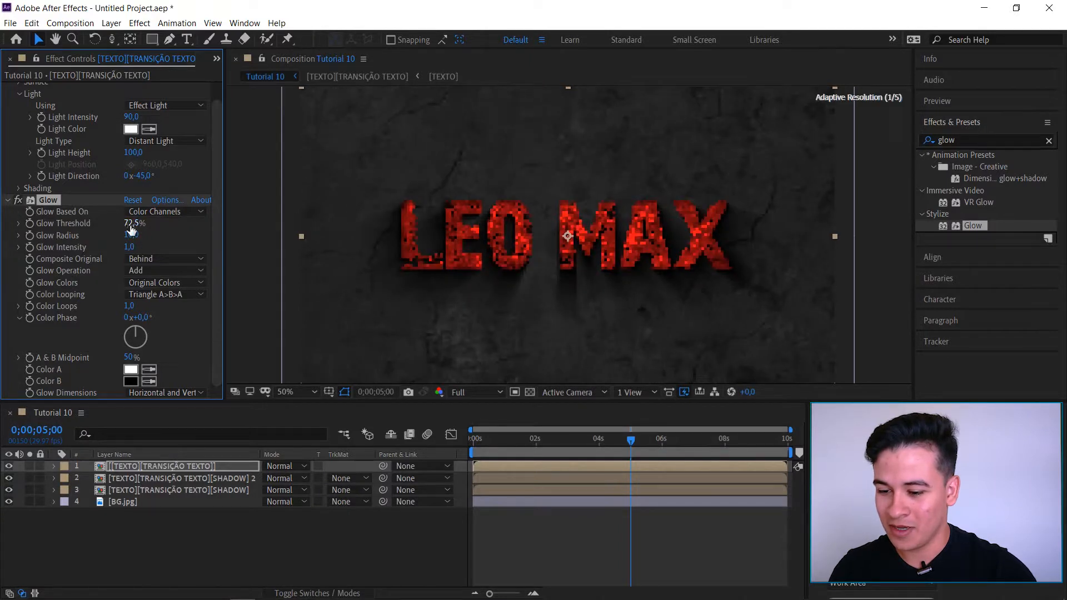
pyautogui.click(130, 224)
pyautogui.write('77')
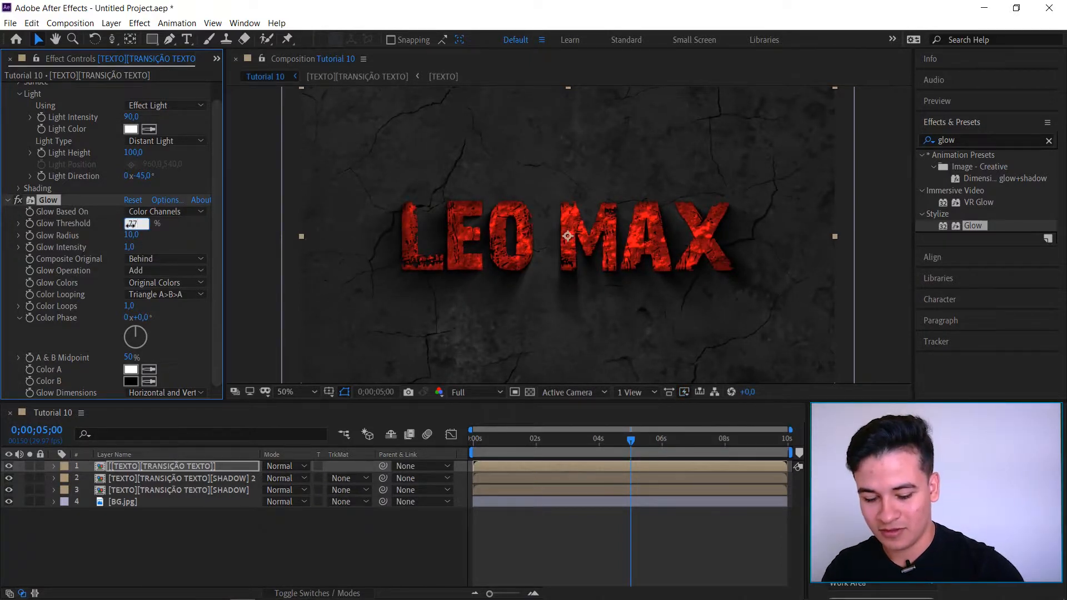
pyautogui.press('Return')
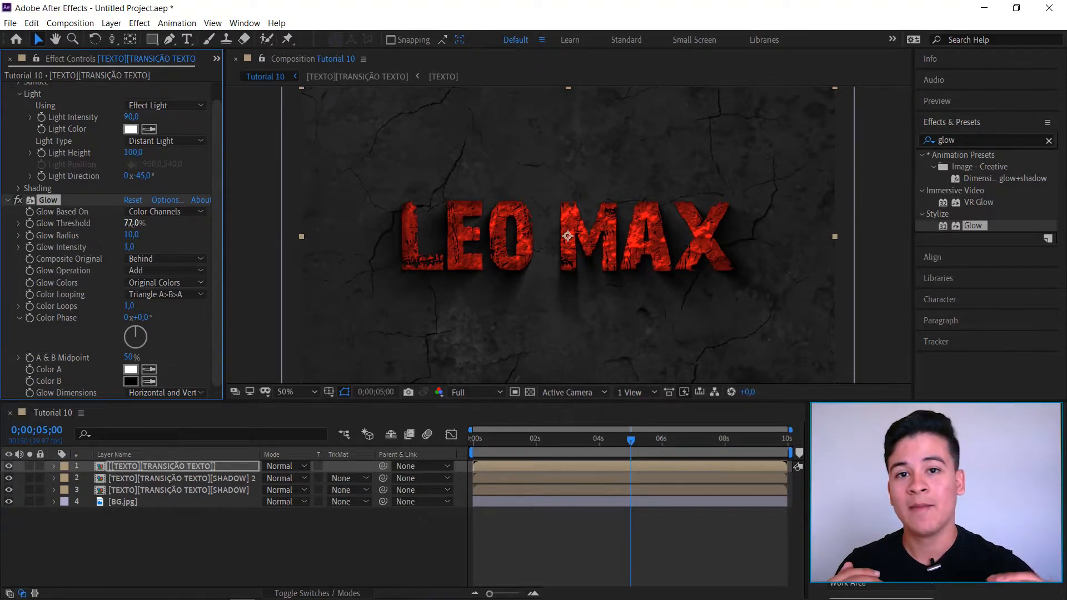
# Step: Try lowering the Glow Threshold to 8.8%, and restore it to 77%
pyautogui.moveTo(128, 223); pyautogui.dragTo(13, 229)
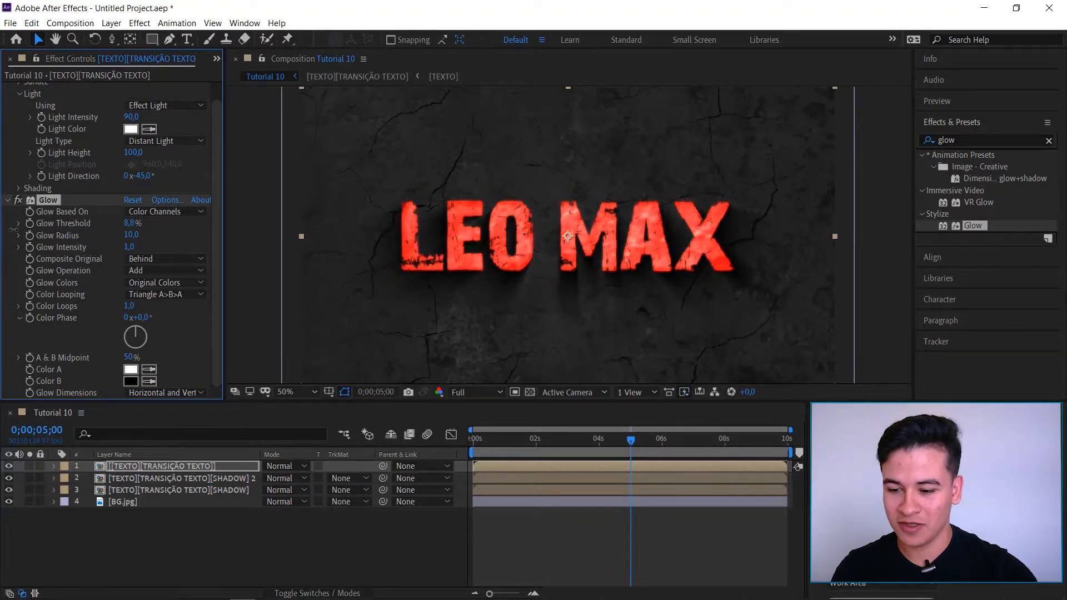
pyautogui.click(130, 224)
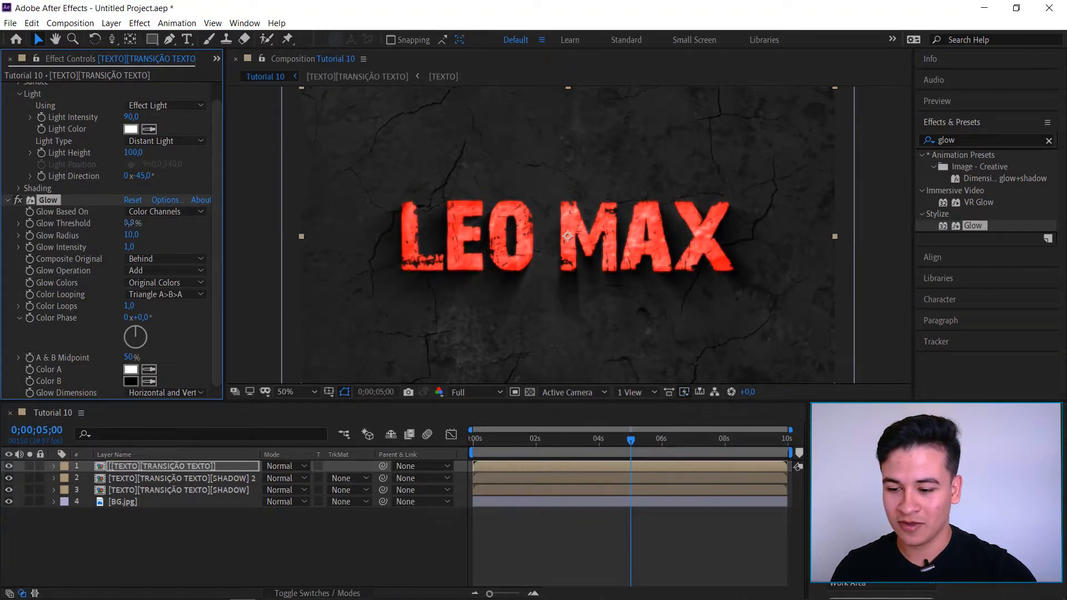
pyautogui.write('77')
pyautogui.press('Return')
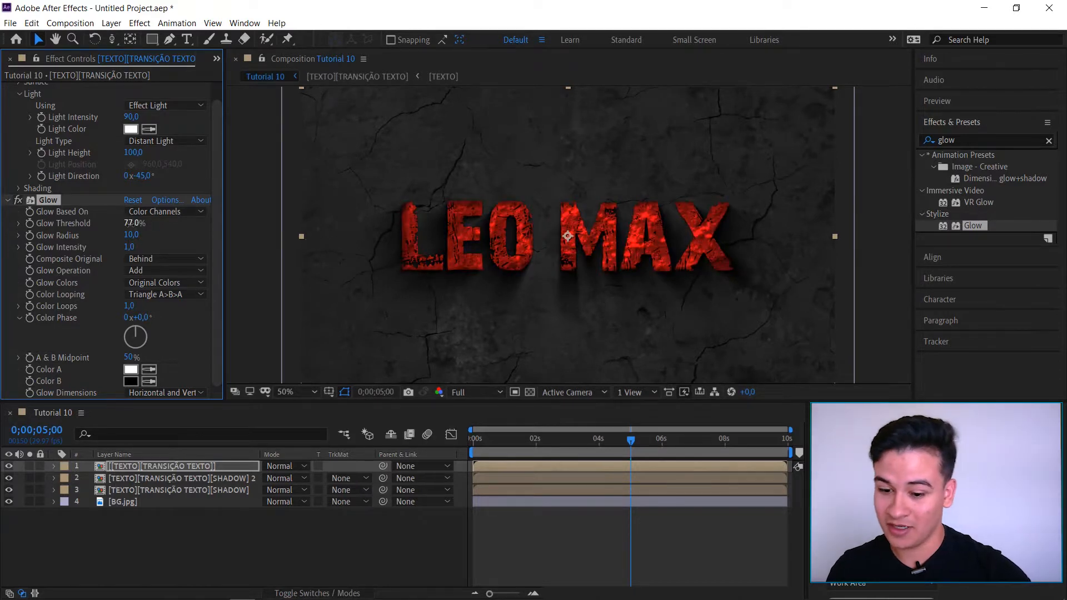
# Step: Set the Glow Threshold to 78% and the Glow Radius to 15
pyautogui.click(133, 223)
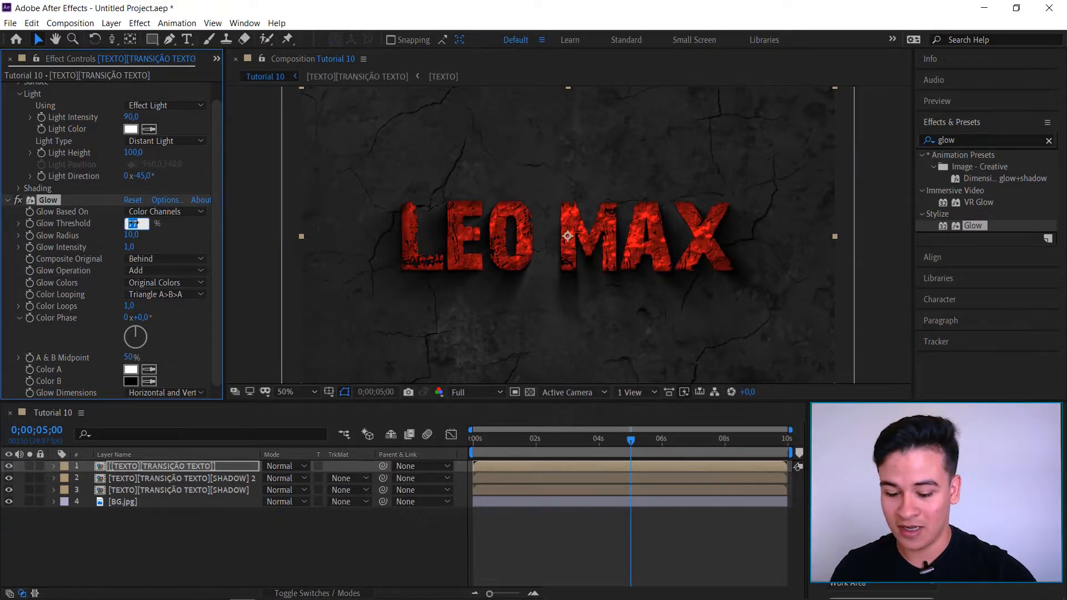
pyautogui.write('78')
pyautogui.press('Return')
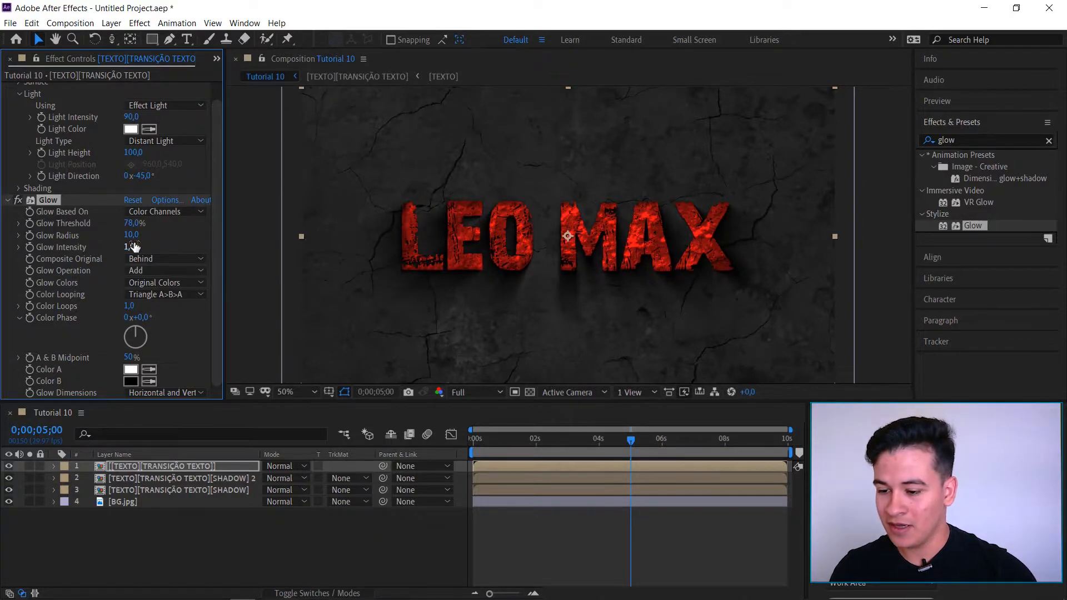
pyautogui.moveTo(149, 237); pyautogui.dragTo(156, 238)
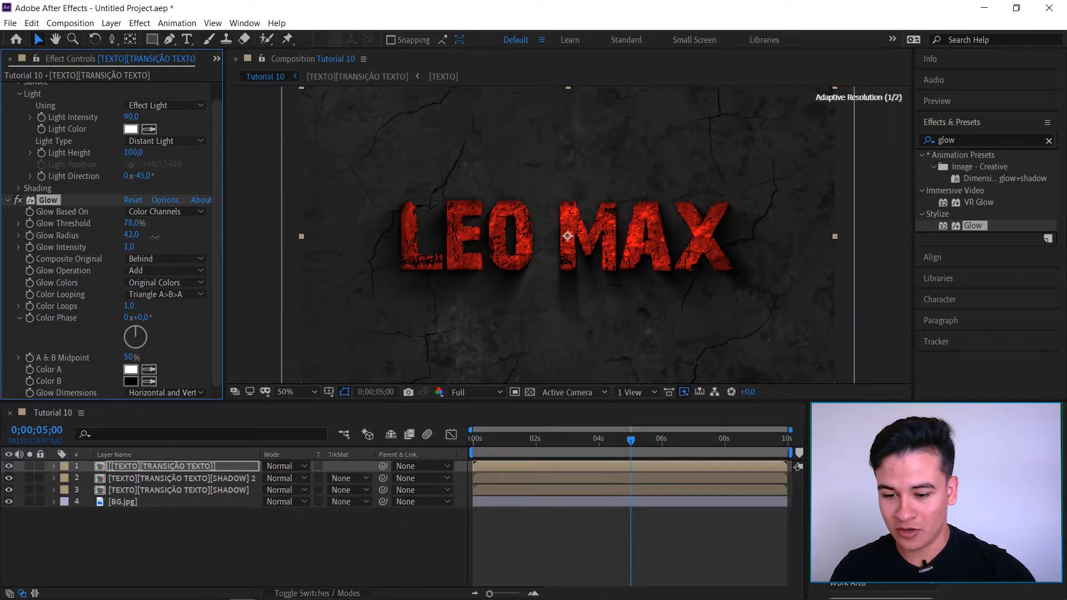
pyautogui.click(132, 235)
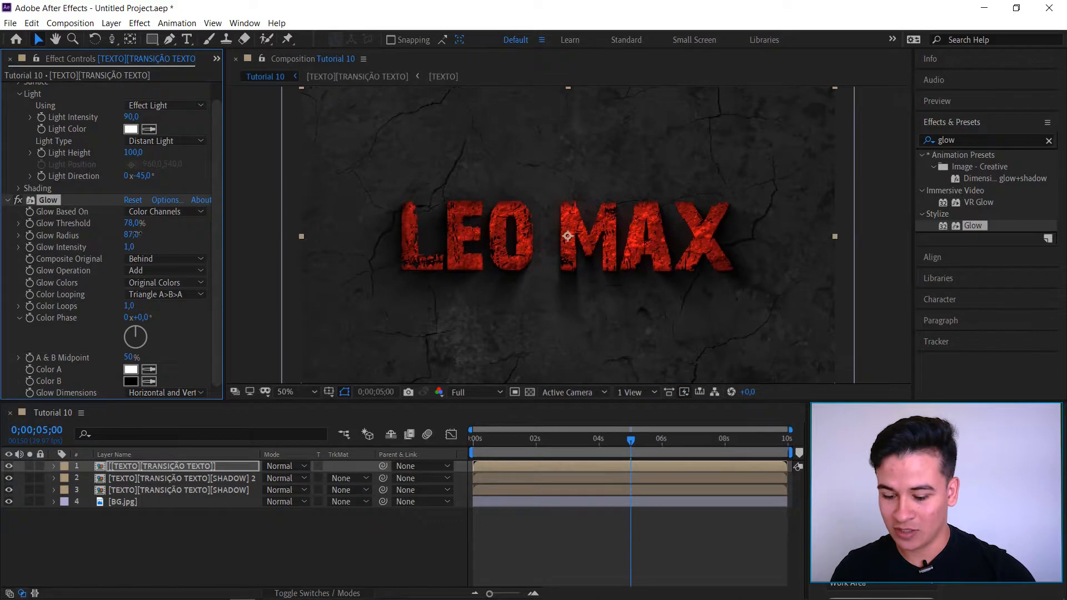
pyautogui.write('15')
pyautogui.press('Return')
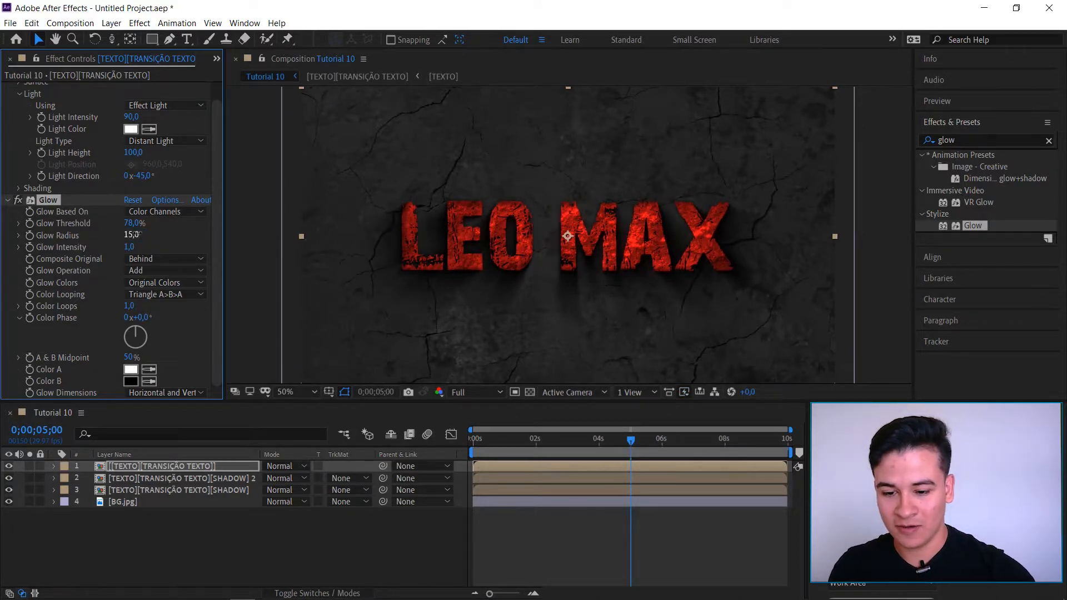
pyautogui.click(172, 249)
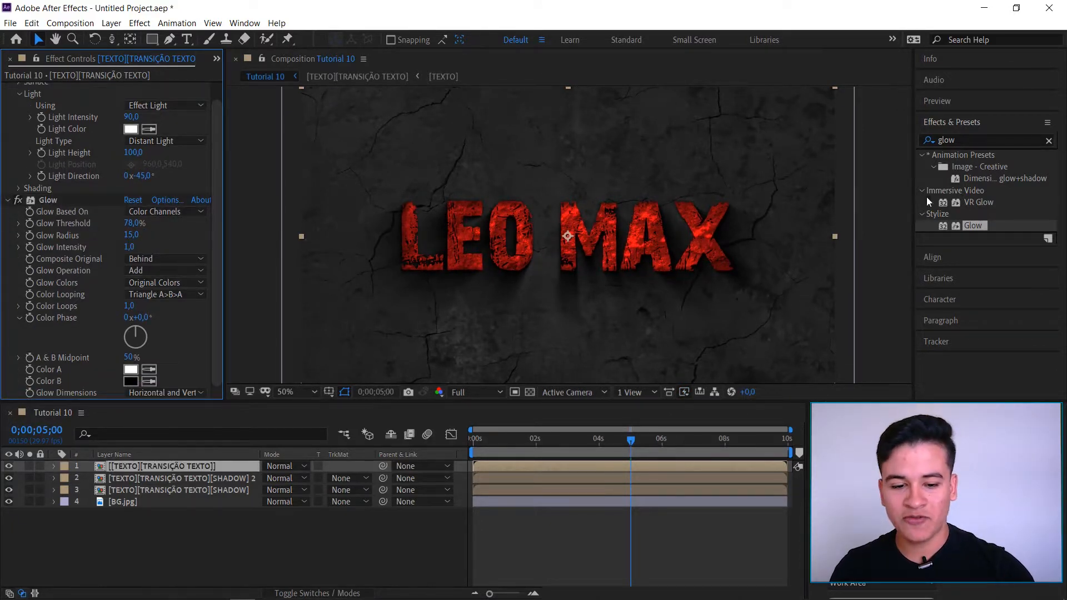
# Step: Apply the Sharpen effect to the title layer with a Sharpen Amount of 25 and inspect the letters up close
pyautogui.click(965, 142)
pyautogui.write('shar')
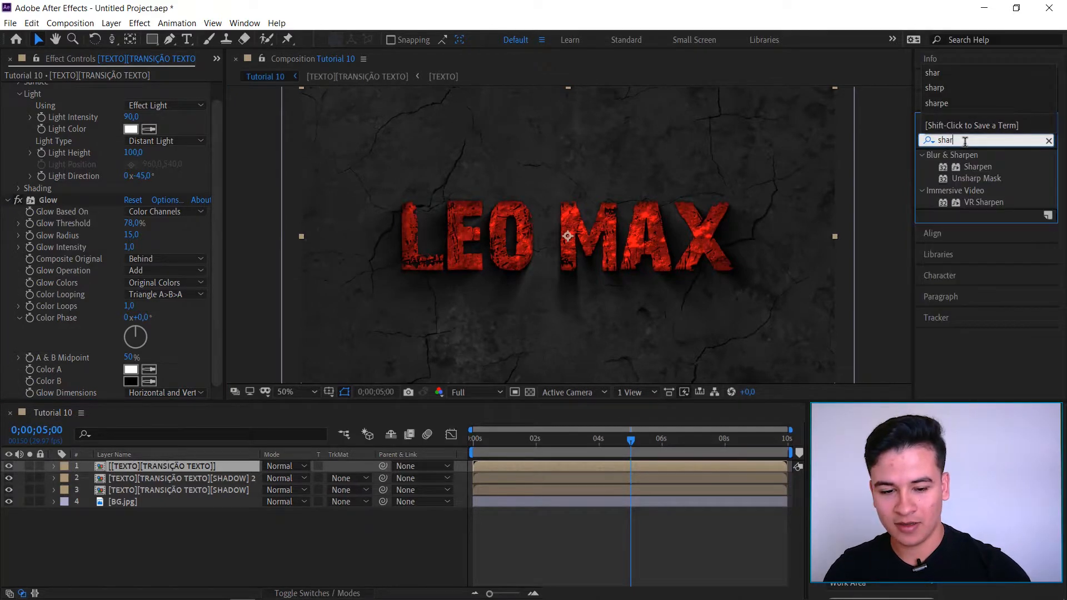
pyautogui.doubleClick(977, 166)
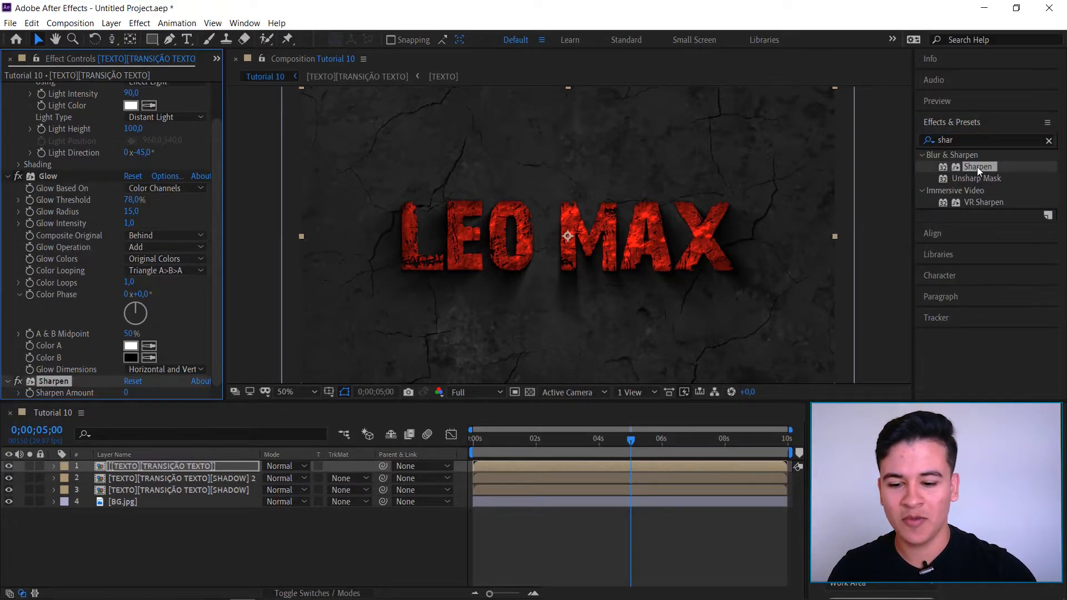
pyautogui.click(126, 392)
pyautogui.write('25')
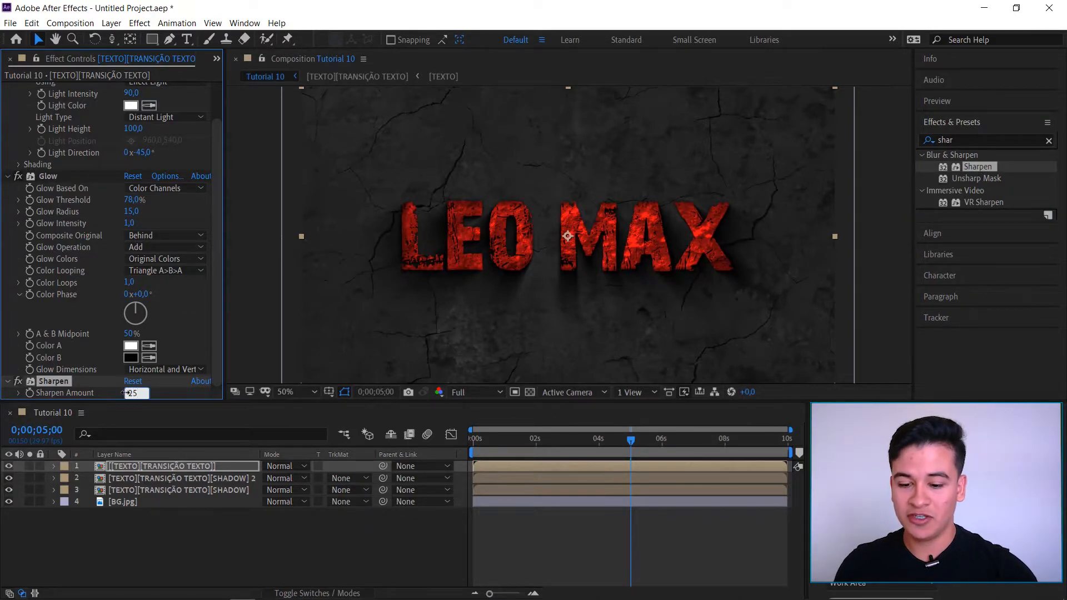
pyautogui.press('Return')
pyautogui.scroll(3, 599, 219)
pyautogui.scroll(-1, 599, 219)
pyautogui.scroll(1, 441, 238)
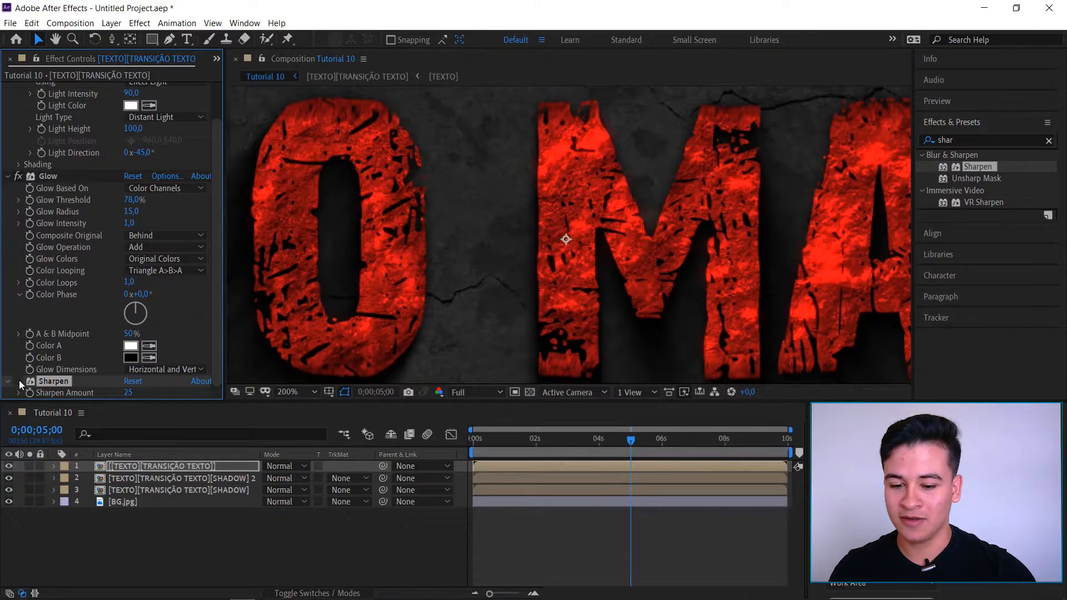
pyautogui.scroll(-4, 558, 178)
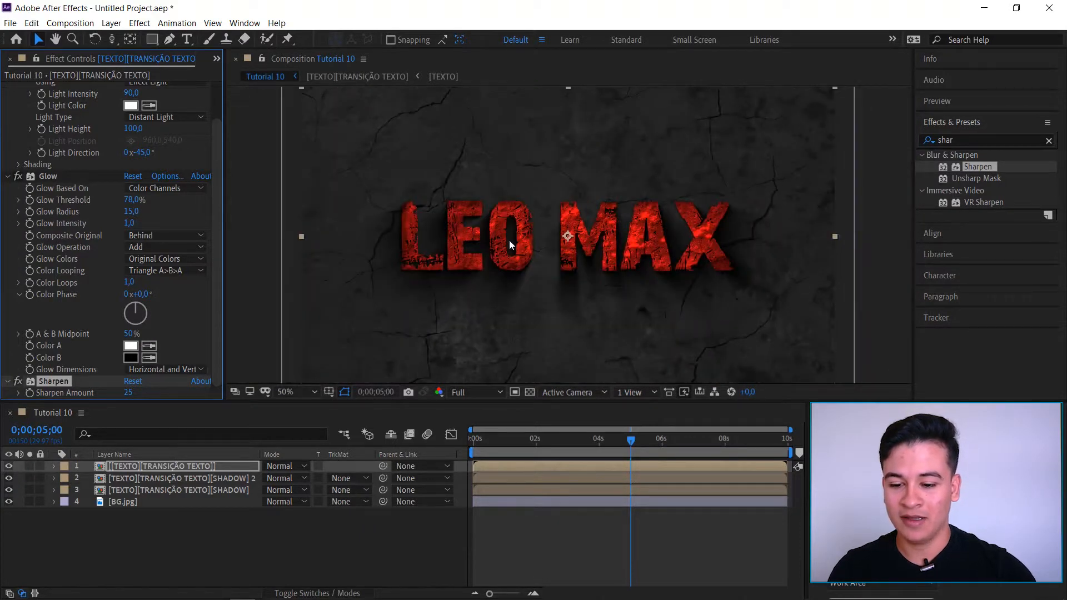
# Step: Set the composition's preview resolution to Third and play the title animation from the first frame
pyautogui.moveTo(526, 440); pyautogui.dragTo(416, 449)
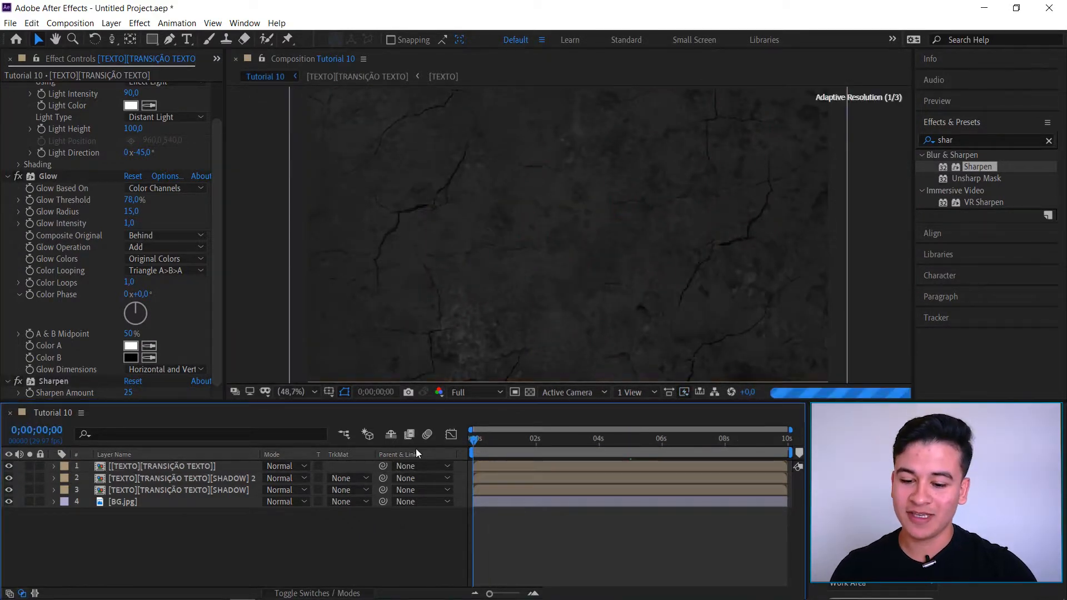
pyautogui.press('space')
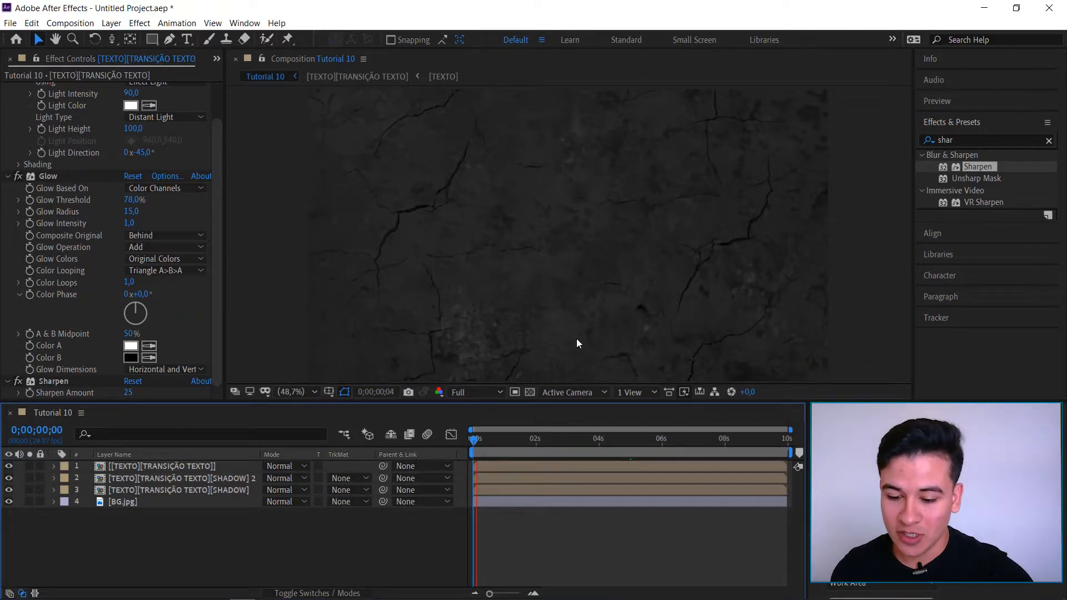
pyautogui.click(490, 392)
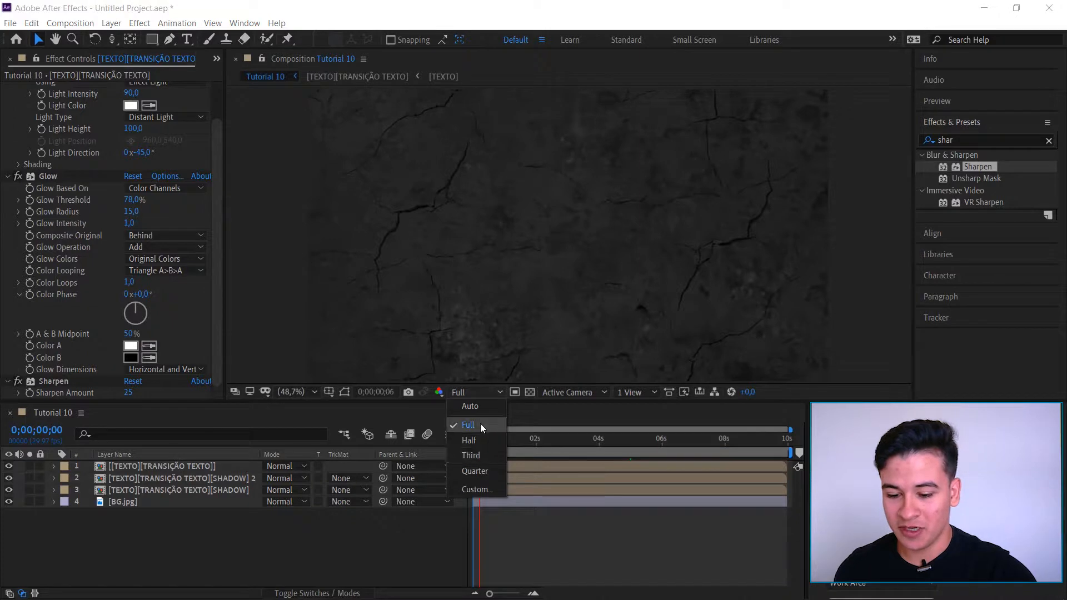
pyautogui.click(492, 455)
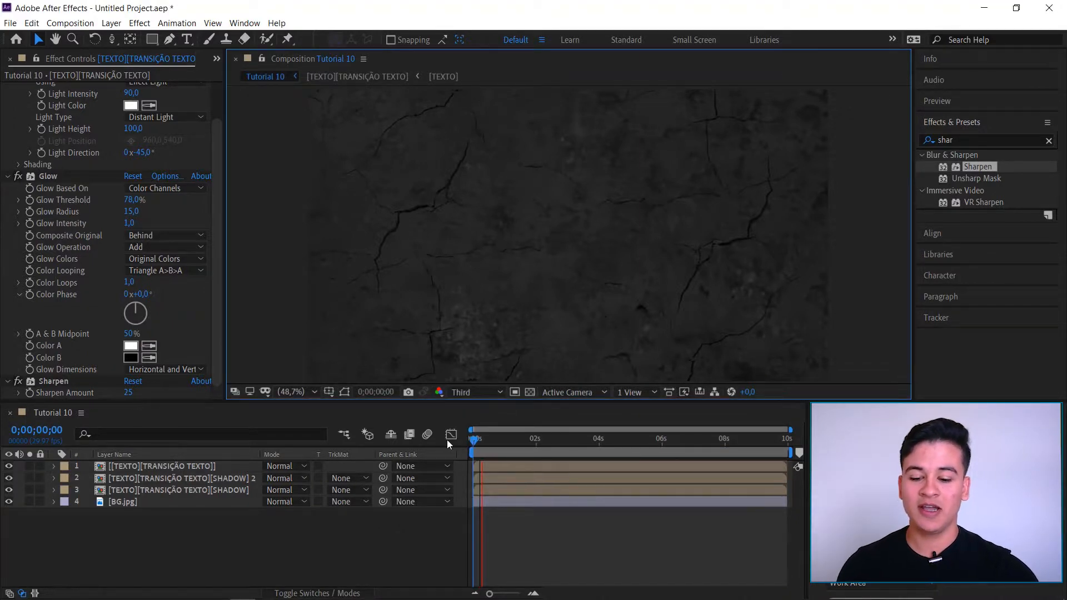
pyautogui.press('space')
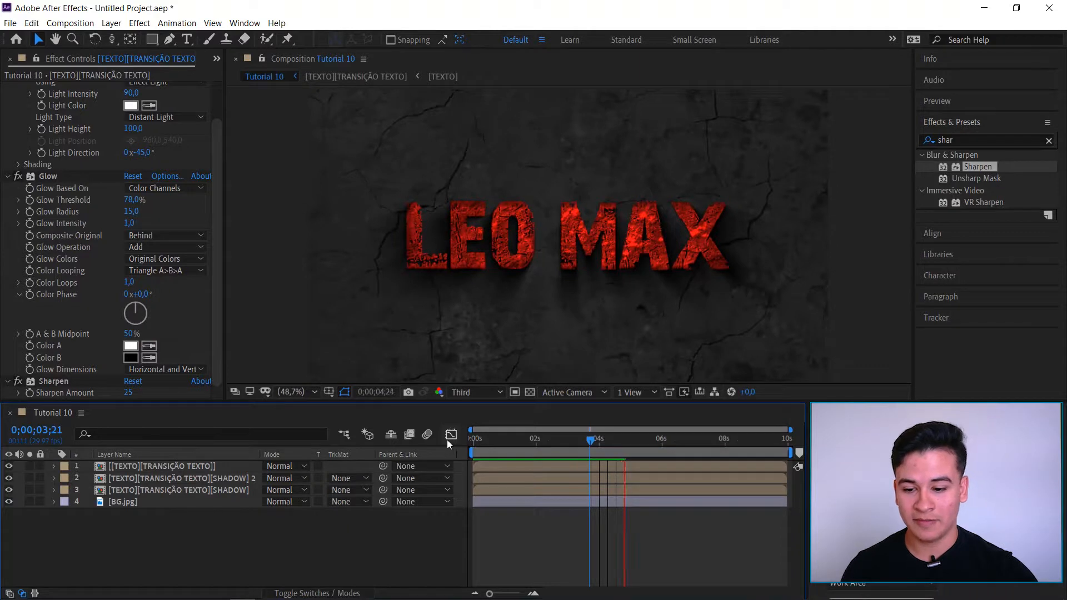
# Step: Replay the title's reveal animation from near the start and return the playhead to the first frame
pyautogui.press('Home')
pyautogui.click(493, 445)
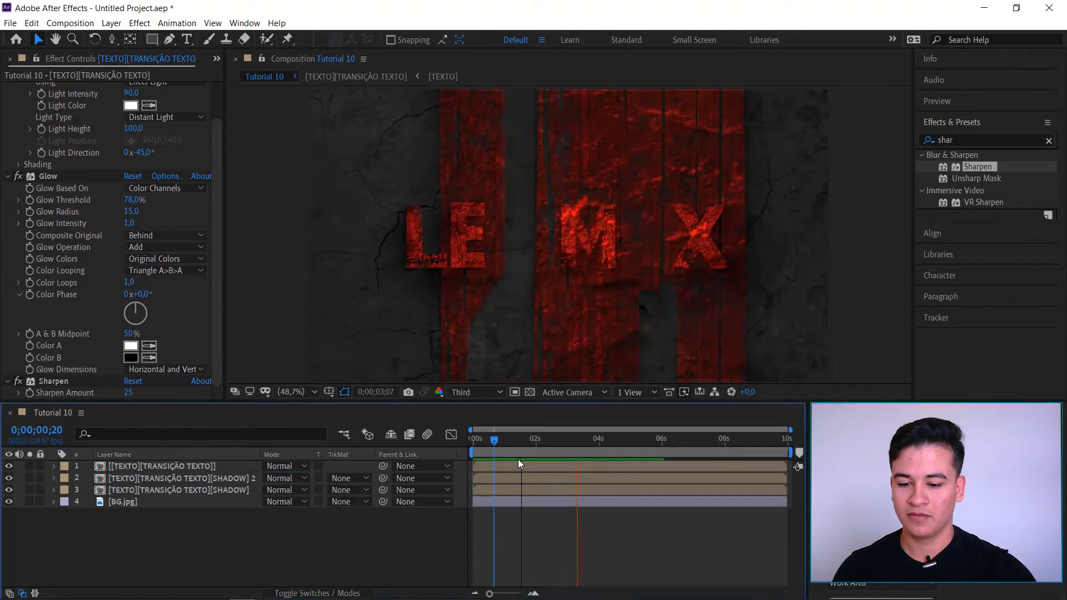
pyautogui.press('space')
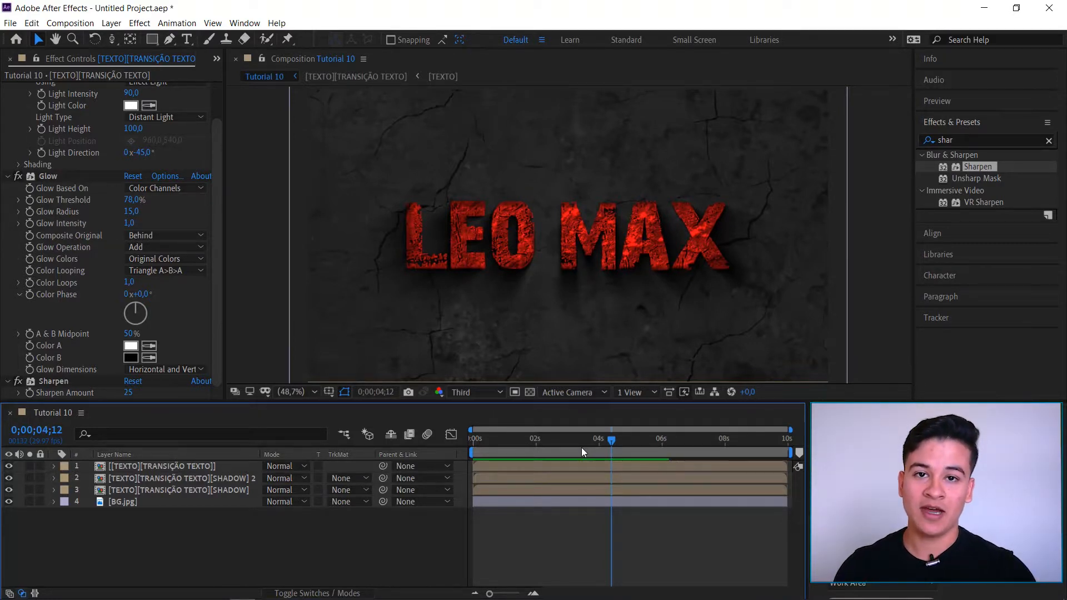
pyautogui.moveTo(611, 442); pyautogui.dragTo(412, 442)
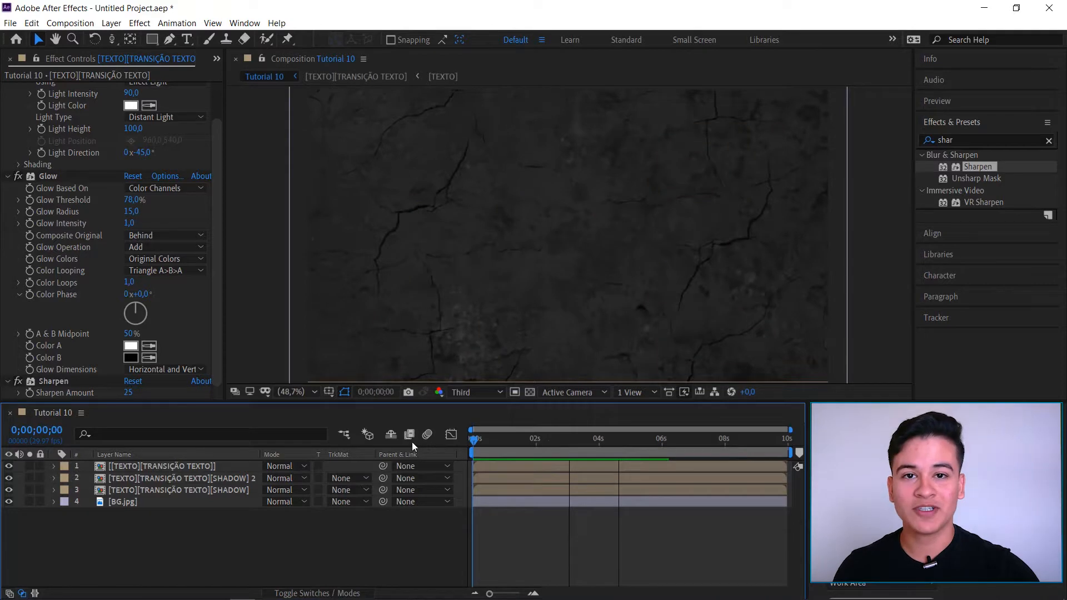
pyautogui.click(216, 324)
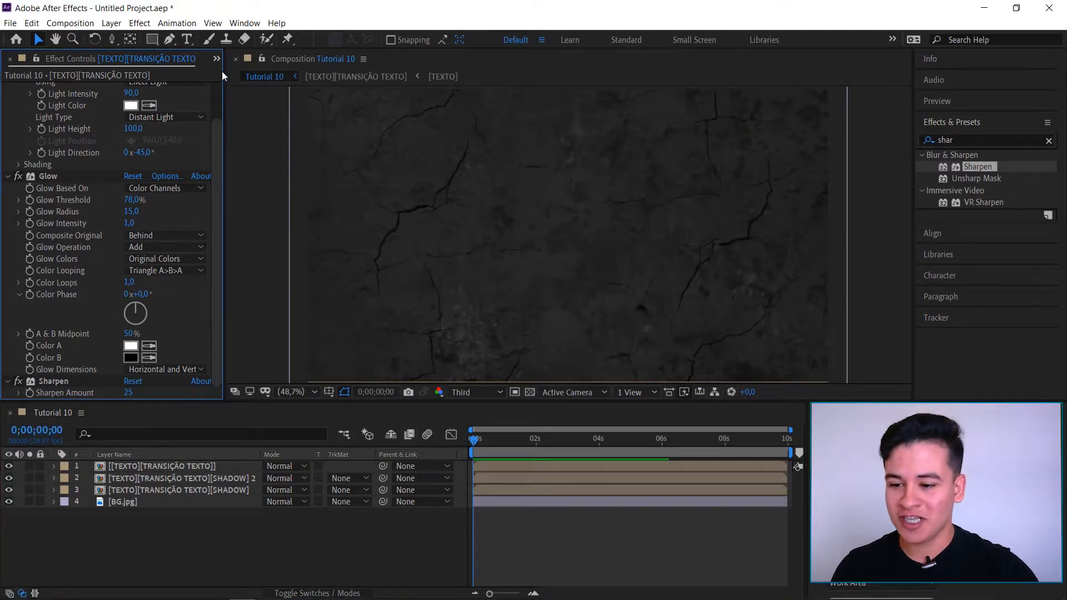
# Step: Add Particles.mov as the topmost layer of the Tutorial 10 composition and set its blending mode to Add
pyautogui.click(217, 57)
pyautogui.click(259, 81)
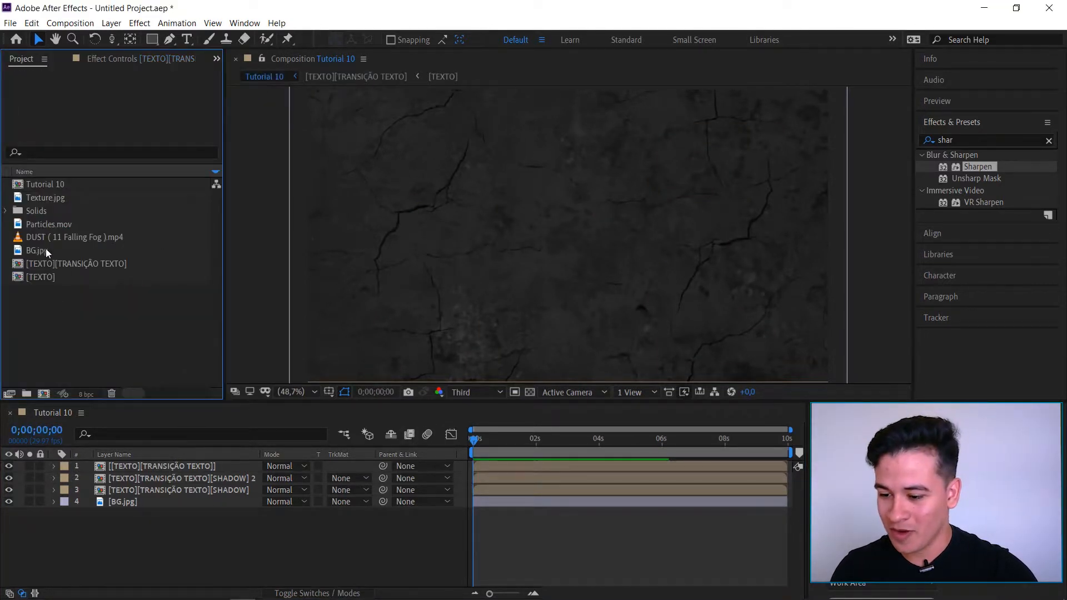
pyautogui.moveTo(42, 223); pyautogui.dragTo(73, 465)
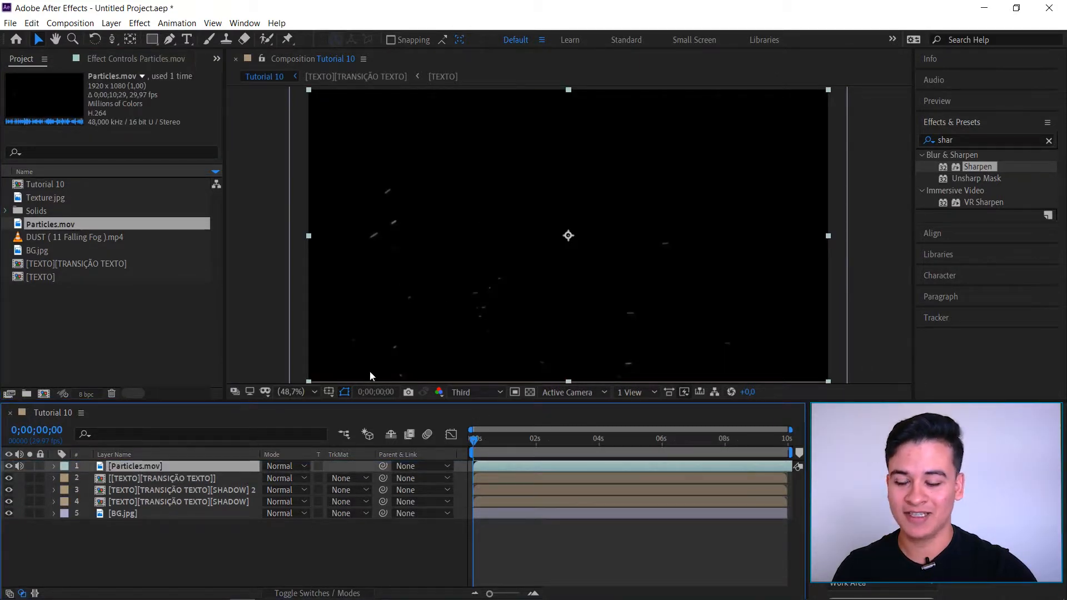
pyautogui.click(286, 465)
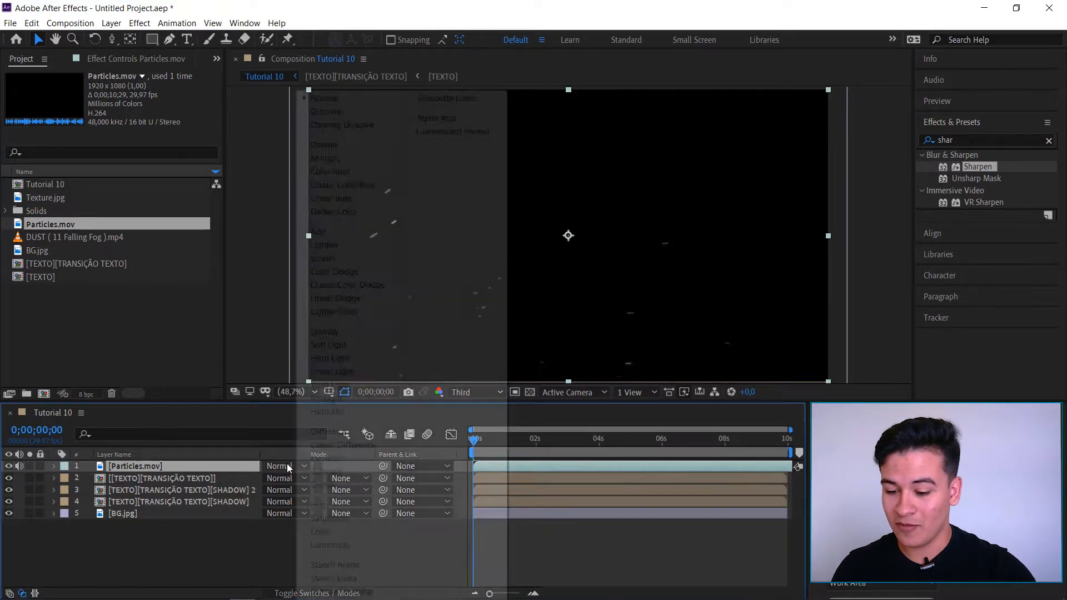
pyautogui.click(338, 233)
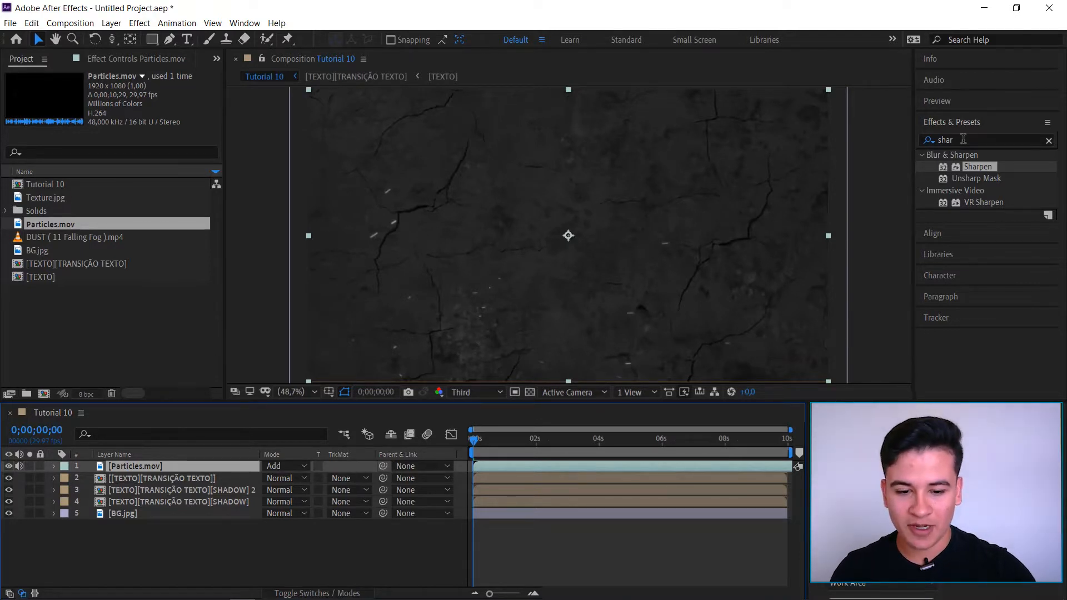
# Step: Apply the Curves effect to the particles layer and raise its RGB curve to brighten the particles, previewing at Full resolution
pyautogui.click(963, 139)
pyautogui.write('curv')
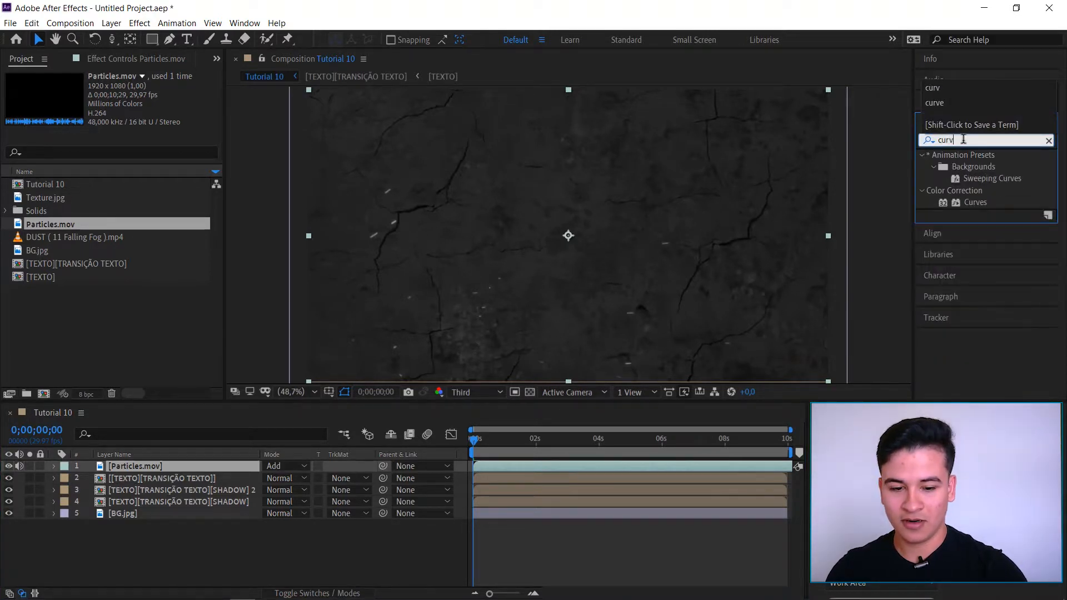
pyautogui.doubleClick(976, 202)
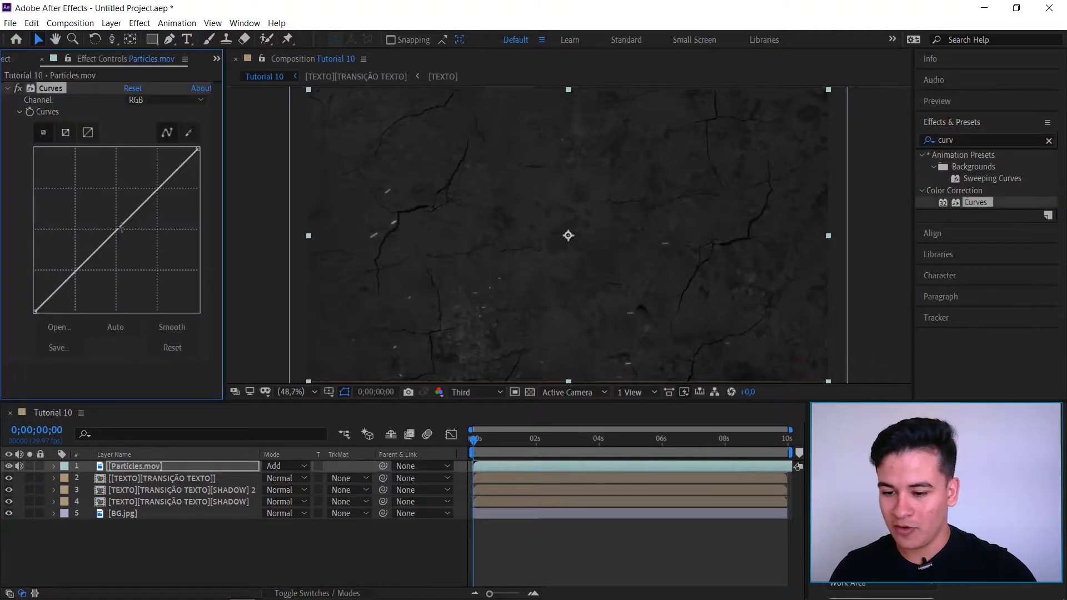
pyautogui.moveTo(122, 224); pyautogui.dragTo(130, 190)
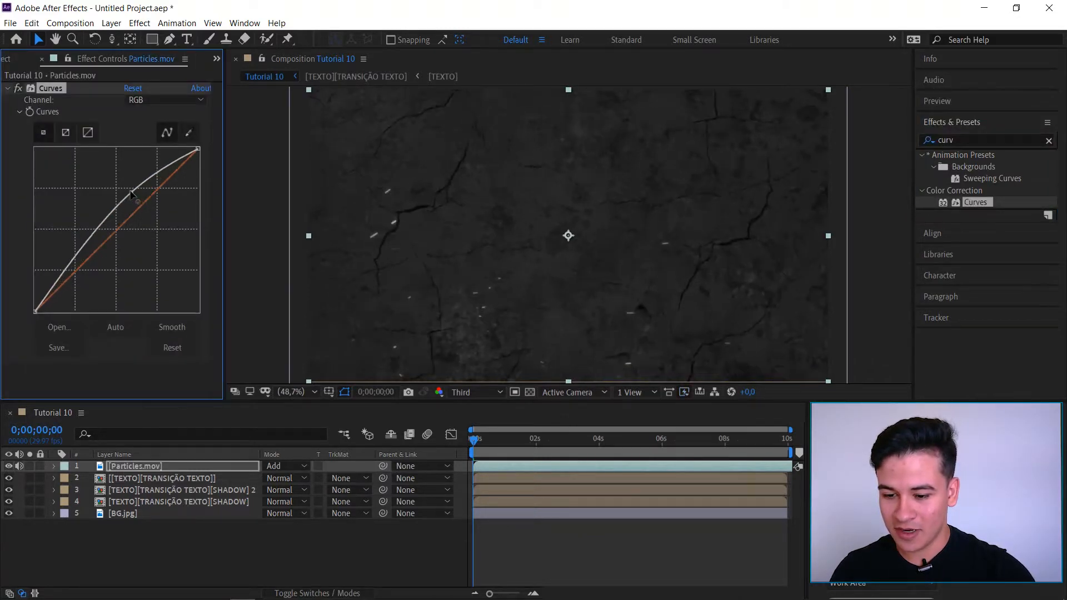
pyautogui.click(461, 392)
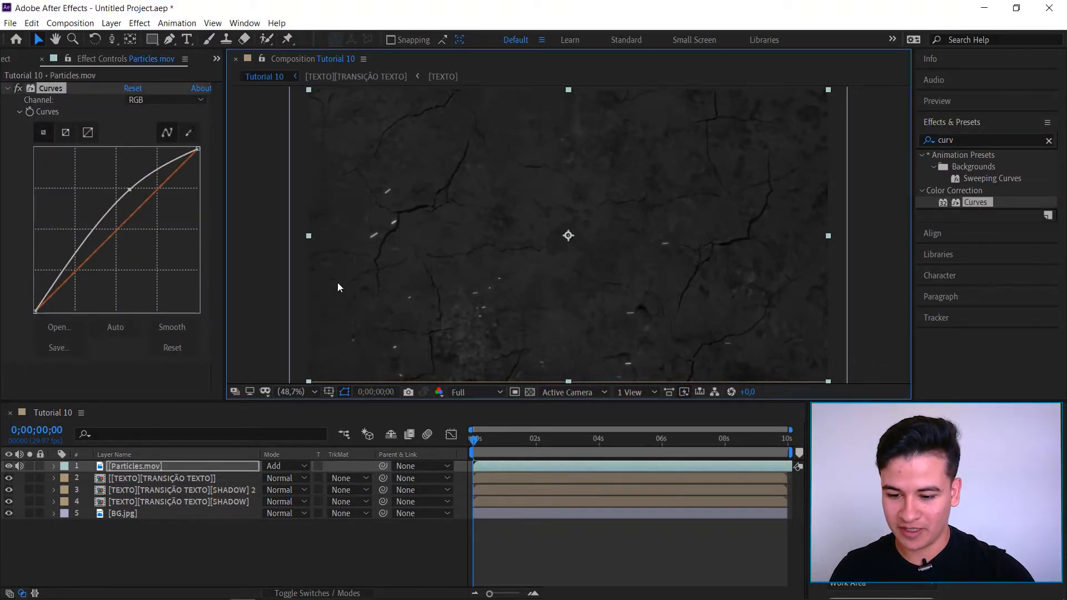
pyautogui.moveTo(131, 187)
pyautogui.mouseDown()
pyautogui.moveTo(132, 176)
pyautogui.moveTo(146, 237)
pyautogui.moveTo(138, 179)
pyautogui.mouseUp()
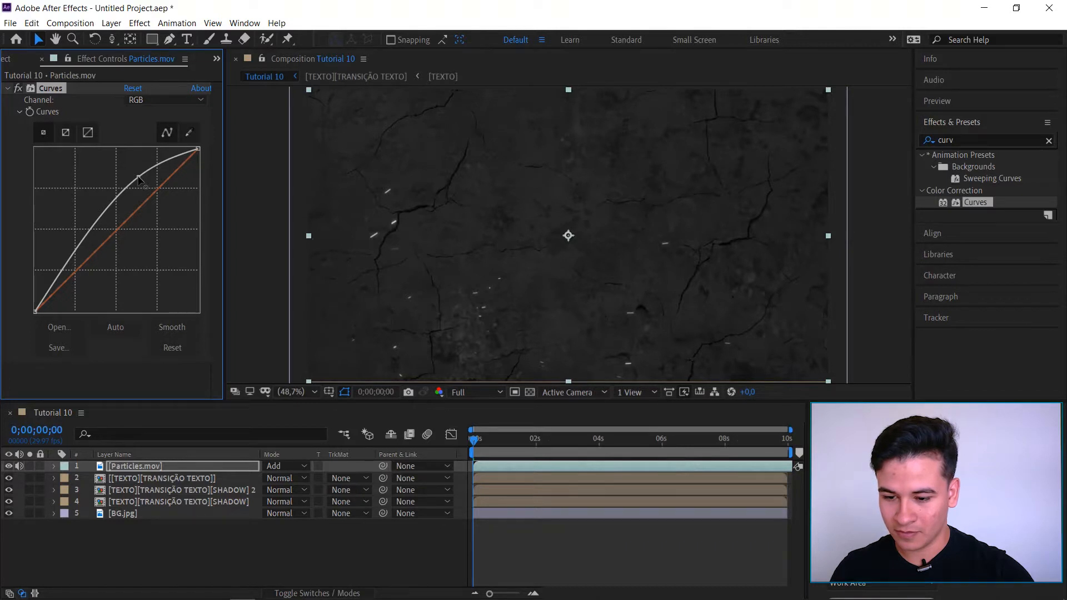
# Step: Raise the Red channel curve of the particles layer for a warm tint and return the Curves channel to RGB
pyautogui.click(166, 100)
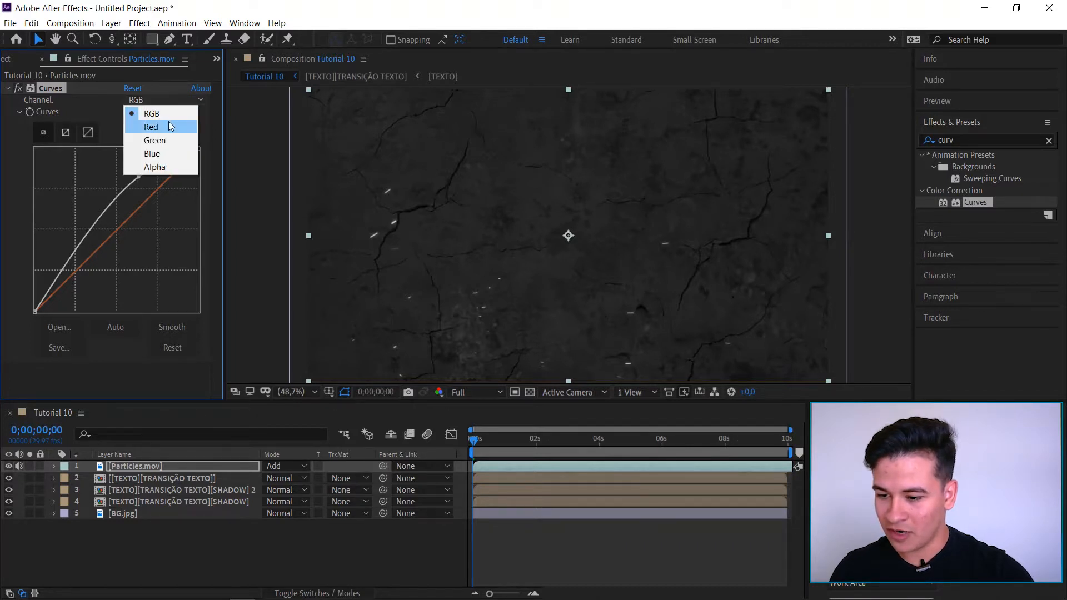
pyautogui.click(167, 127)
pyautogui.moveTo(150, 196); pyautogui.dragTo(151, 164)
pyautogui.click(166, 101)
pyautogui.click(167, 115)
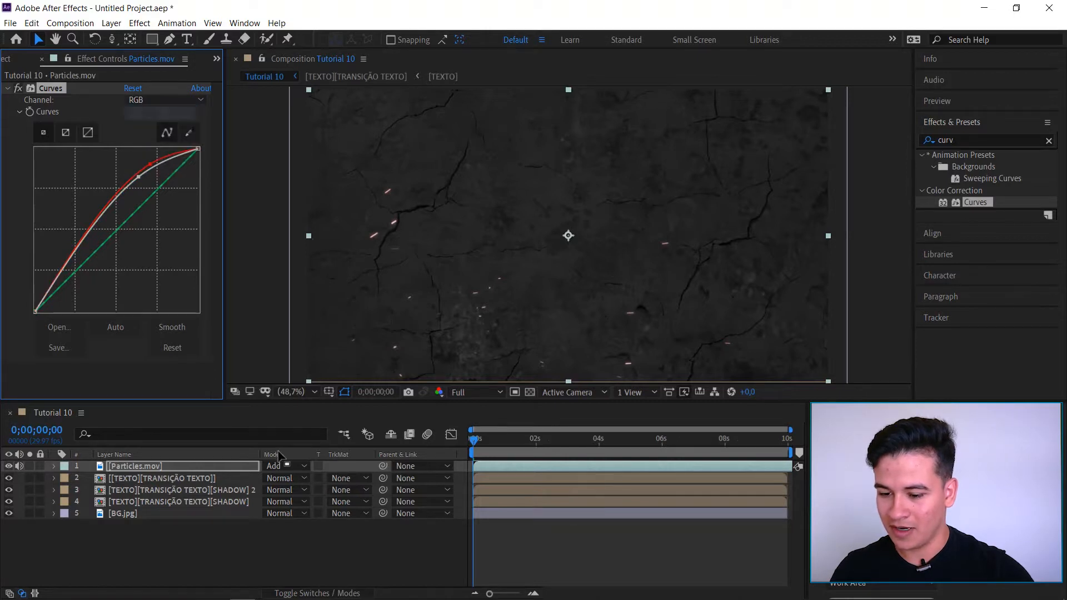
# Step: Add the DUST ( 11 Falling Fog ).mp4 footage above the particles layer in the composition
pyautogui.click(303, 545)
pyautogui.click(7, 58)
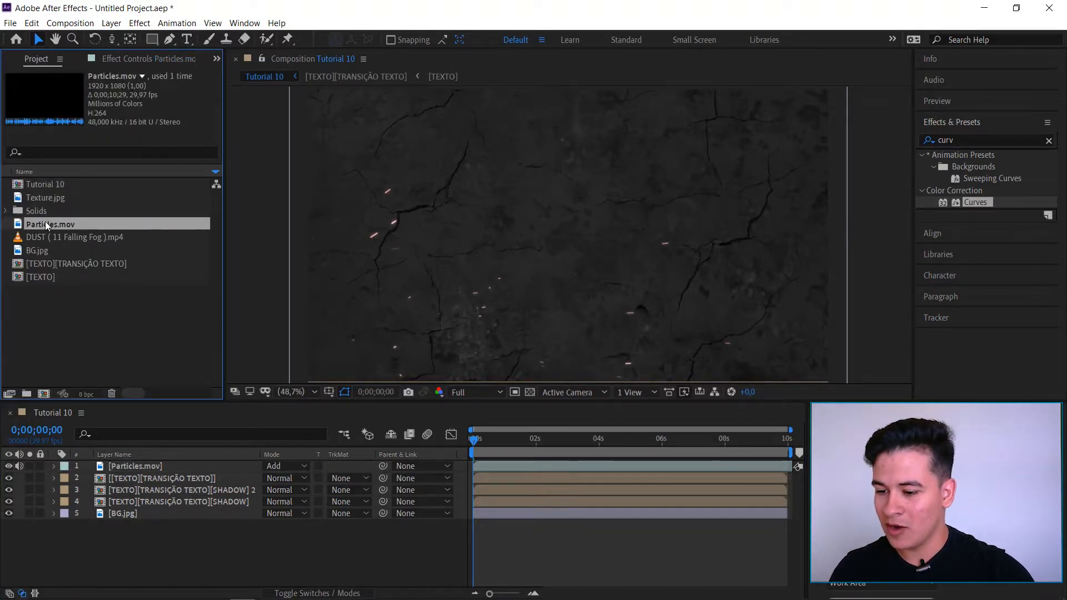
pyautogui.moveTo(48, 239); pyautogui.dragTo(125, 461)
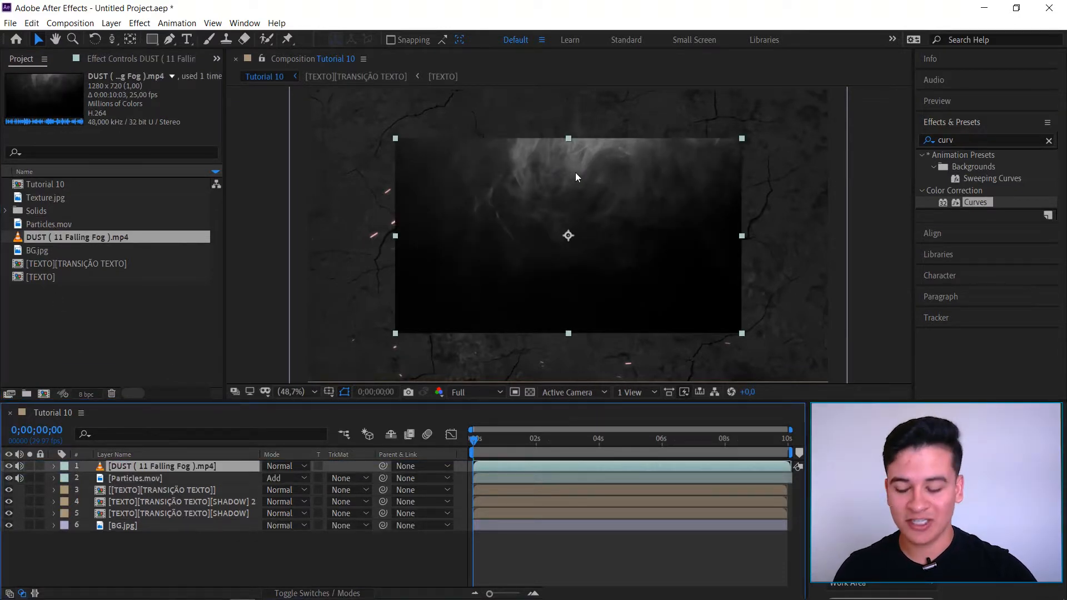
# Step: Enlarge the dust footage well beyond the composition frame, reposition it over the scene, and fit the composition view
pyautogui.press(',')
pyautogui.press(',')
pyautogui.press(',')
pyautogui.press(',')
pyautogui.moveTo(615, 258); pyautogui.dragTo(725, 328)
pyautogui.moveTo(682, 242)
pyautogui.mouseDown()
pyautogui.moveTo(655, 257)
pyautogui.moveTo(699, 234)
pyautogui.moveTo(689, 239)
pyautogui.mouseUp()
pyautogui.moveTo(725, 320); pyautogui.dragTo(726, 324)
pyautogui.moveTo(699, 249); pyautogui.dragTo(693, 259)
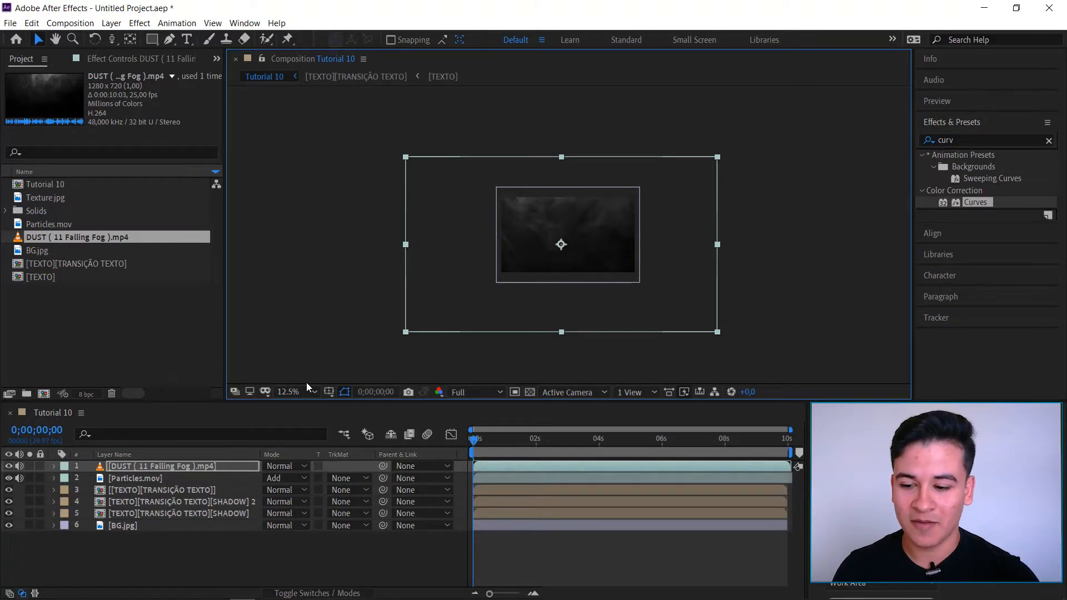
pyautogui.click(308, 391)
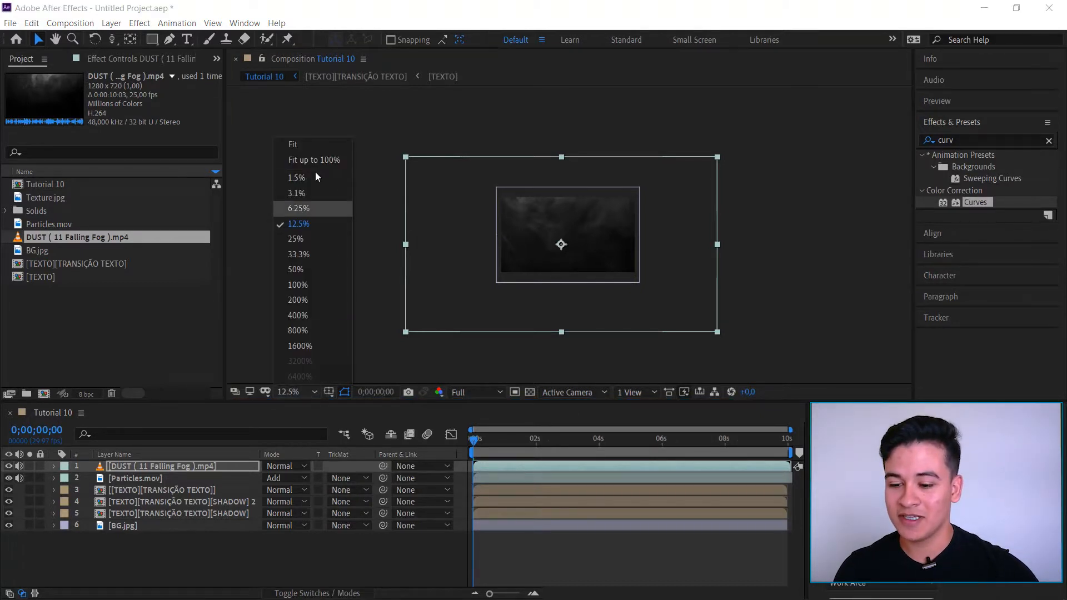
pyautogui.click(316, 147)
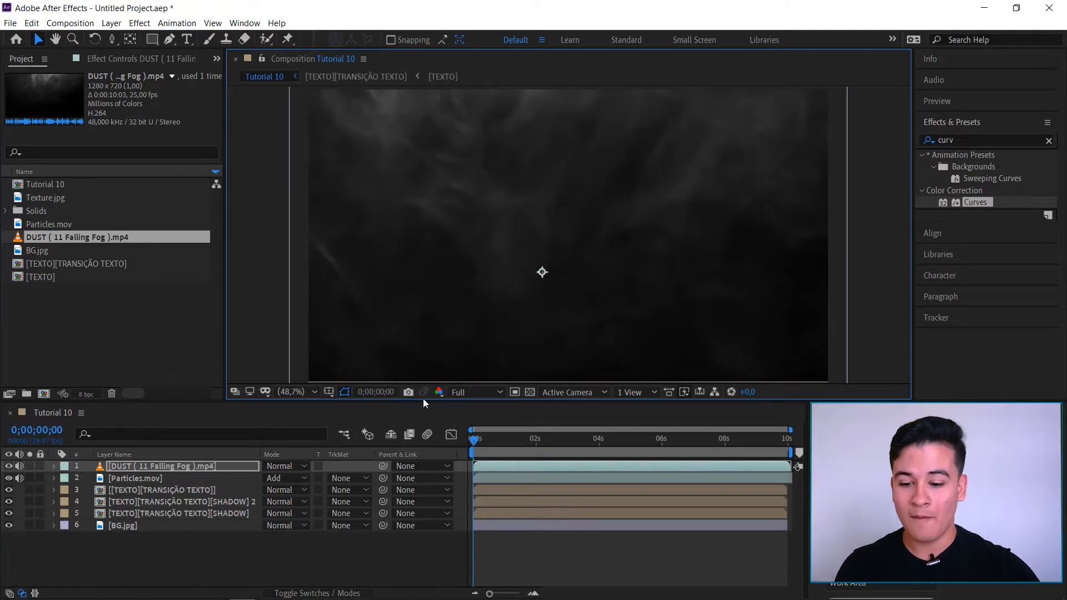
# Step: Set the dust layer's blending mode to Screen and darken it with a Curves effect by lowering the RGB curve
pyautogui.click(281, 466)
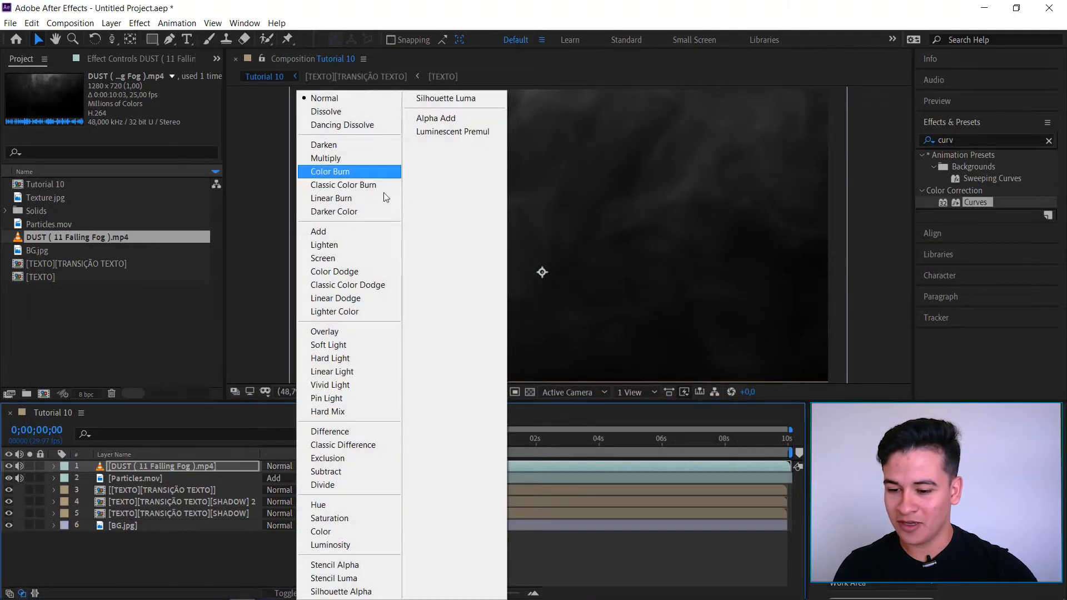
pyautogui.click(338, 256)
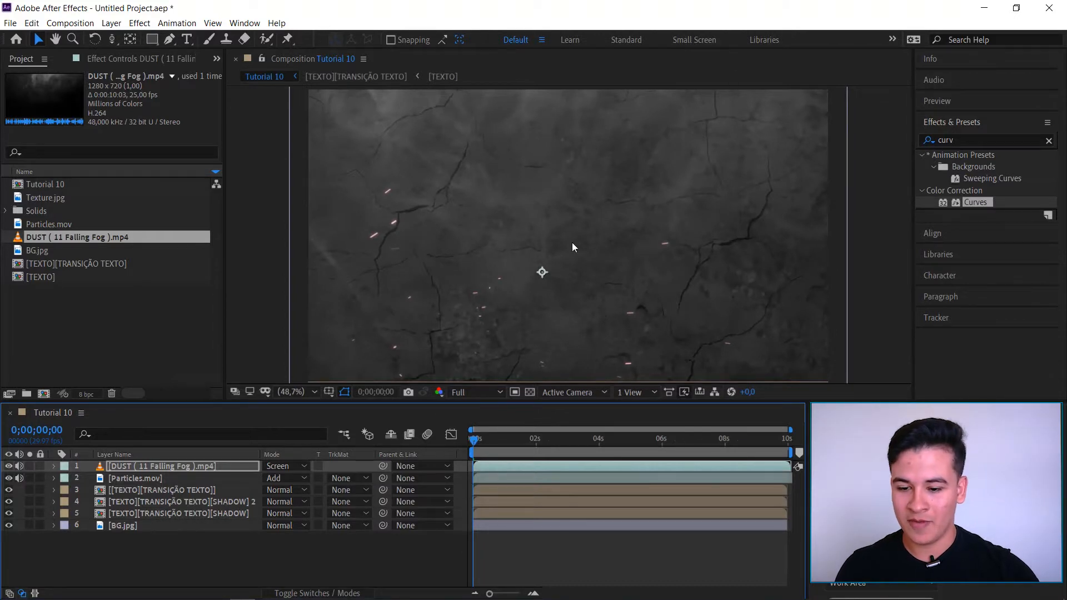
pyautogui.moveTo(977, 202); pyautogui.dragTo(148, 470)
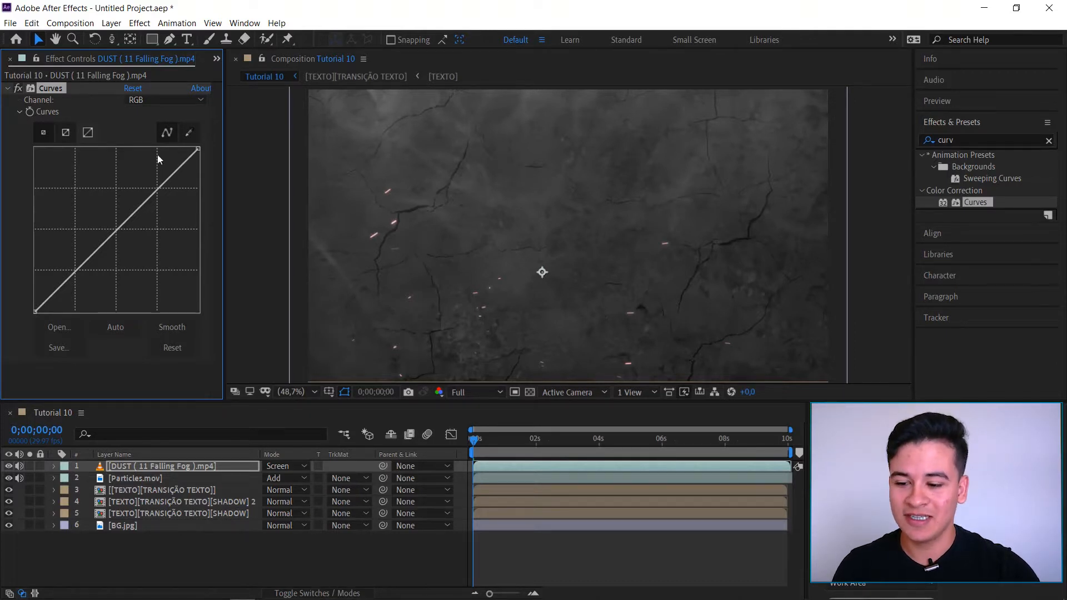
pyautogui.click(154, 194)
pyautogui.moveTo(153, 194); pyautogui.dragTo(162, 209)
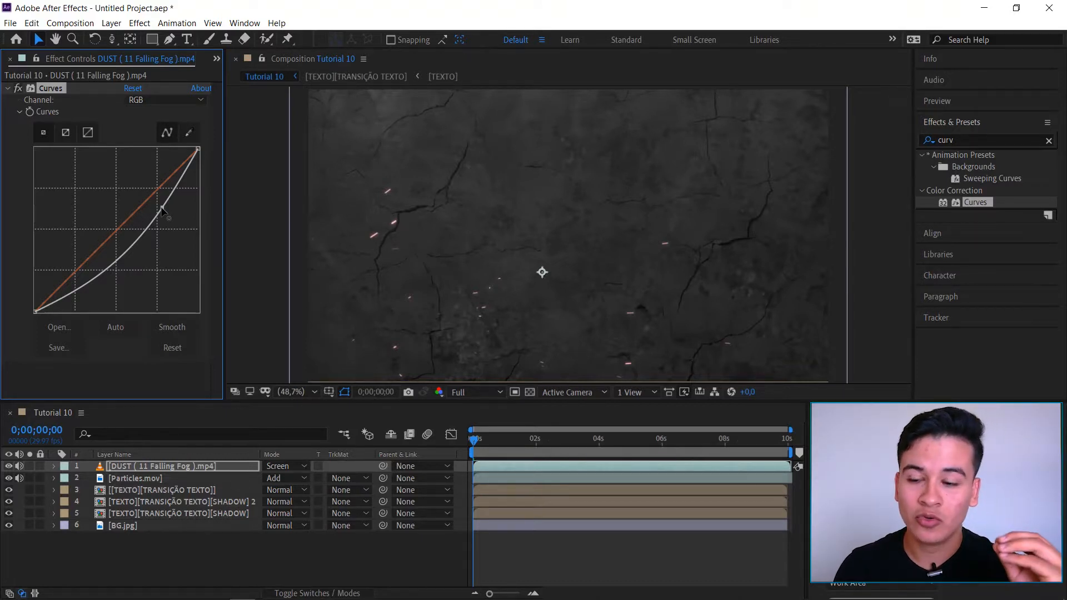
# Step: Scrub through the title reveal to review the particles and dust, and return the playhead to the first frame
pyautogui.click(217, 59)
pyautogui.click(244, 76)
pyautogui.click(503, 547)
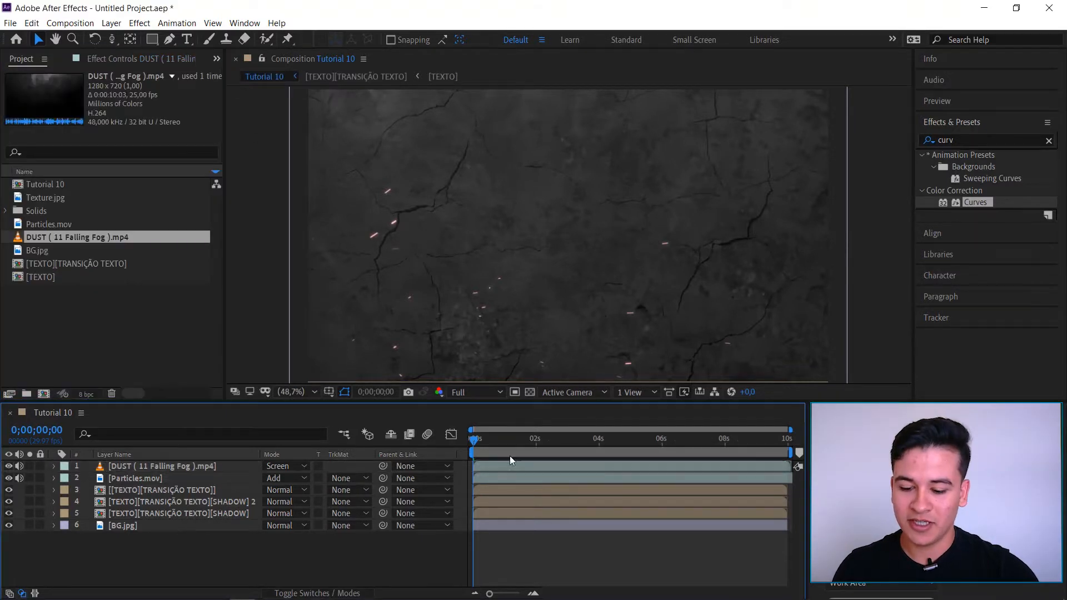
pyautogui.moveTo(477, 440); pyautogui.dragTo(576, 441)
pyautogui.press('Home')
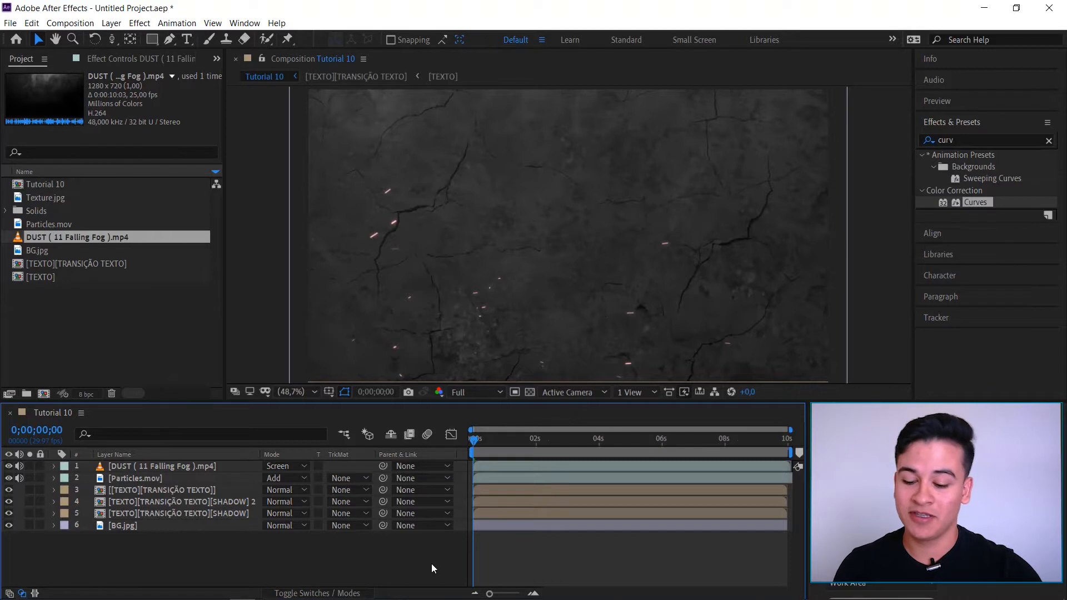
# Step: Create a new Spot light with 100% Intensity, Smooth Falloff, a Radius of 2500 and a Falloff Distance of 3000
pyautogui.rightClick(317, 553)
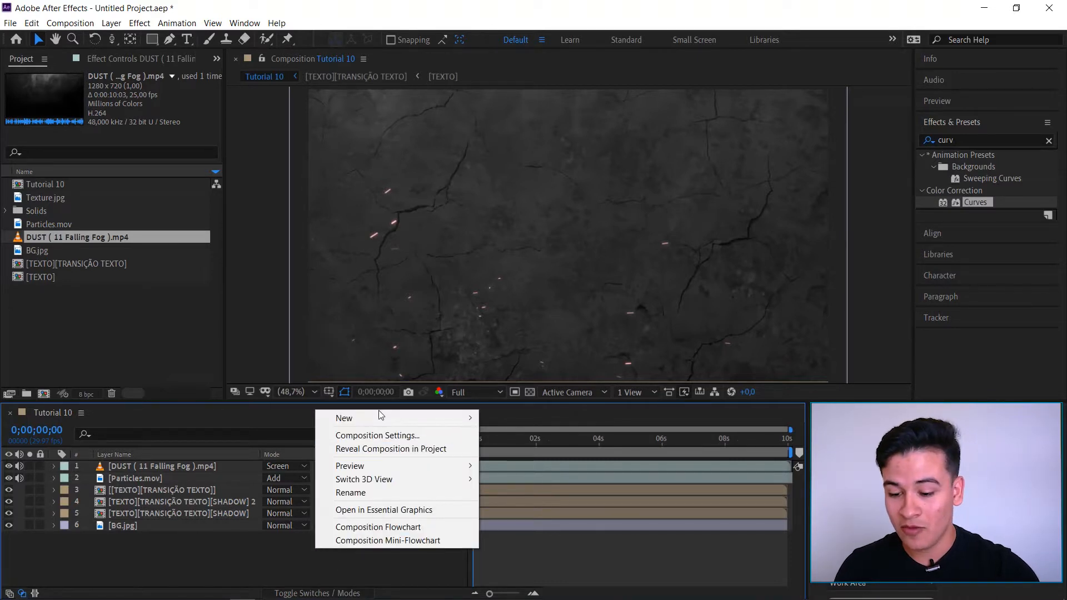
pyautogui.moveTo(428, 420)
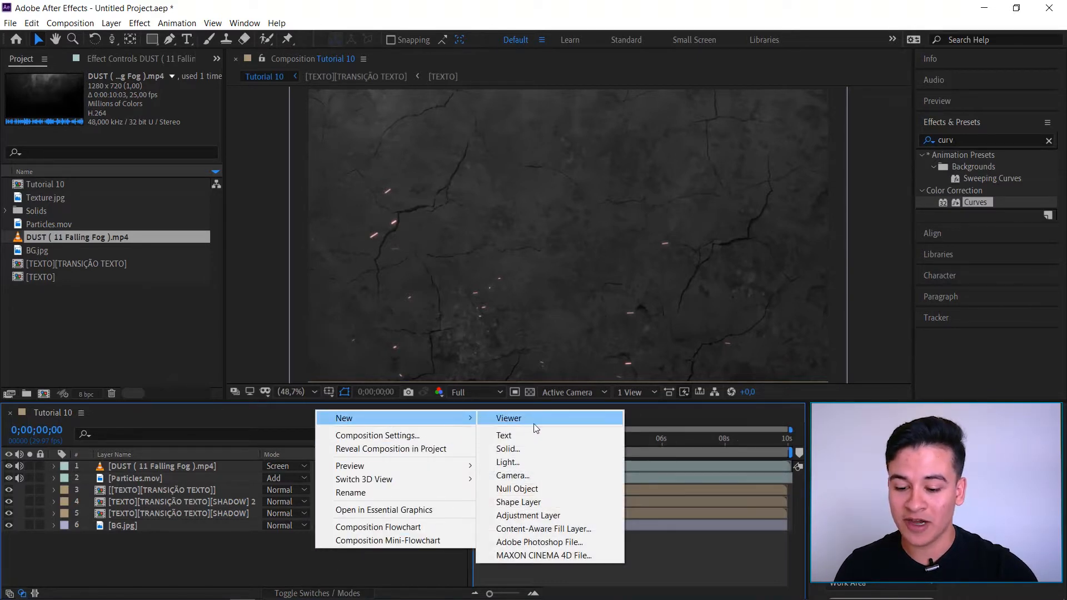
pyautogui.click(507, 463)
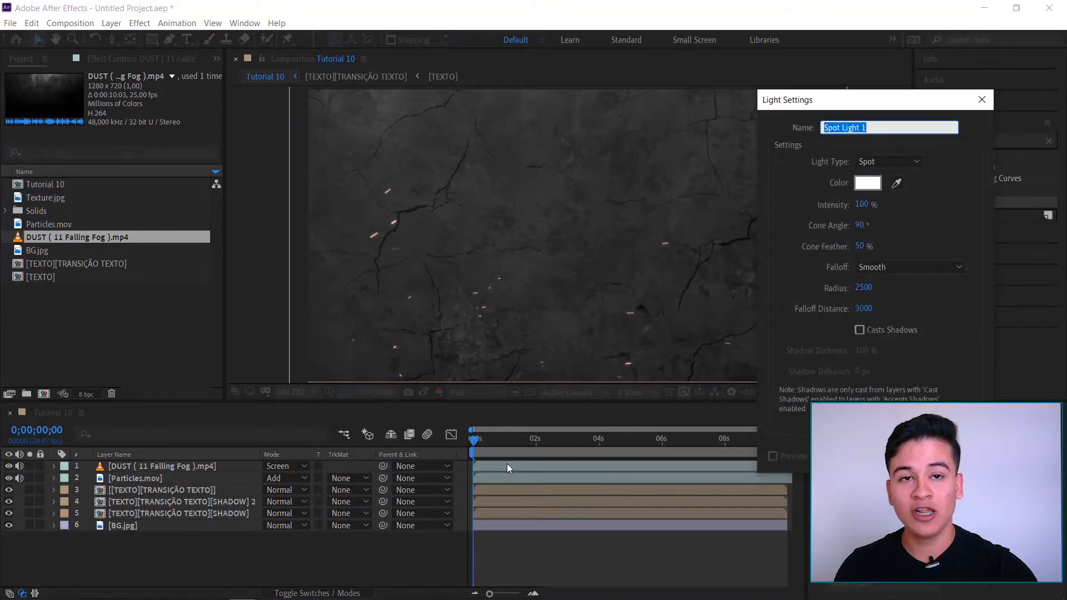
pyautogui.moveTo(882, 105); pyautogui.dragTo(611, 107)
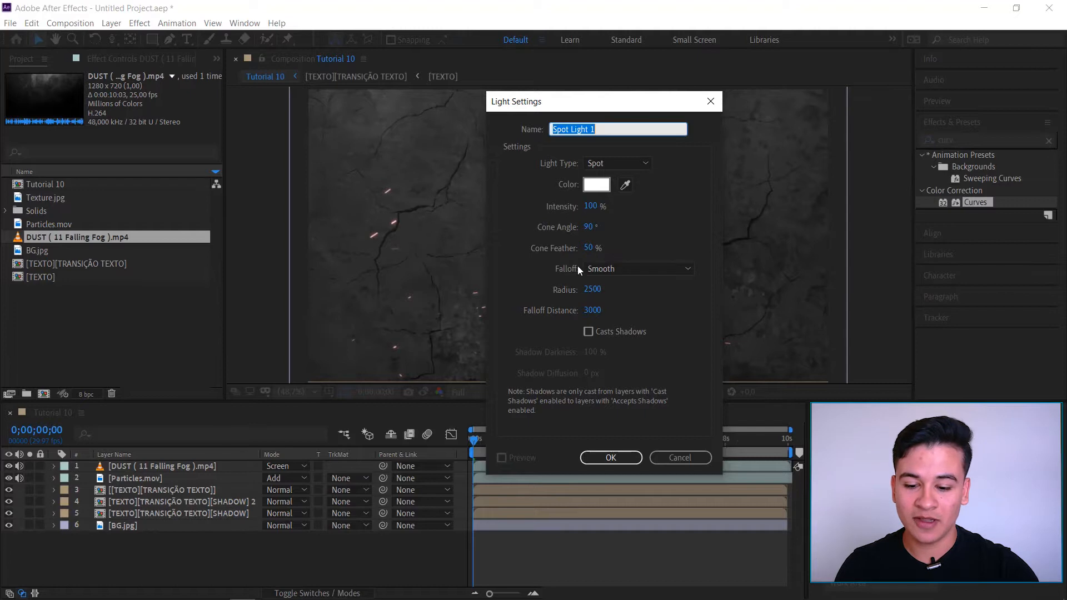
pyautogui.click(613, 269)
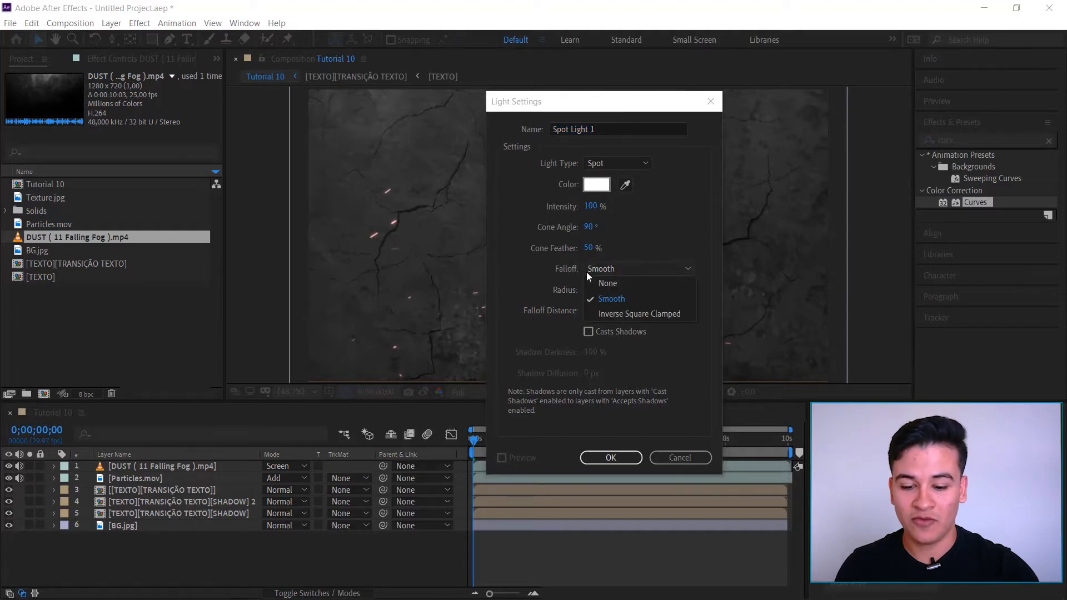
pyautogui.click(634, 300)
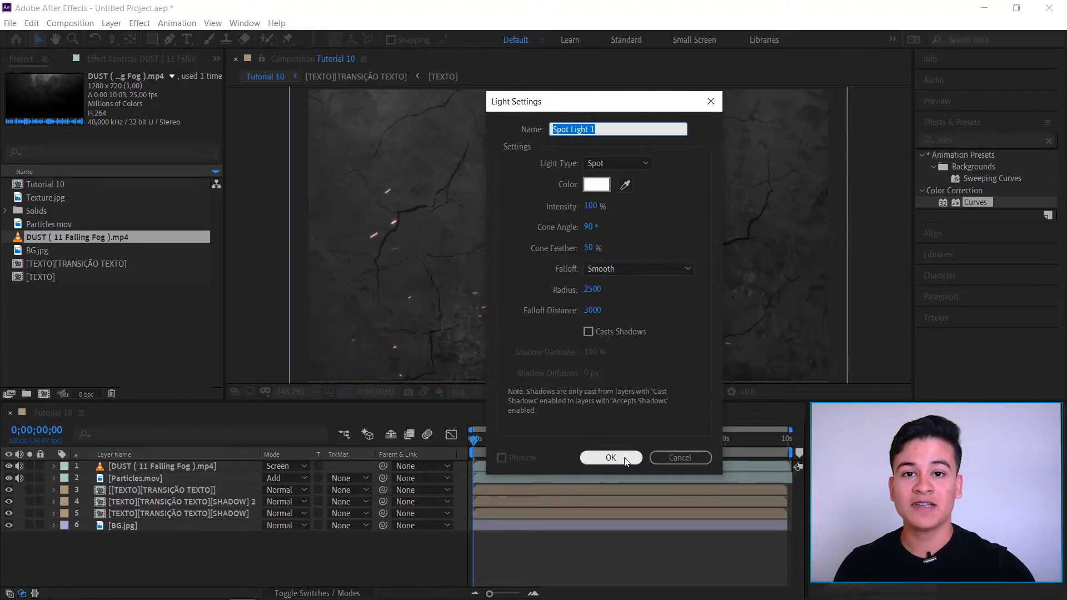
pyautogui.click(628, 462)
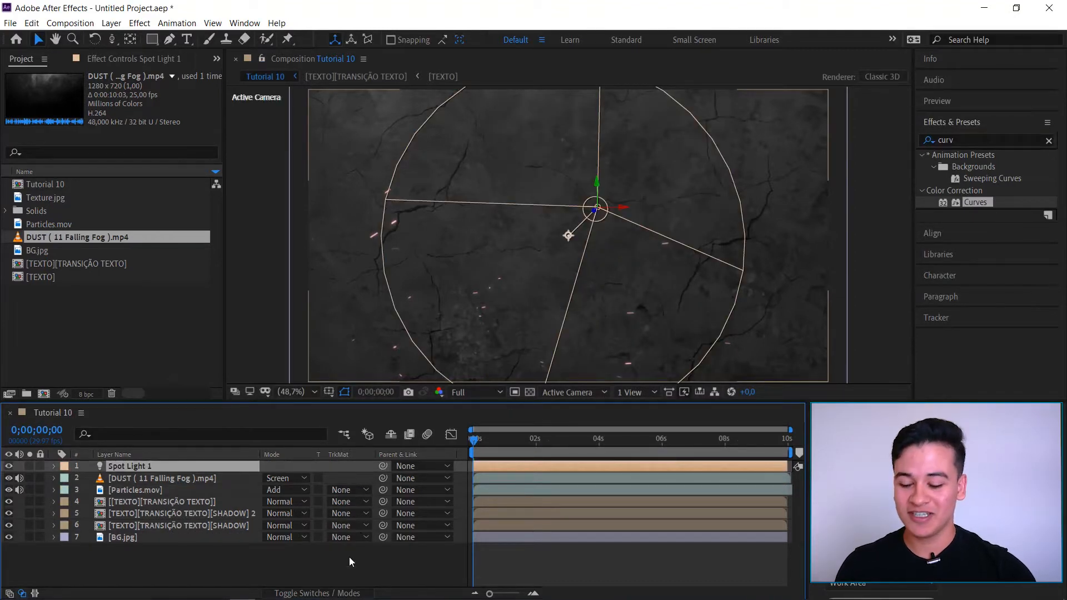
# Step: Enable 3D for all six layers beneath the spot light and move the light up and to the right of the title
pyautogui.click(338, 594)
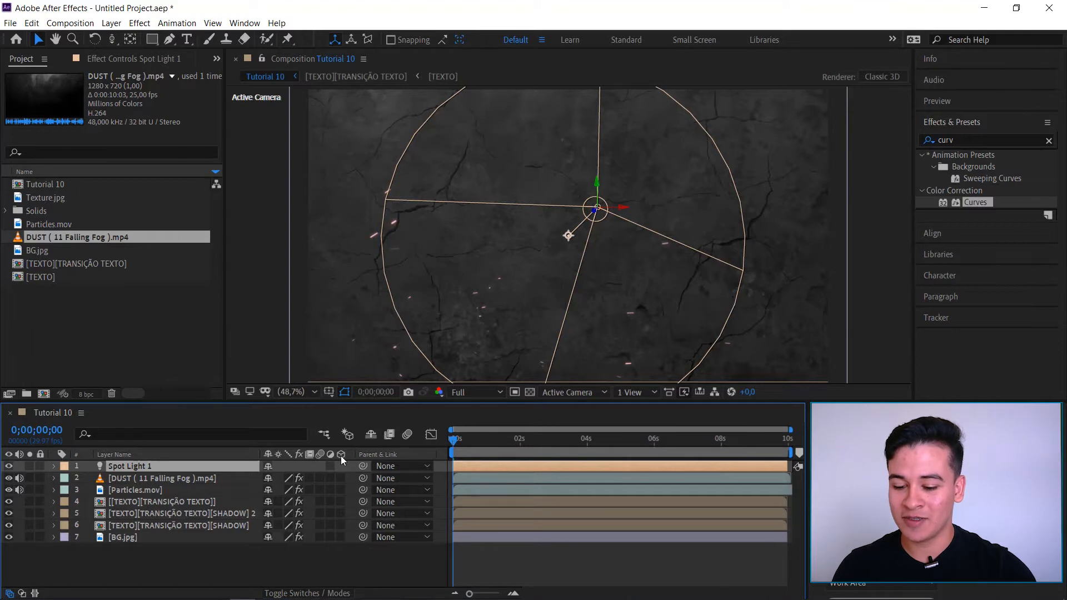
pyautogui.moveTo(342, 477); pyautogui.dragTo(341, 537)
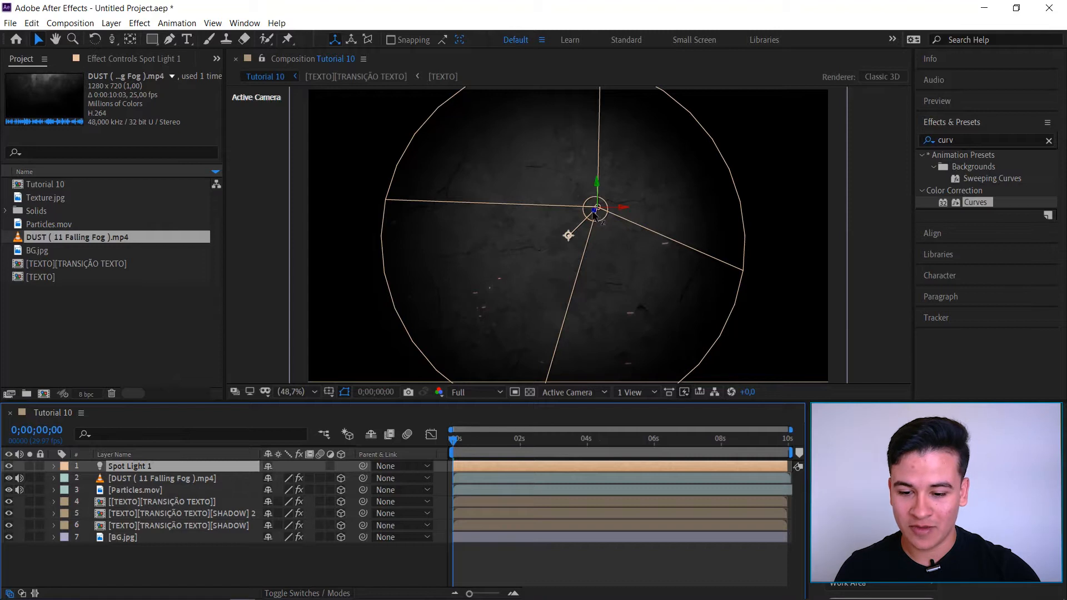
pyautogui.moveTo(597, 218); pyautogui.dragTo(599, 217)
pyautogui.click(632, 442)
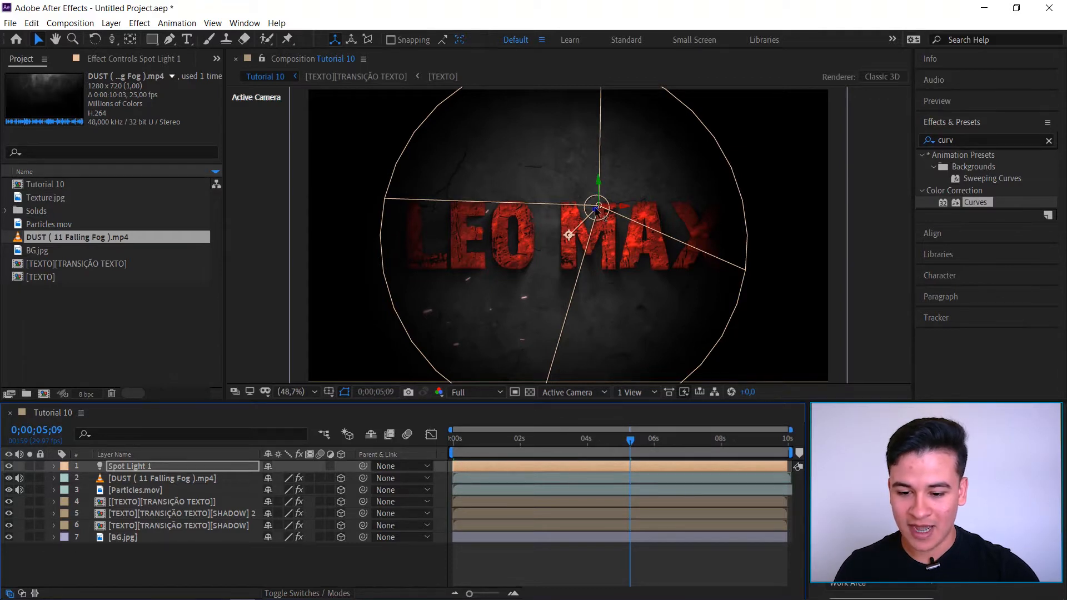
pyautogui.moveTo(595, 209); pyautogui.dragTo(813, 129)
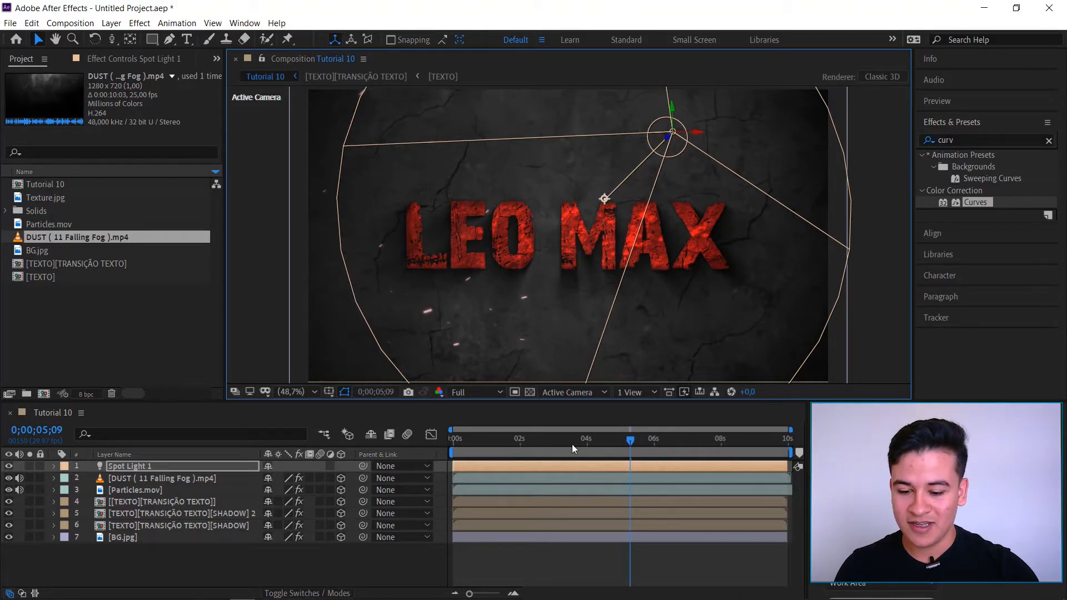
# Step: Keyframe the spot light's Position at the first frame and at 6 seconds, raising the light above the frame at the second keyframe
pyautogui.moveTo(521, 443); pyautogui.dragTo(440, 442)
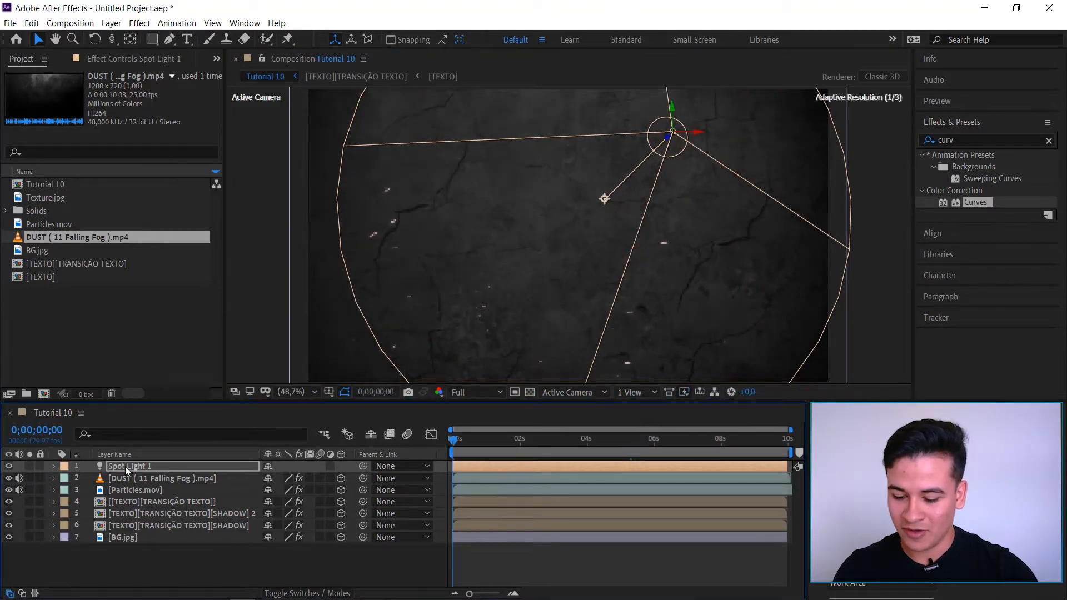
pyautogui.press('p')
pyautogui.click(89, 478)
pyautogui.click(654, 440)
pyautogui.moveTo(659, 439)
pyautogui.mouseDown()
pyautogui.moveTo(613, 439)
pyautogui.moveTo(655, 440)
pyautogui.mouseUp()
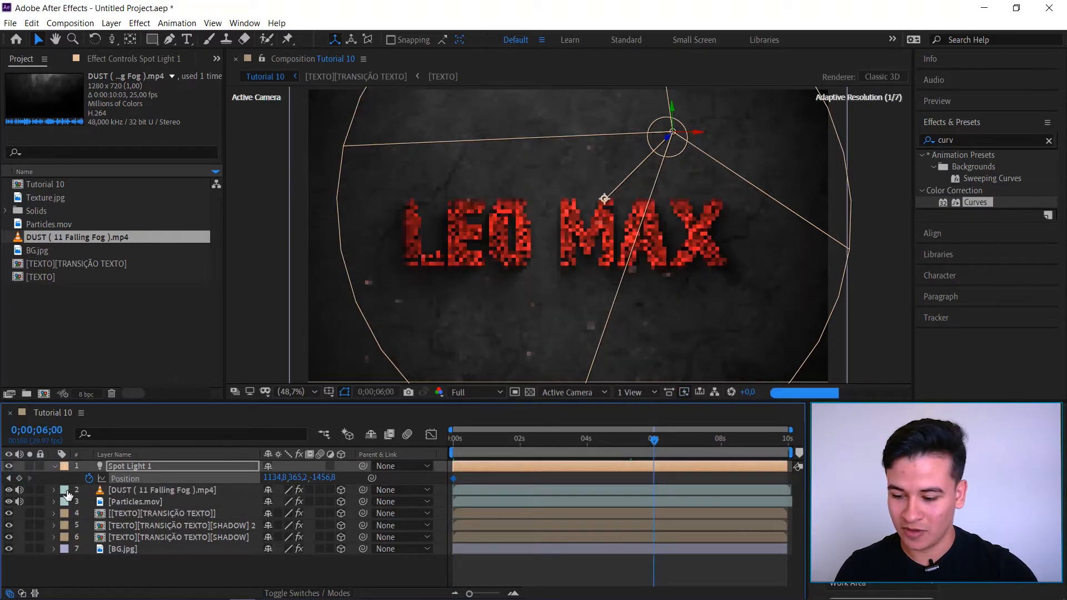
pyautogui.click(19, 478)
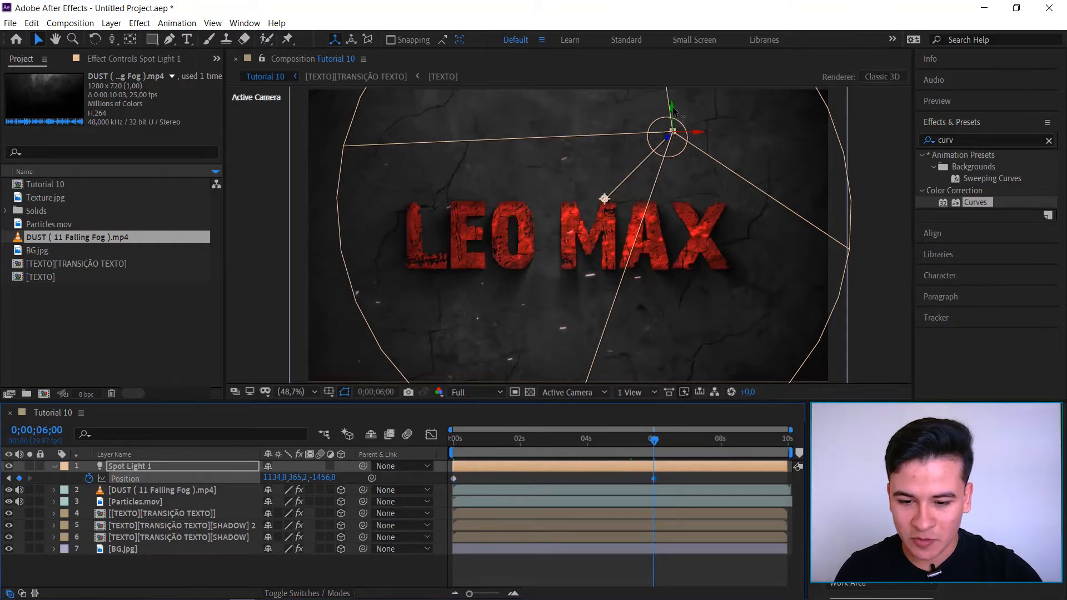
pyautogui.moveTo(673, 110); pyautogui.dragTo(670, 78)
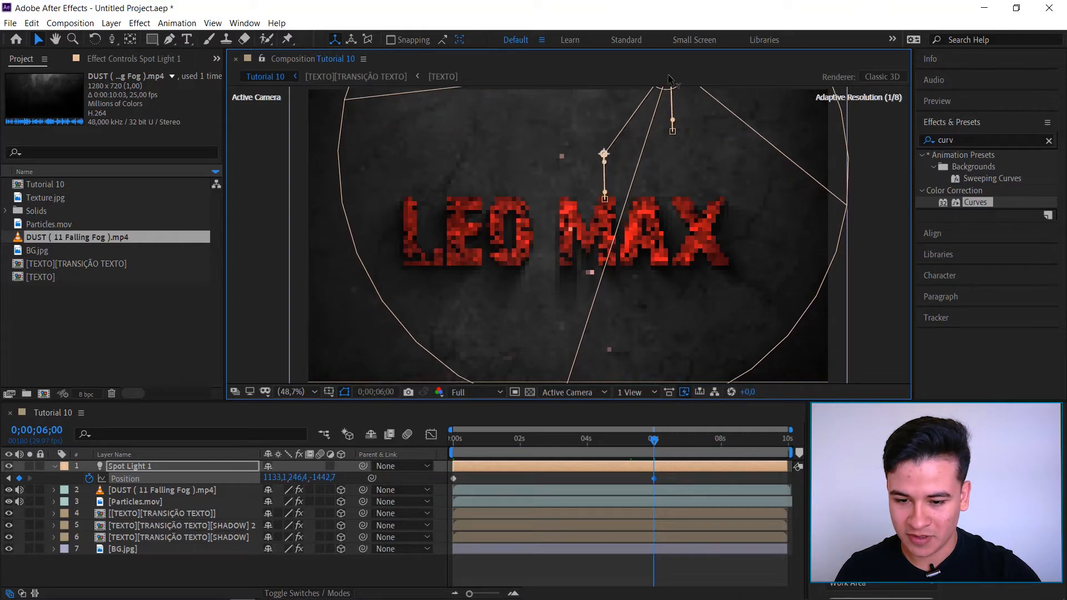
# Step: Lower the spot light slightly at its first Position keyframe and scrub through the light's movement
pyautogui.moveTo(460, 437); pyautogui.dragTo(414, 438)
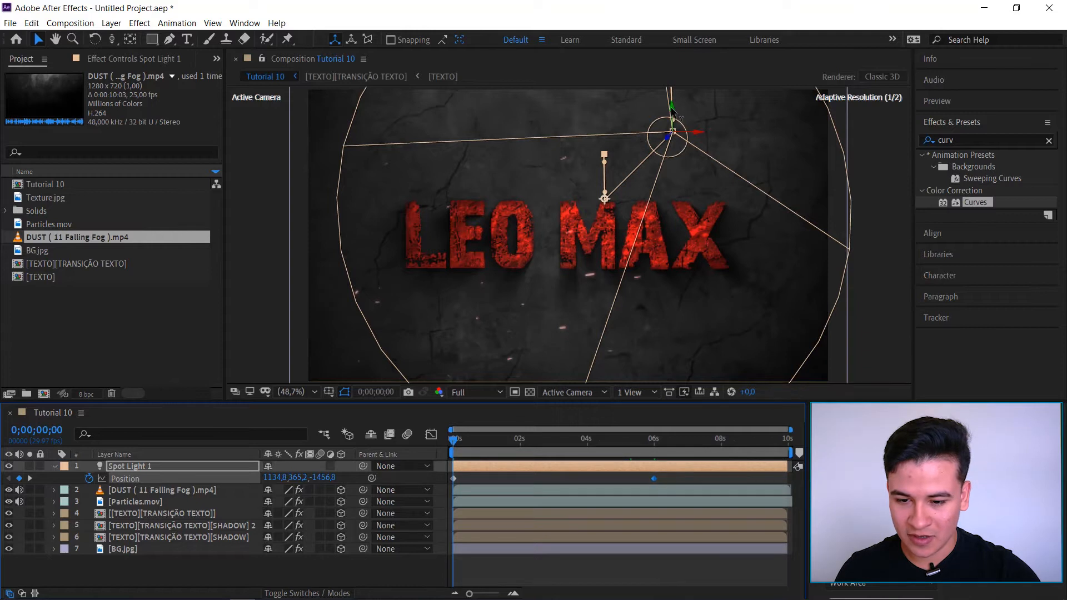
pyautogui.moveTo(675, 107); pyautogui.dragTo(671, 123)
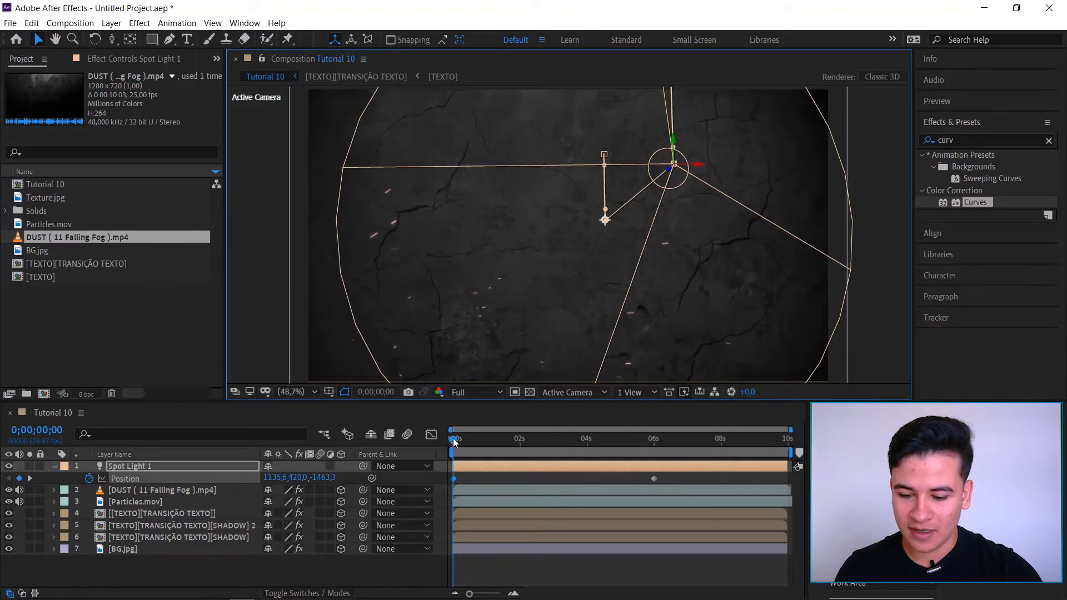
pyautogui.moveTo(454, 440); pyautogui.dragTo(611, 438)
pyautogui.moveTo(512, 438); pyautogui.dragTo(412, 438)
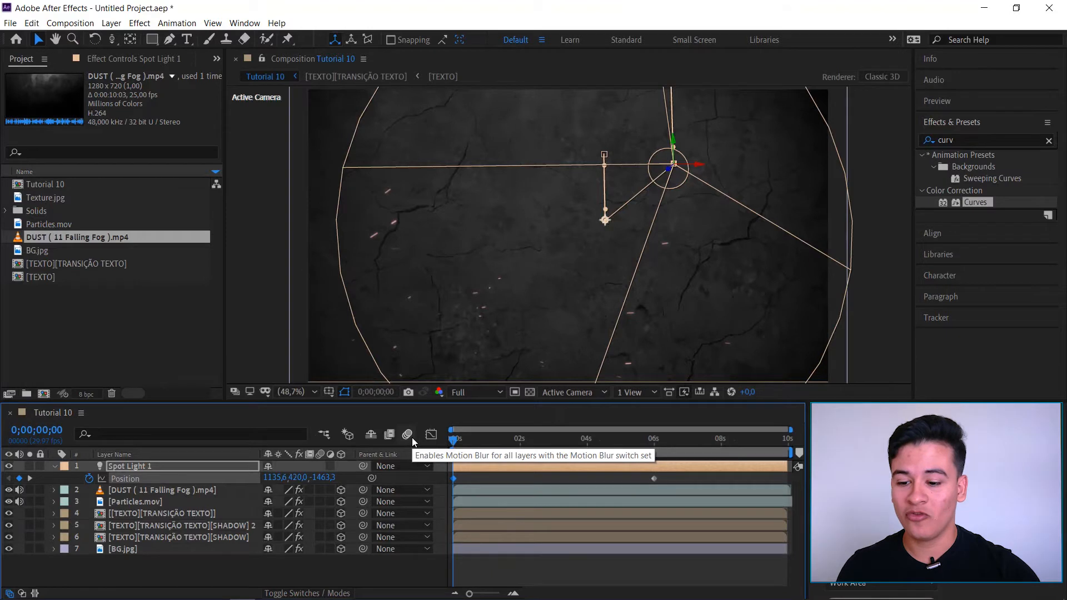
pyautogui.press('a')
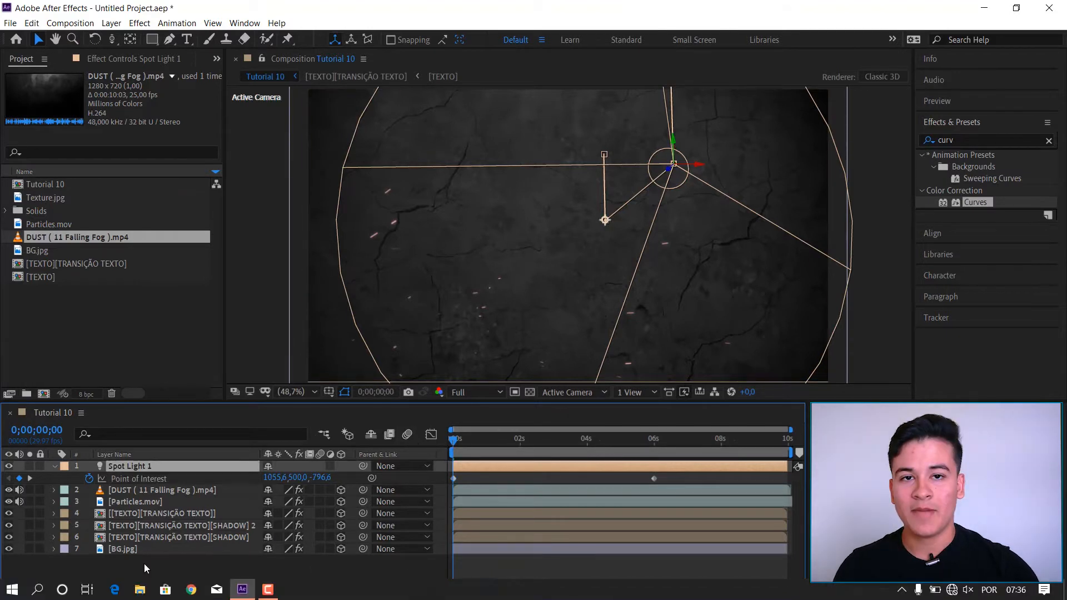
pyautogui.press('a')
pyautogui.press('a')
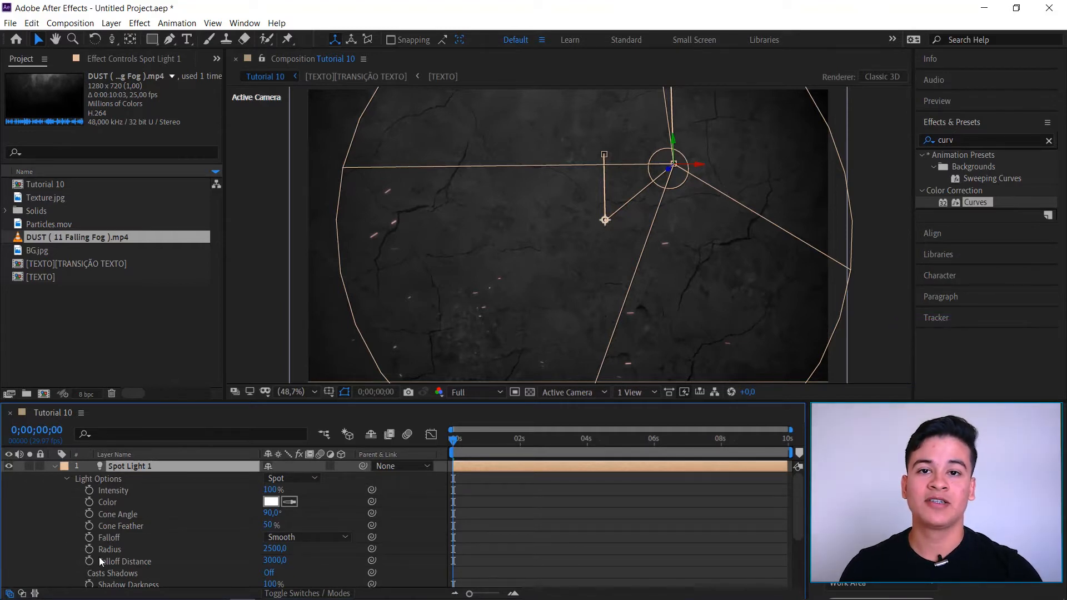
pyautogui.rightClick(399, 495)
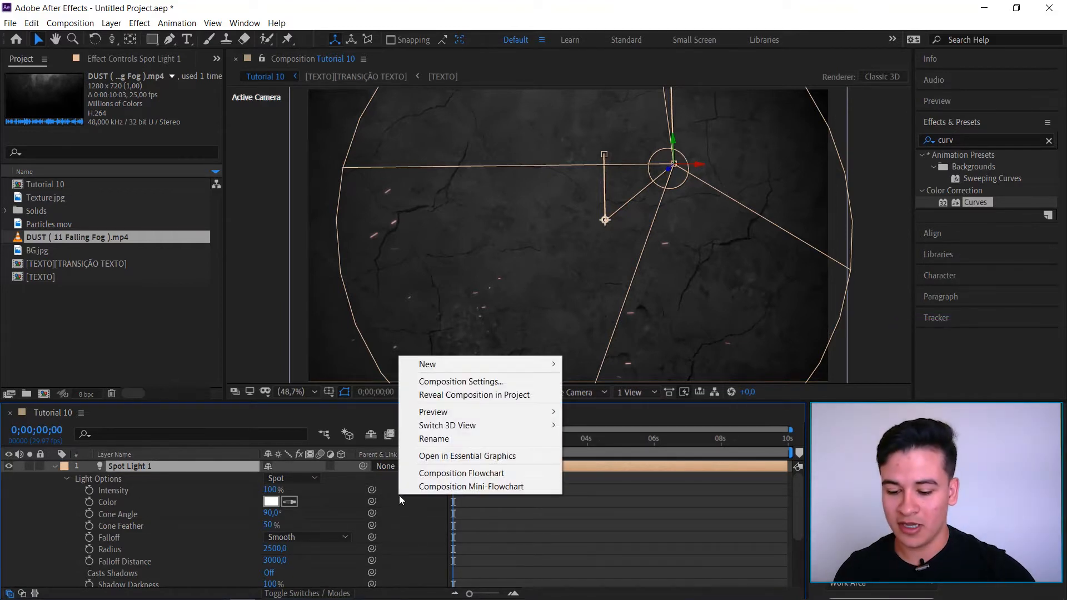
pyautogui.moveTo(469, 364)
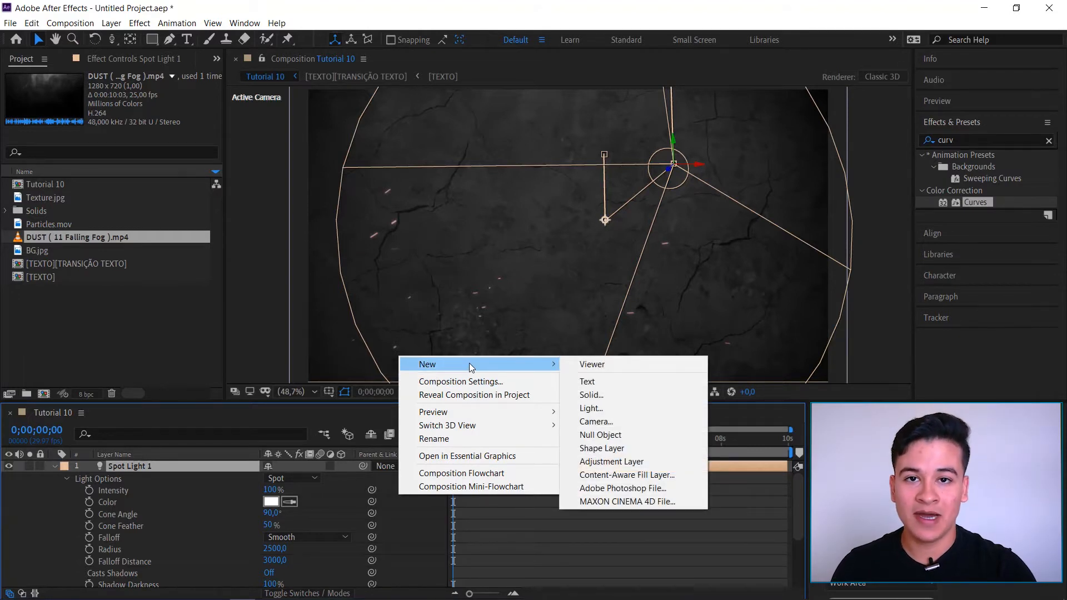
pyautogui.click(140, 481)
pyautogui.doubleClick(55, 467)
pyautogui.click(66, 490)
pyautogui.click(95, 479)
pyautogui.click(103, 491)
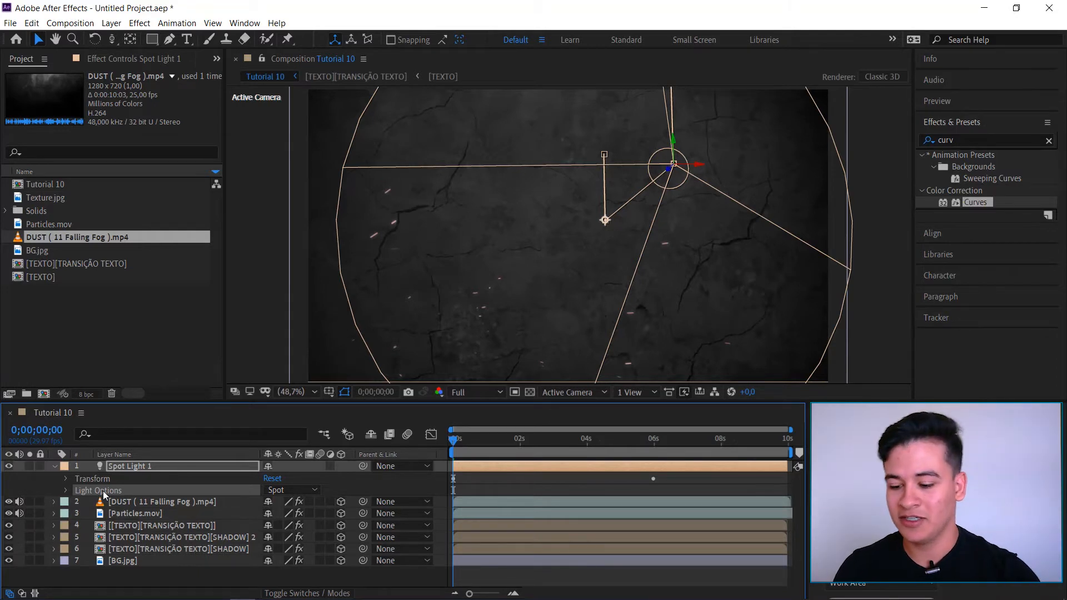
# Step: Keyframe the spot light's Intensity from 0% at the first frame to 100% at 0;00;02;16
pyautogui.press('a')
pyautogui.press('a')
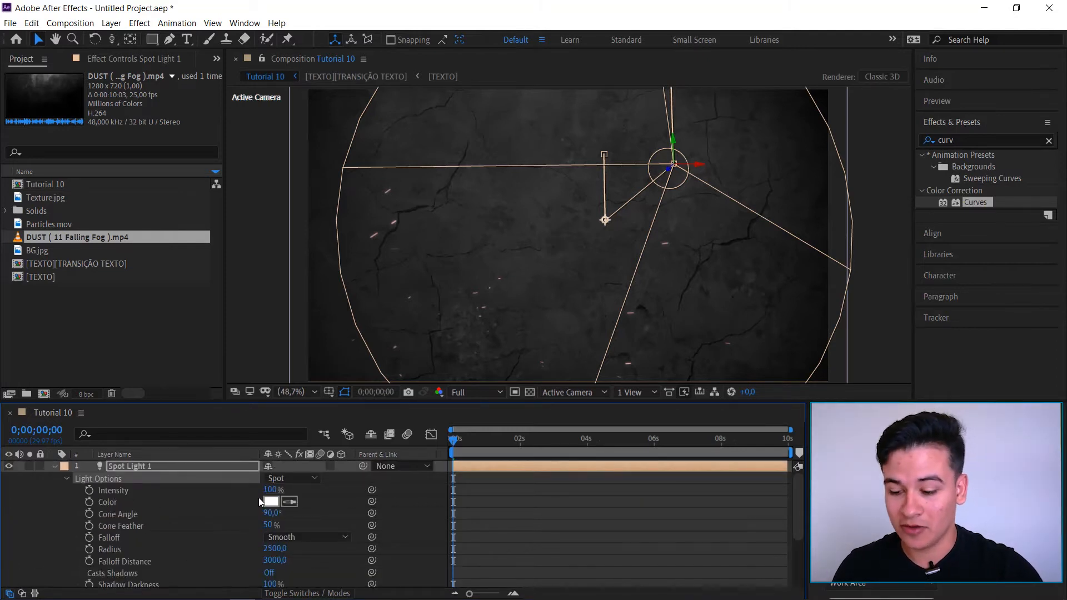
pyautogui.click(89, 491)
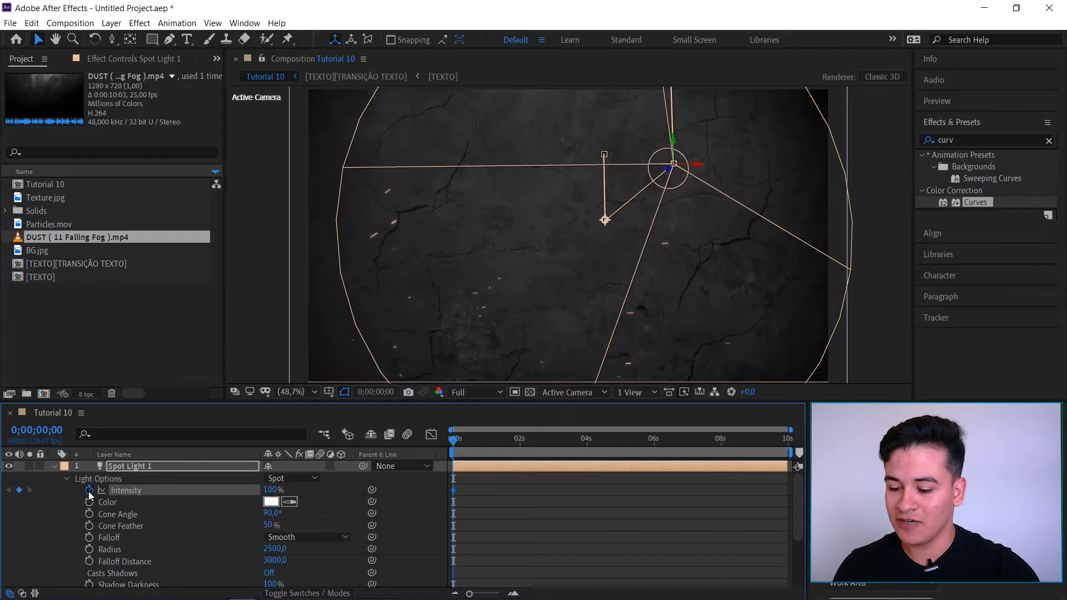
pyautogui.moveTo(533, 440)
pyautogui.mouseDown()
pyautogui.moveTo(541, 443)
pyautogui.moveTo(502, 444)
pyautogui.moveTo(538, 447)
pyautogui.mouseUp()
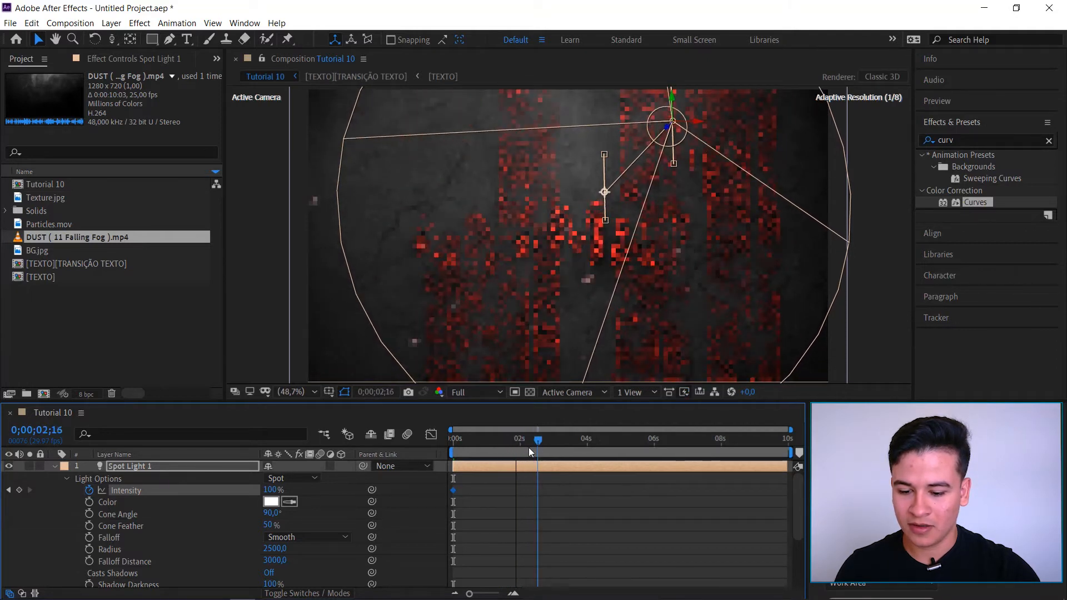
pyautogui.click(19, 491)
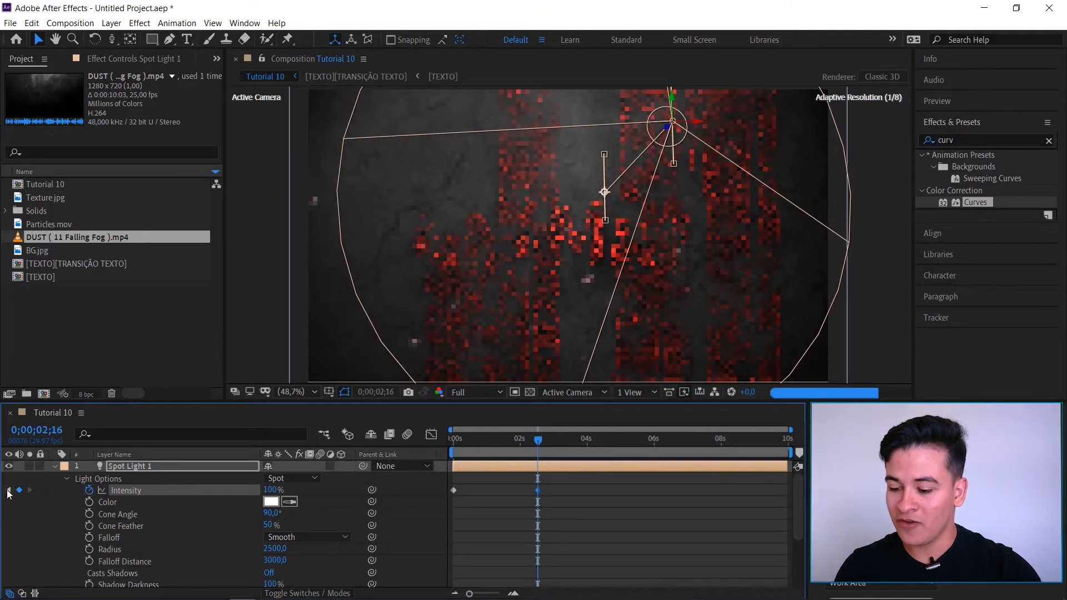
pyautogui.press('Home')
pyautogui.click(271, 490)
pyautogui.write('0')
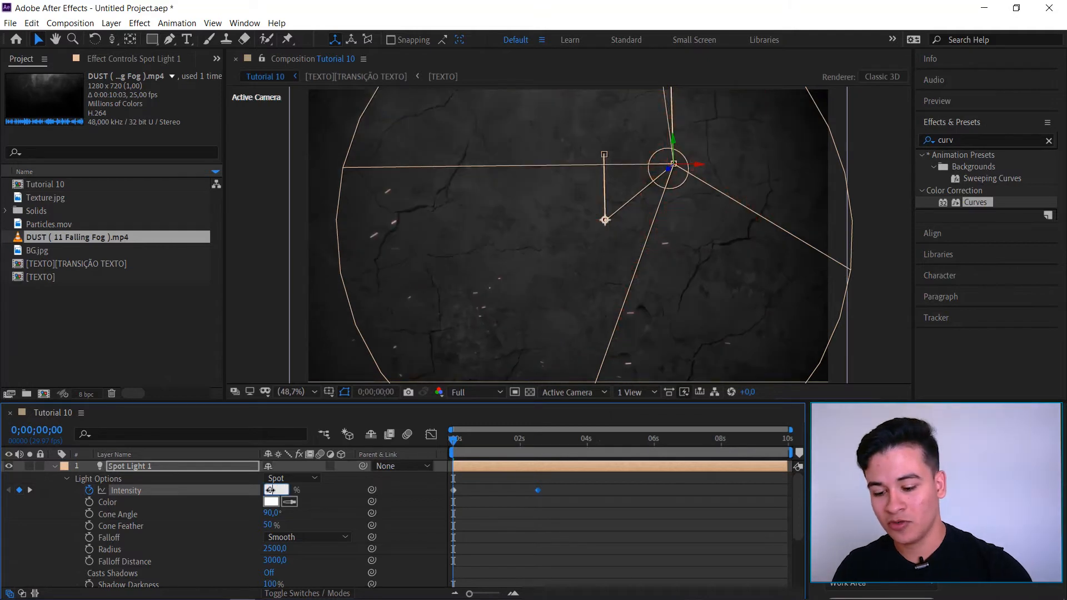
pyautogui.press('Return')
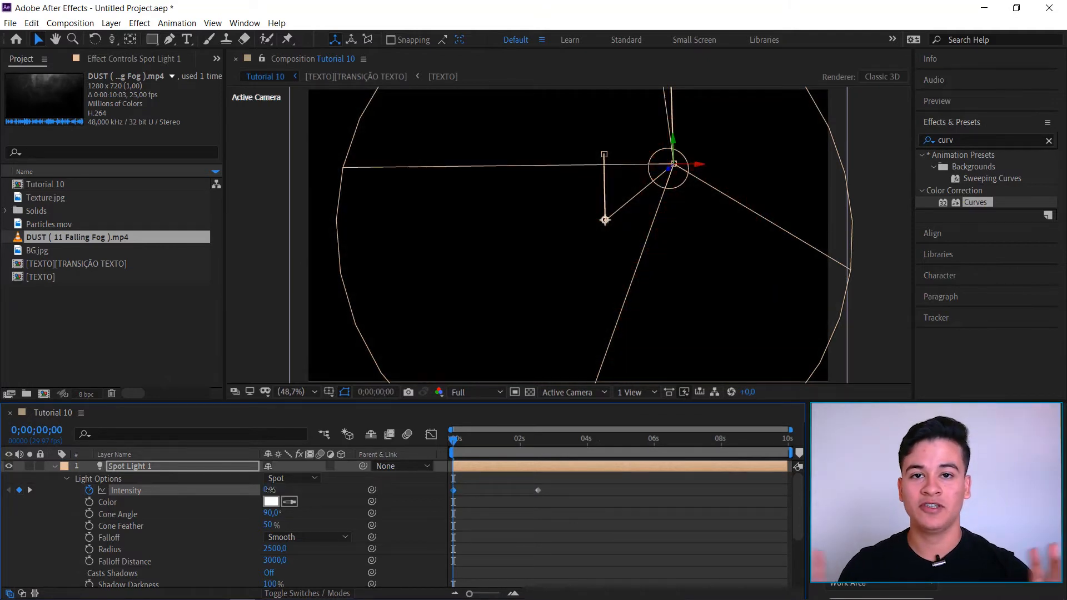
# Step: Fade the spot light's Intensity from 100% at 0;00;07;10 to 0% on the last frame, and preview the animation from the start
pyautogui.moveTo(692, 439); pyautogui.dragTo(698, 442)
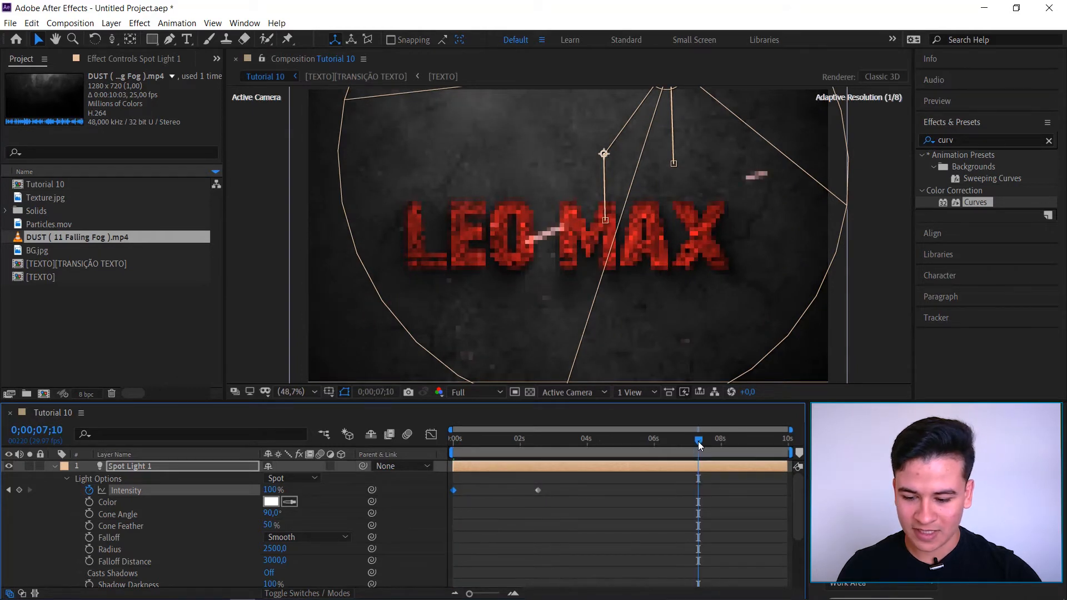
pyautogui.click(21, 488)
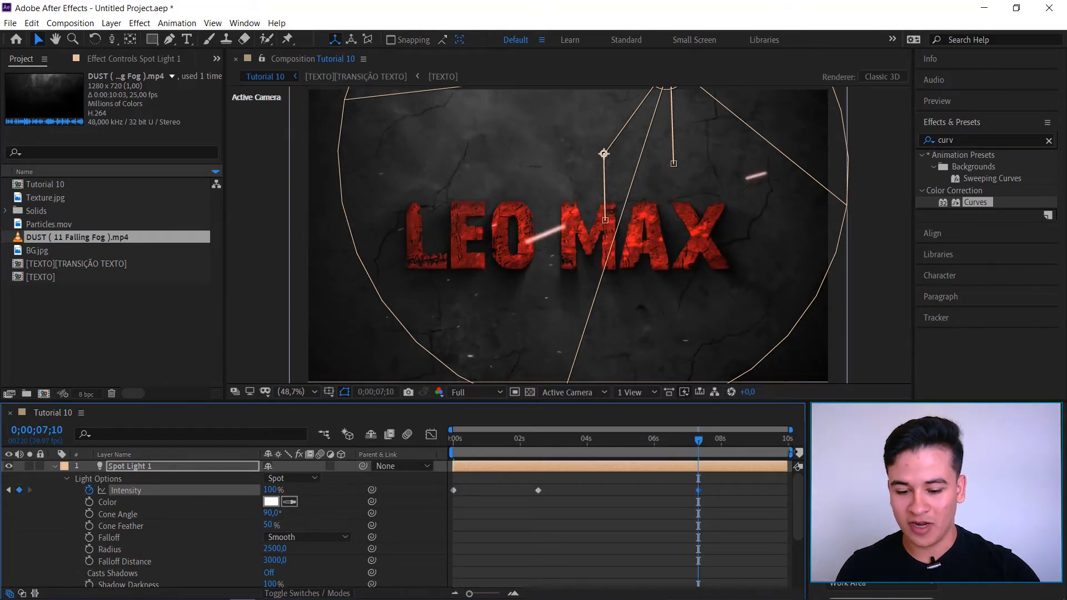
pyautogui.click(788, 440)
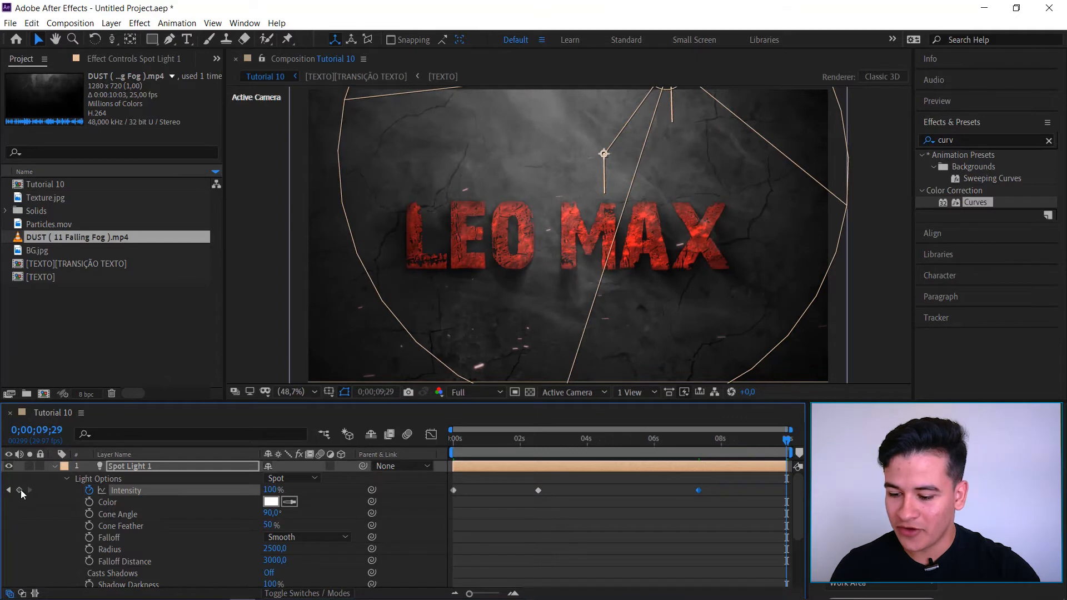
pyautogui.click(21, 489)
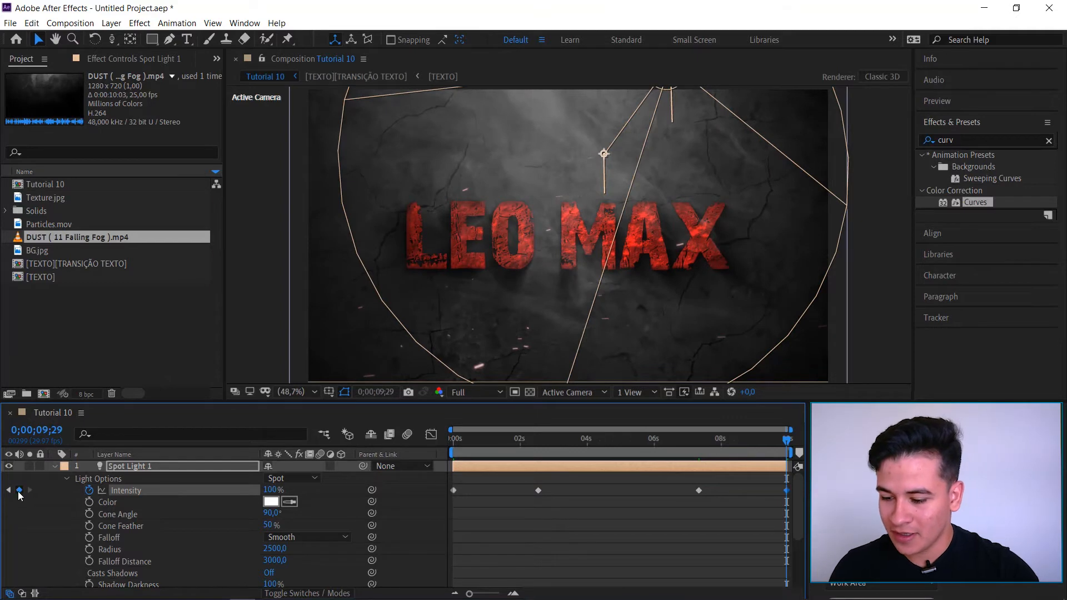
pyautogui.click(269, 490)
pyautogui.write('0')
pyautogui.press('Return')
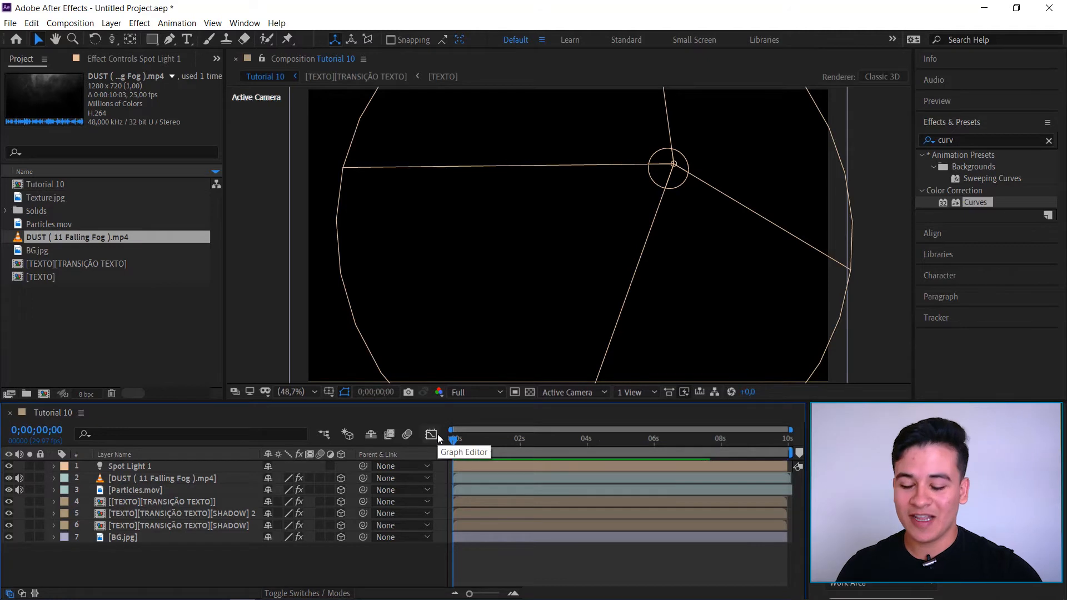
pyautogui.press('space')
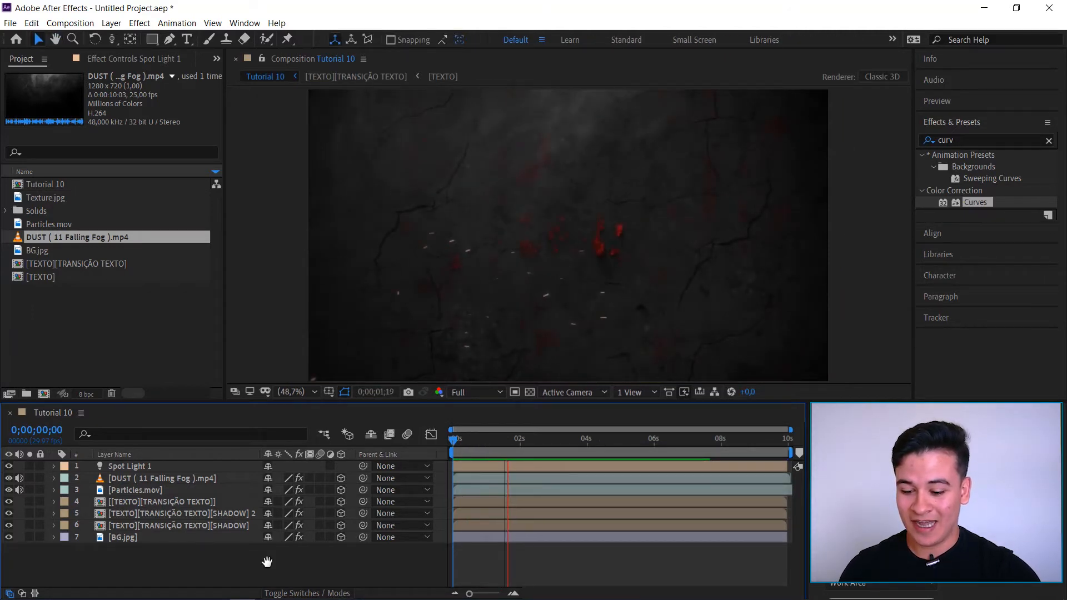
pyautogui.press('space')
# Step: Add a new camera to the composition with the default camera settings
pyautogui.rightClick(241, 555)
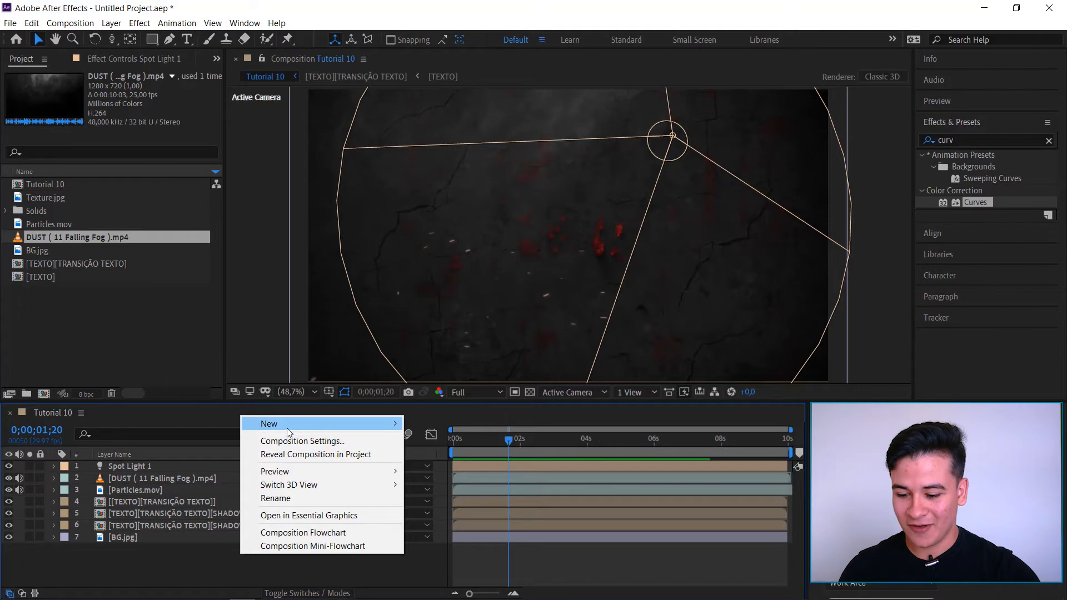
pyautogui.moveTo(321, 428)
pyautogui.click(461, 481)
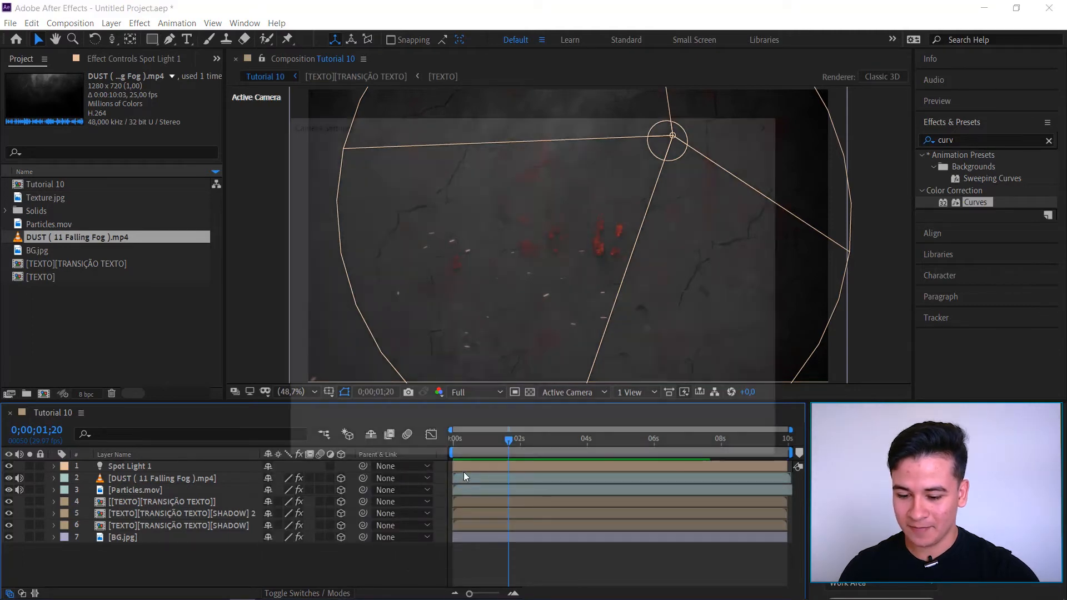
pyautogui.press('Return')
# Step: Keyframe the camera's Zoom at the first frame, increase it to 2083,7 pixels on the last frame, and scrub to check the push-in
pyautogui.press('Home')
pyautogui.press('a')
pyautogui.press('a')
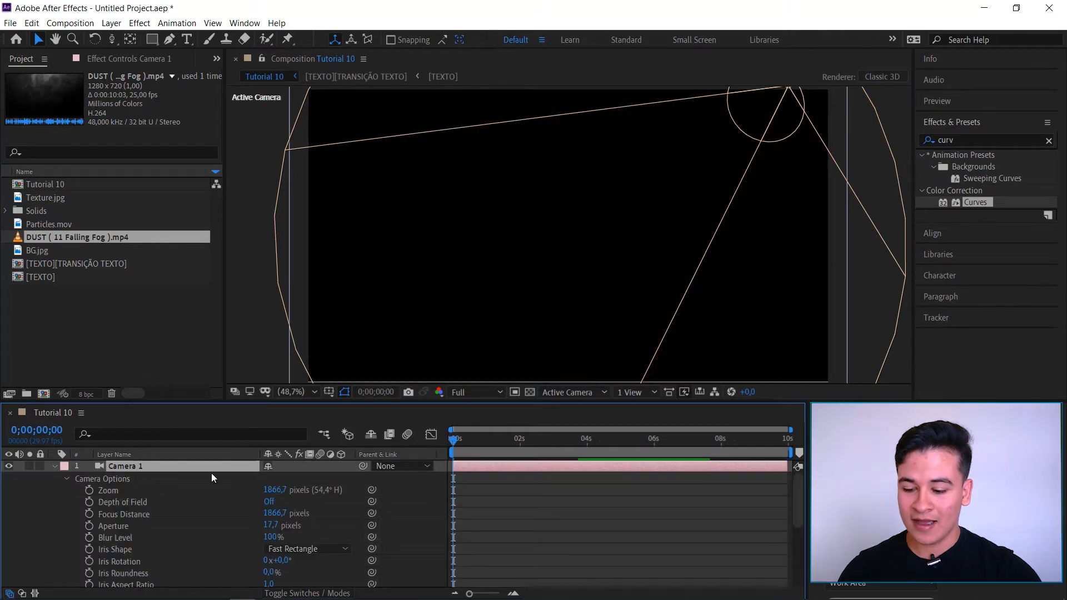
pyautogui.click(89, 490)
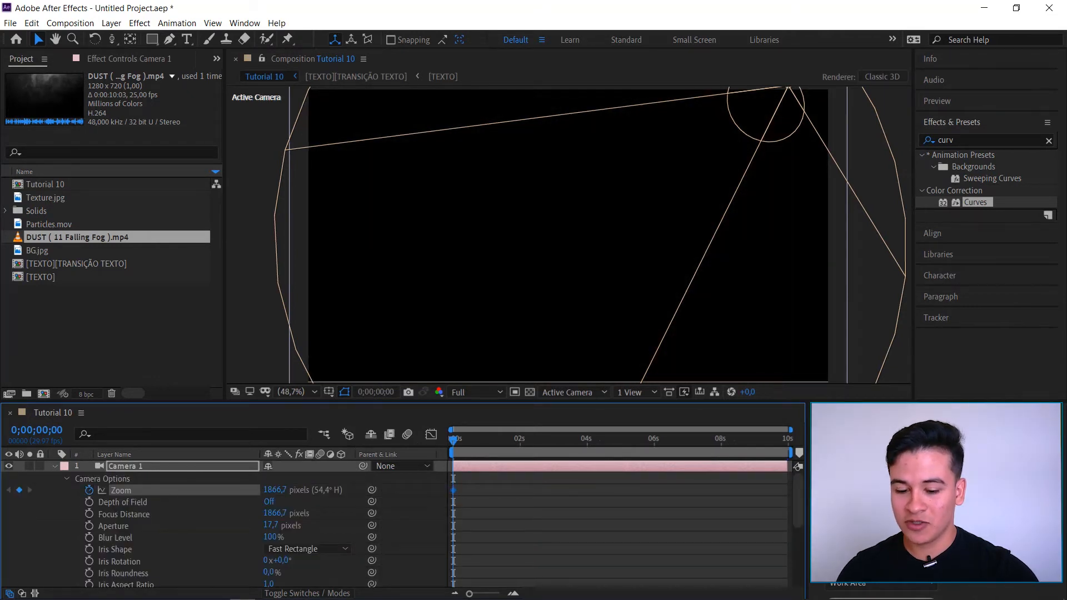
pyautogui.click(787, 444)
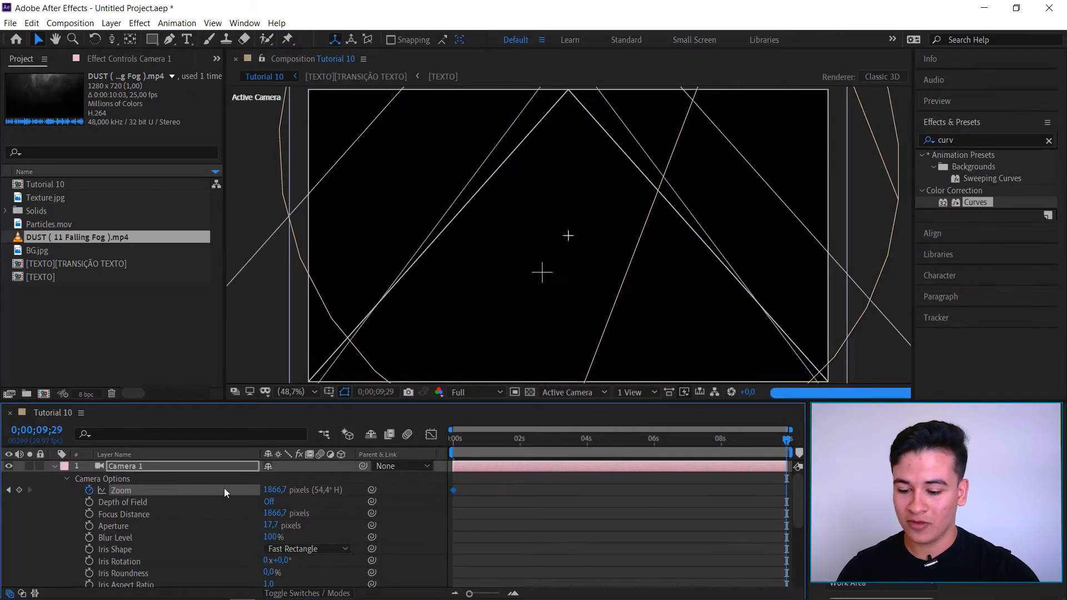
pyautogui.moveTo(279, 495); pyautogui.dragTo(417, 482)
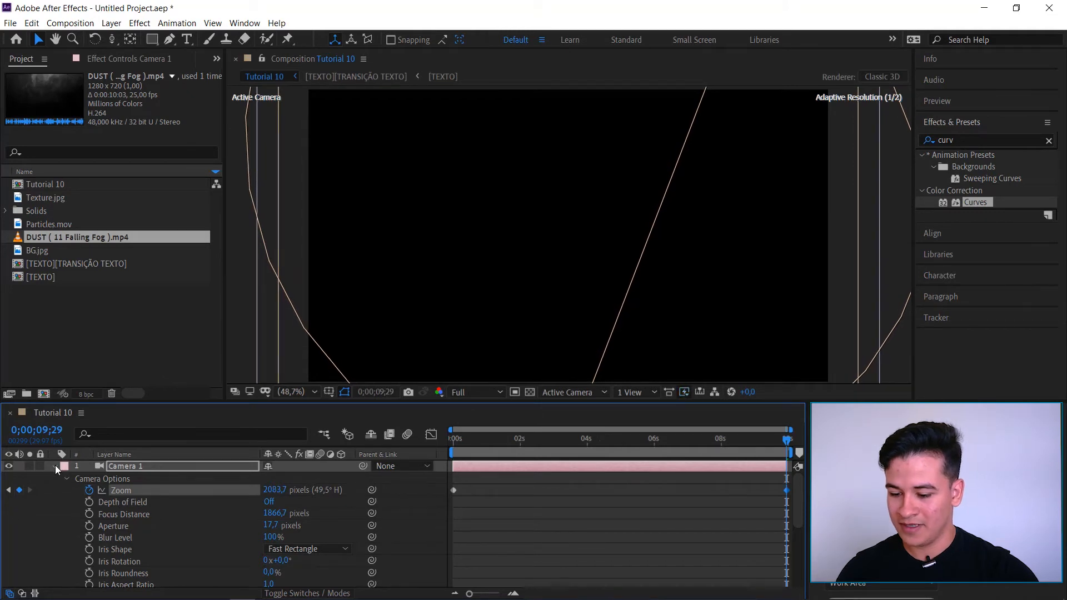
pyautogui.click(54, 465)
pyautogui.moveTo(482, 440); pyautogui.dragTo(522, 444)
# Step: Create a black 1920 x 1080 px solid named "barras pretas" and add a full-size rectangular mask to it
pyautogui.click(326, 574)
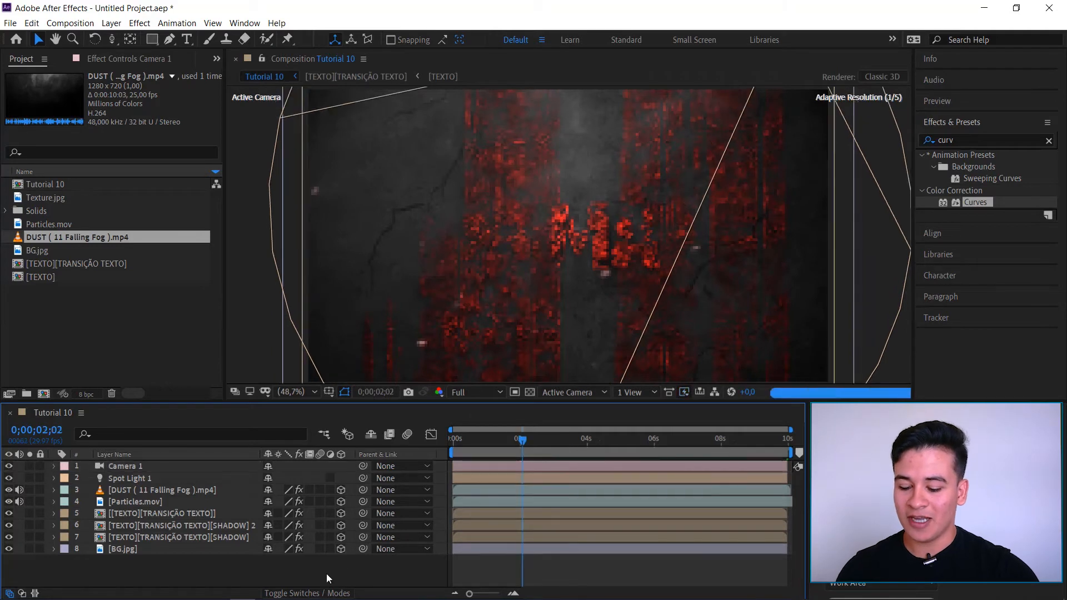
pyautogui.hotkey('ctrl', 'y')
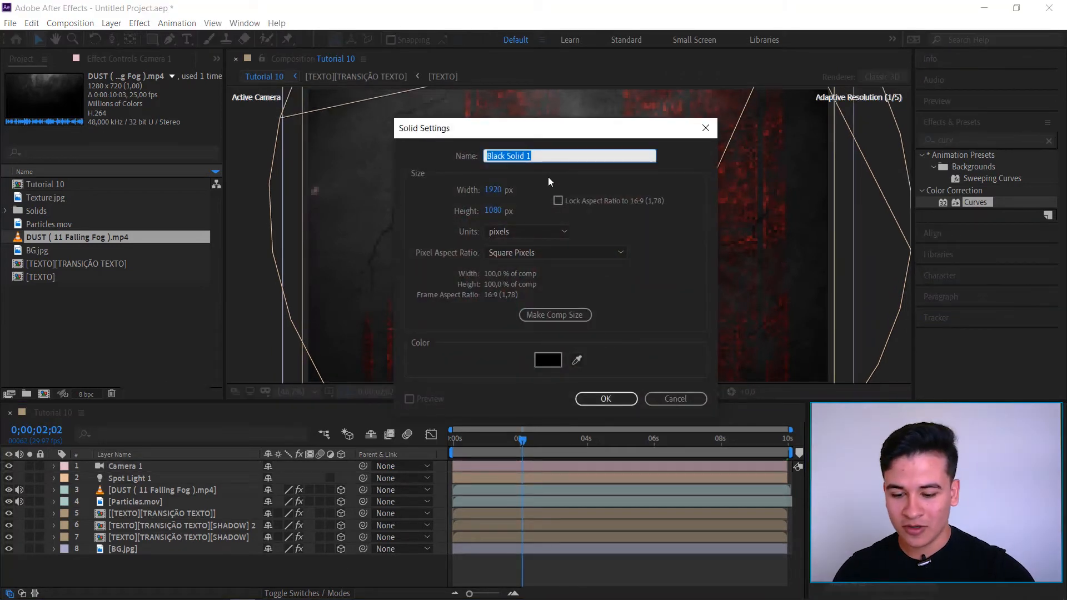
pyautogui.press('BackSpace')
pyautogui.write('barras p')
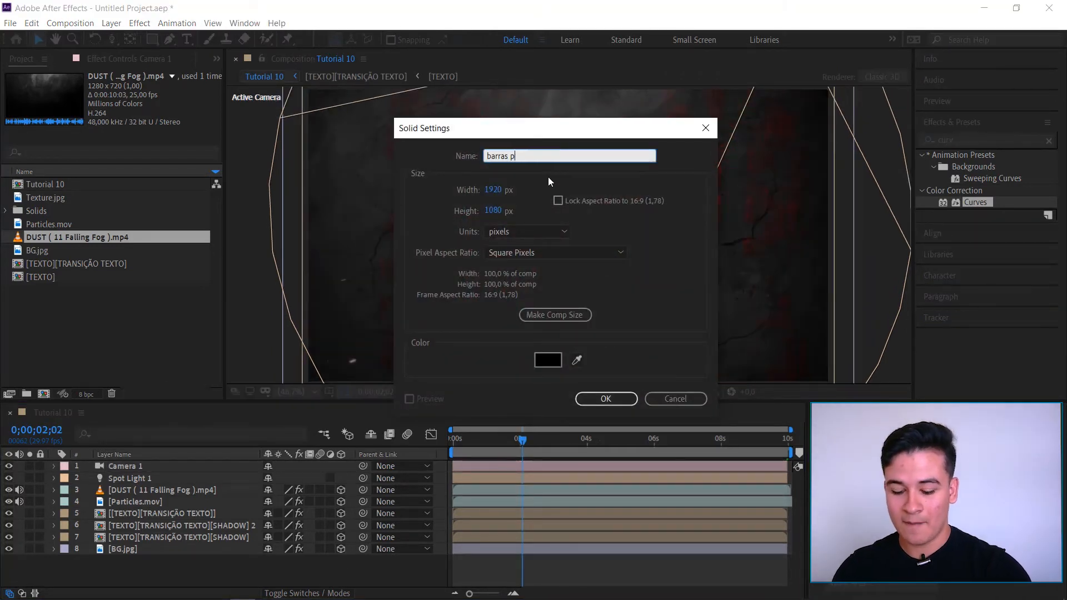
pyautogui.write('retas')
pyautogui.press('Return')
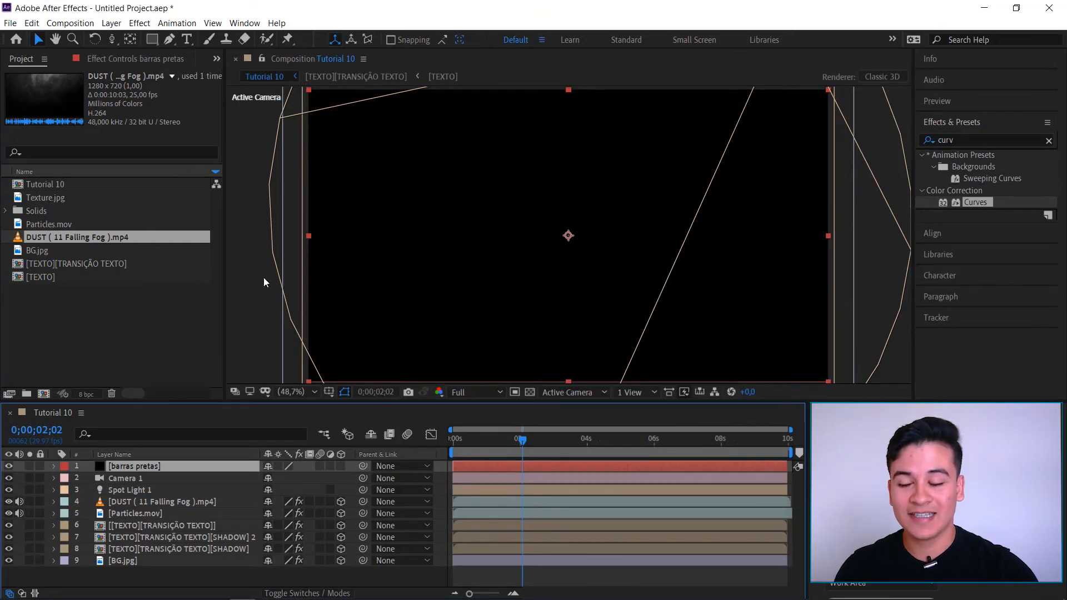
pyautogui.doubleClick(152, 40)
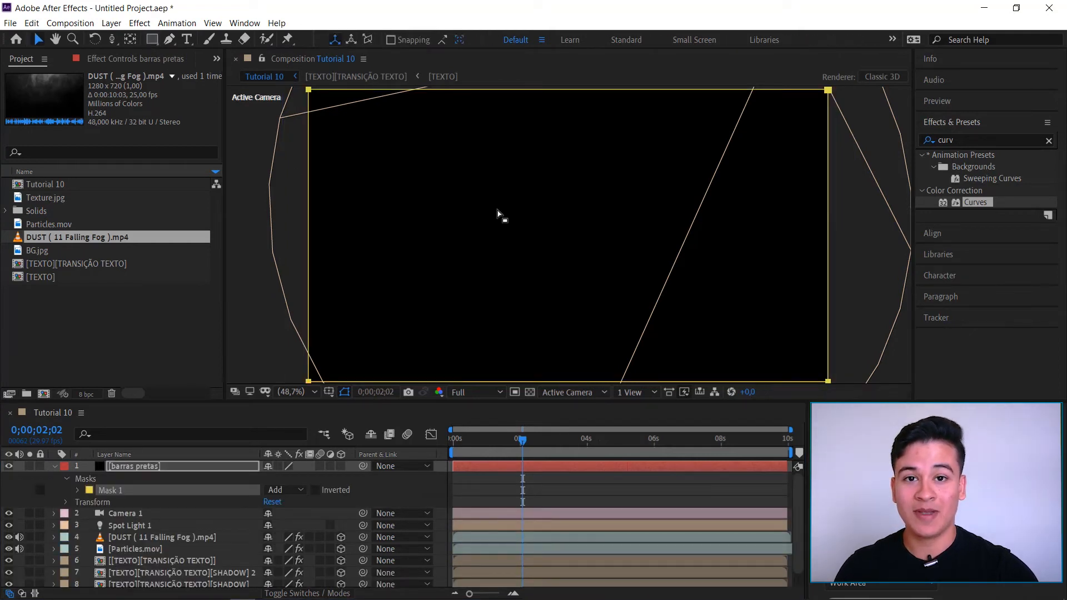
# Step: Shrink the mask's height symmetrically about its centre to the Title/Action Safe margins, showing that overlay only while adjusting the edges
pyautogui.click(828, 382)
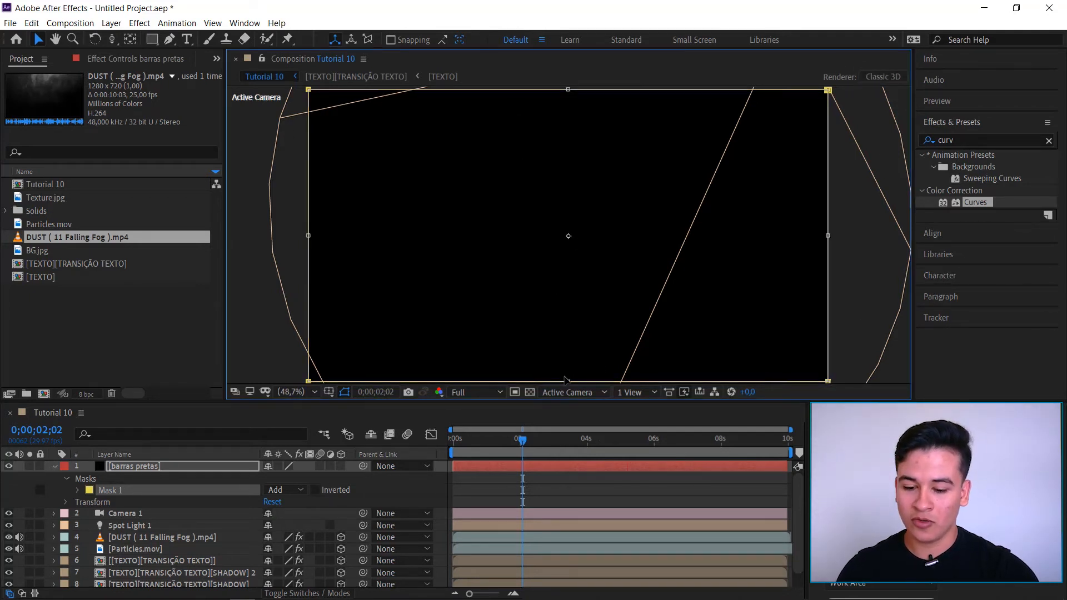
pyautogui.moveTo(569, 379); pyautogui.dragTo(578, 350)
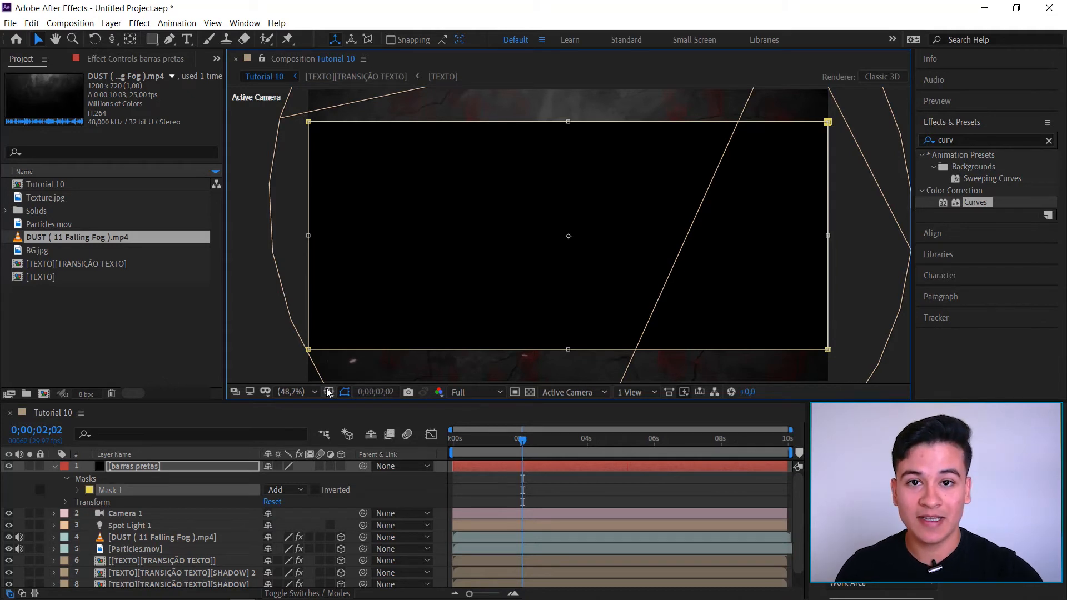
pyautogui.click(330, 393)
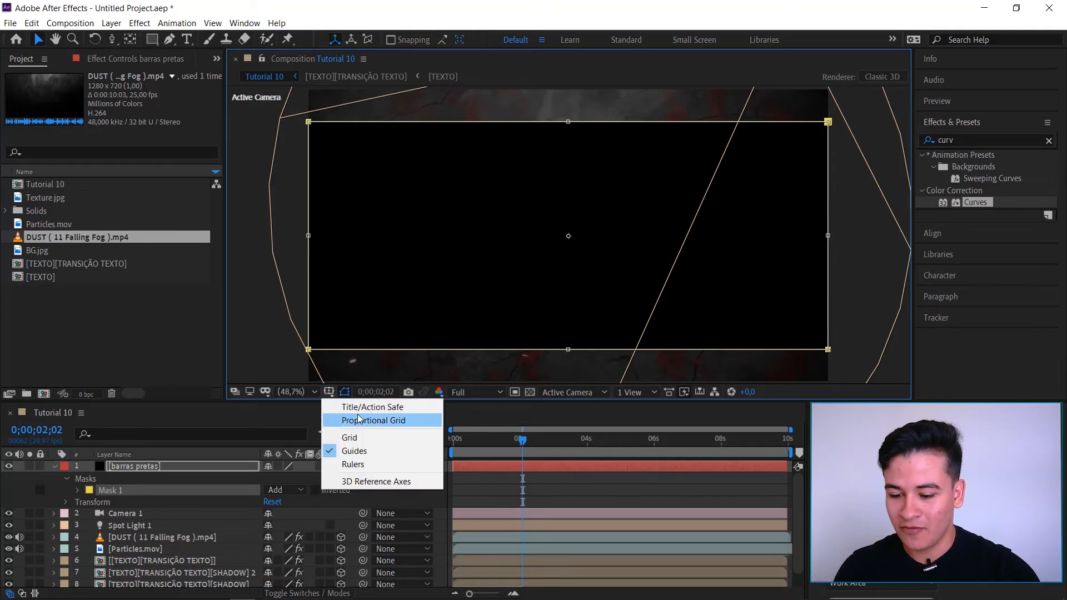
pyautogui.click(393, 410)
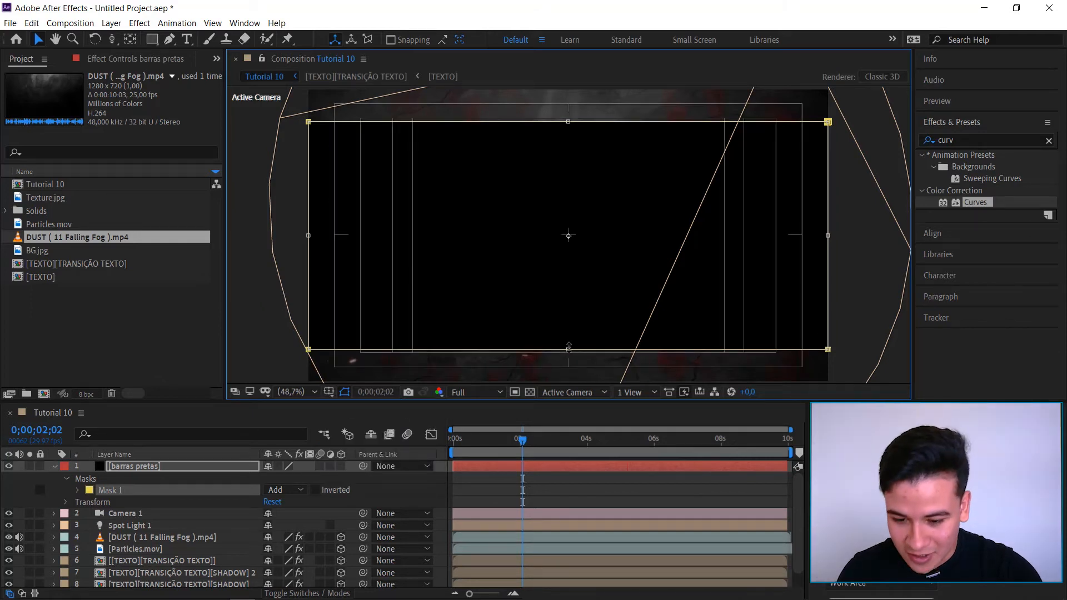
pyautogui.moveTo(569, 351); pyautogui.dragTo(569, 355)
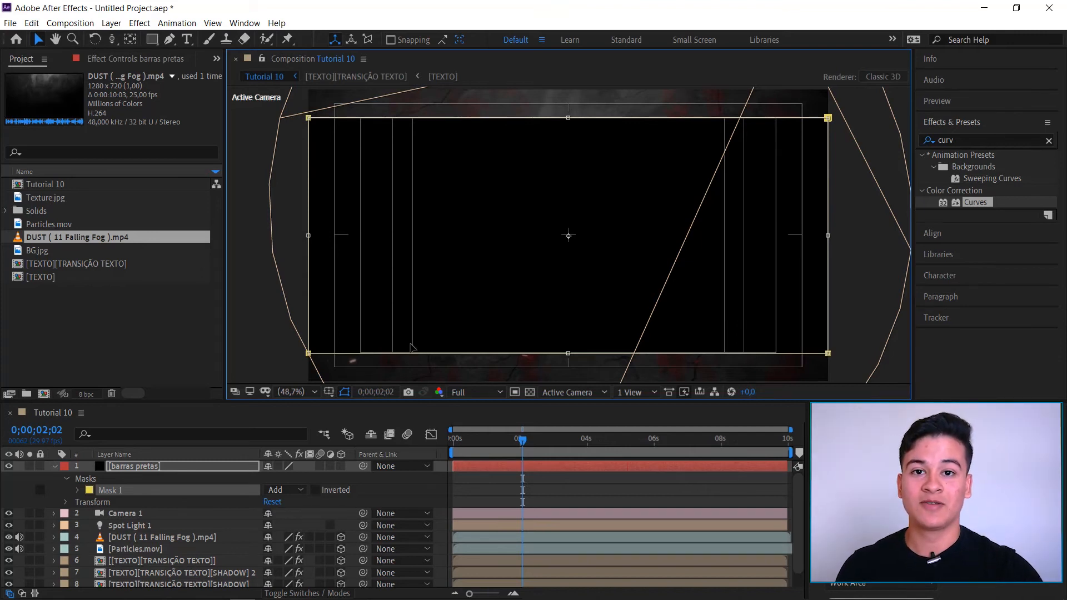
pyautogui.click(329, 392)
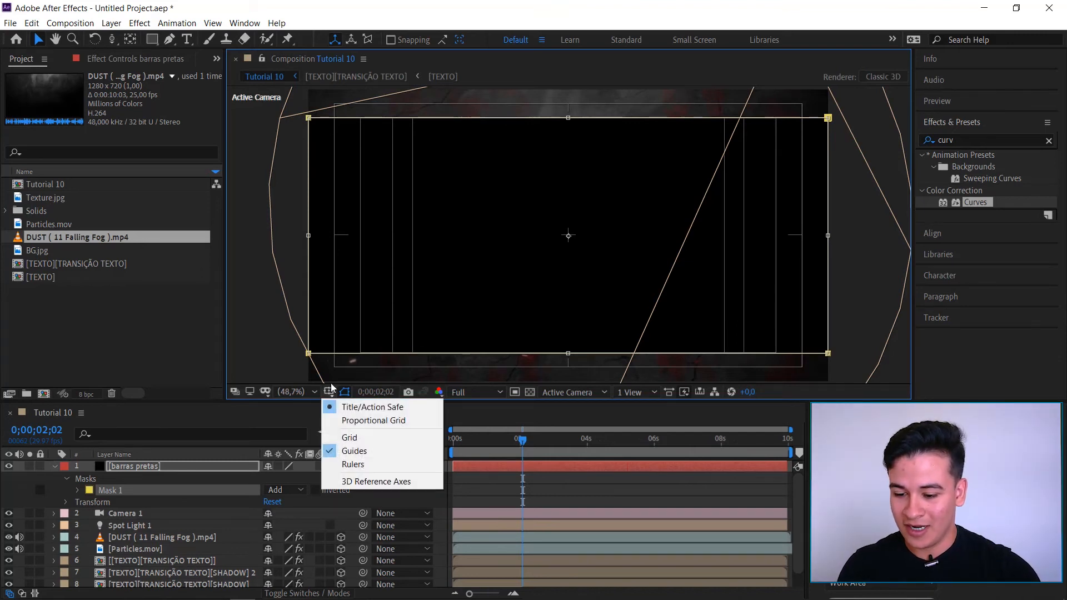
pyautogui.click(367, 409)
# Step: Set Mask 1 of the "barras pretas" layer to Subtract to leave only cinematic bars, and collapse the layer's properties
pyautogui.click(292, 490)
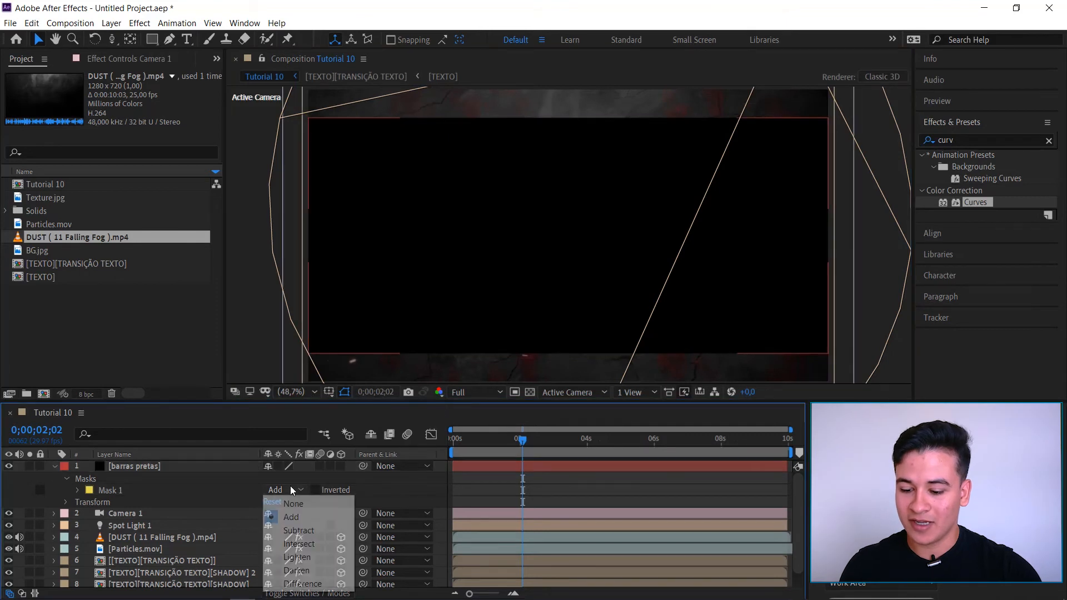
pyautogui.click(309, 533)
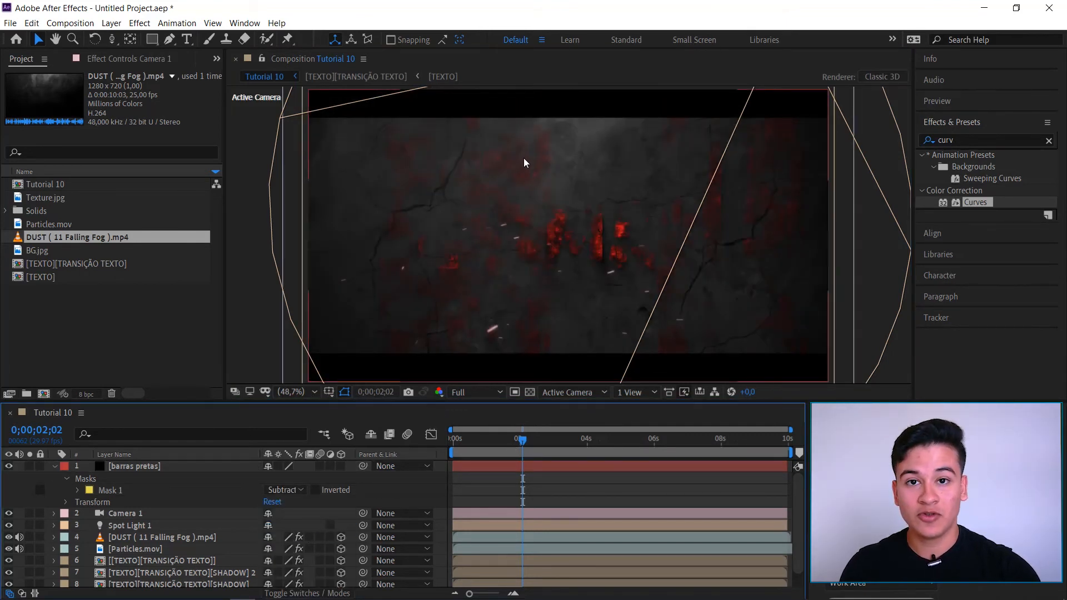
pyautogui.click(54, 467)
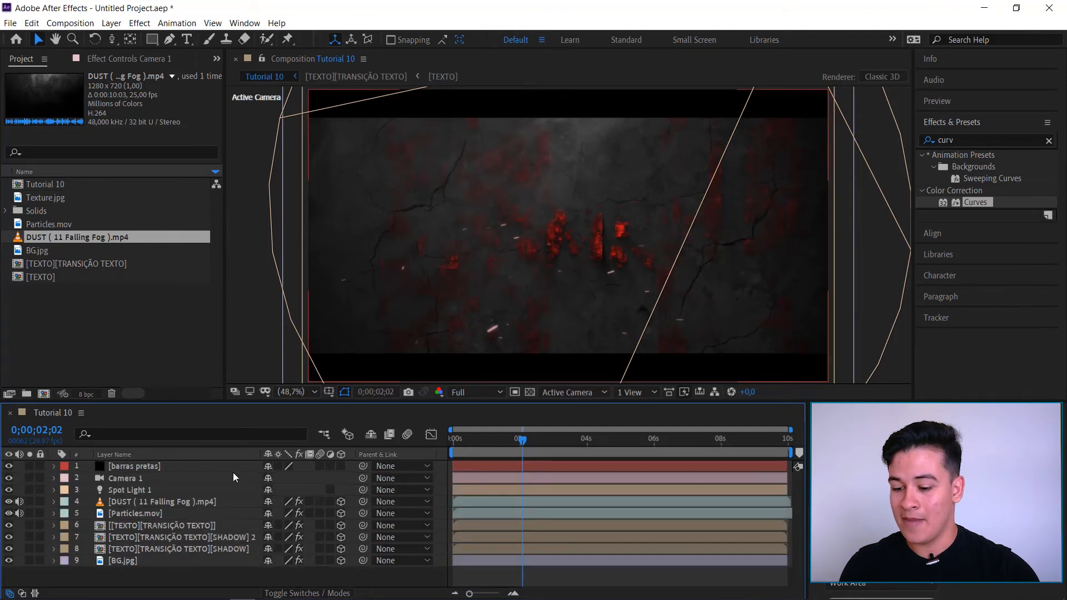
# Step: Return to the first frame and preview the finished title animation with the black bars
pyautogui.moveTo(504, 444); pyautogui.dragTo(401, 448)
pyautogui.press('space')
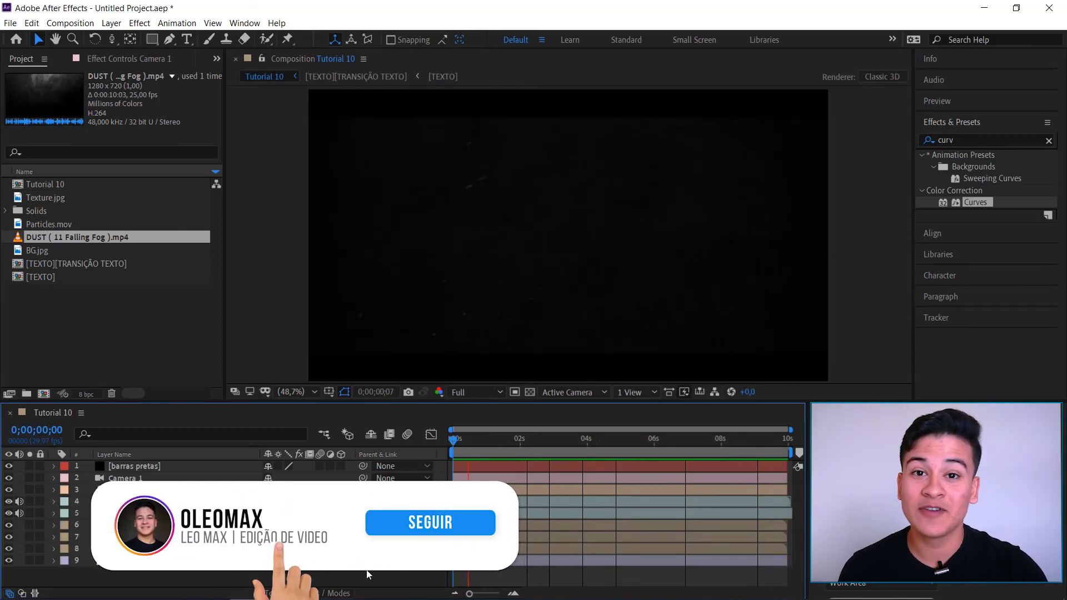
pyautogui.press('space')
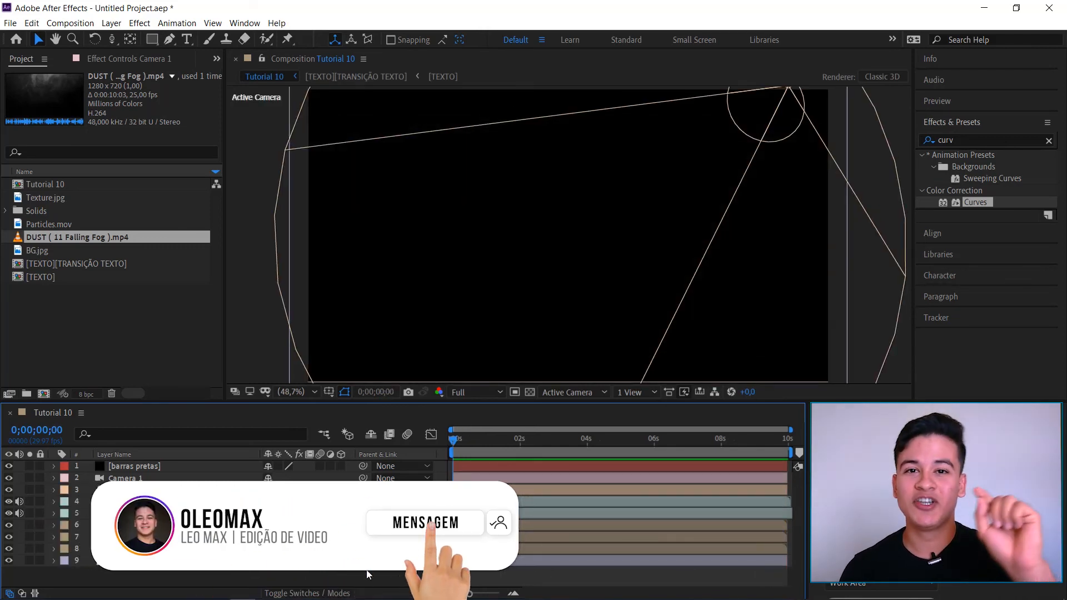
pyautogui.press('space')
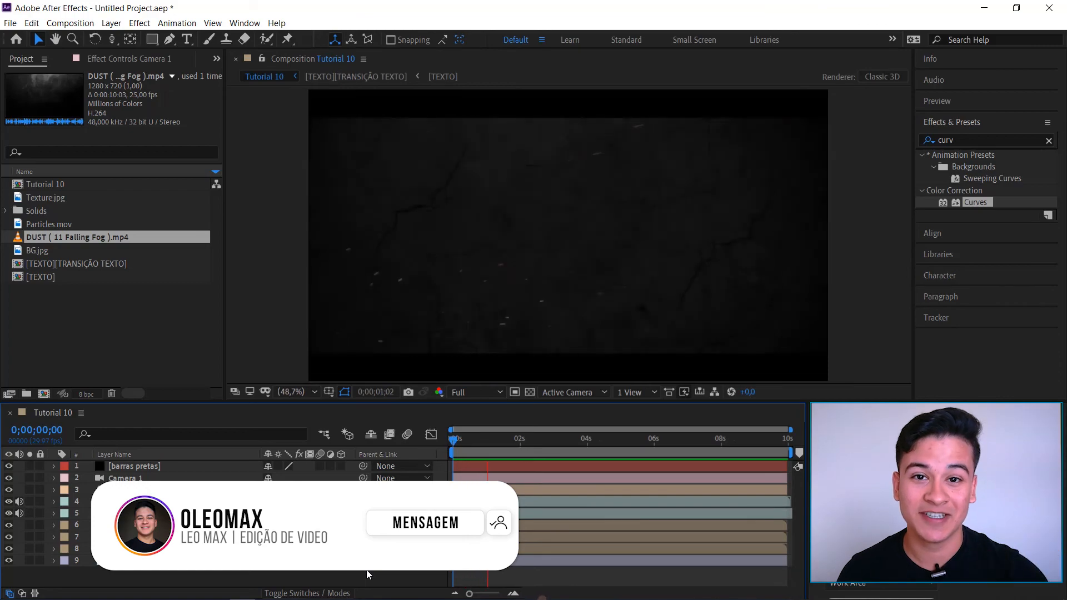